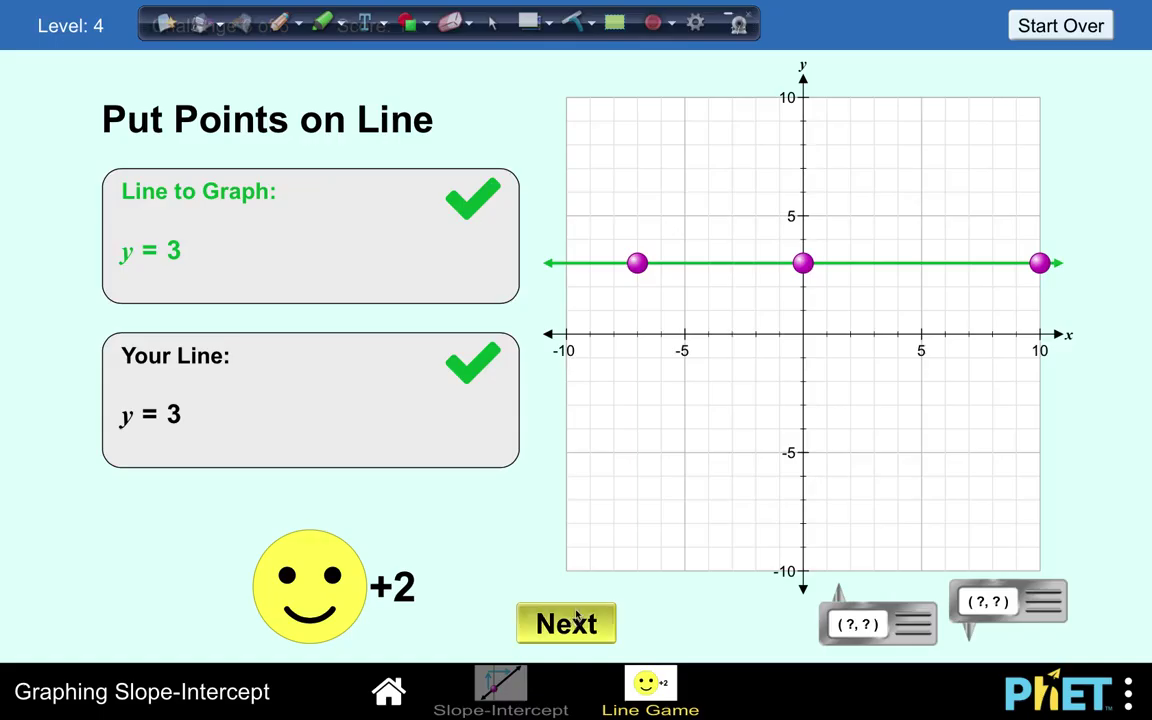
- Advance to the next Line Game challenge after the completed y = 3 line
{"action": "left_click", "coordinate": [576, 617]}
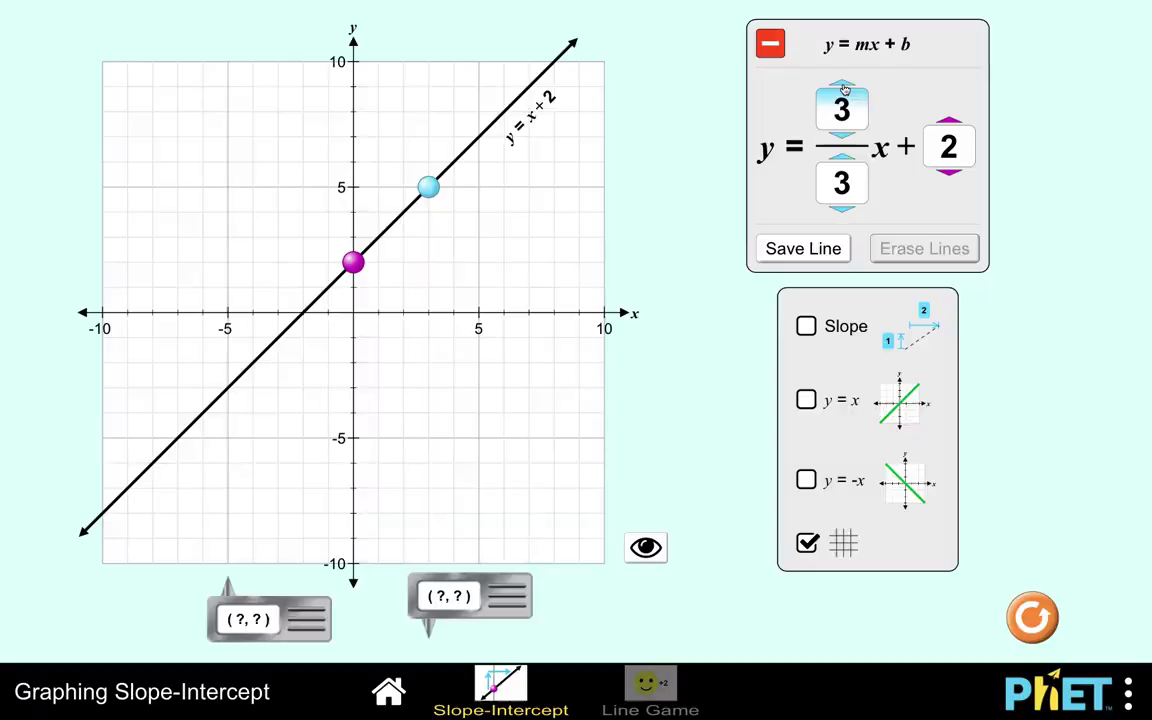
- Raise the slope's numerator to 5, and lower it to -2
{"action": "left_click", "coordinate": [843, 89]}
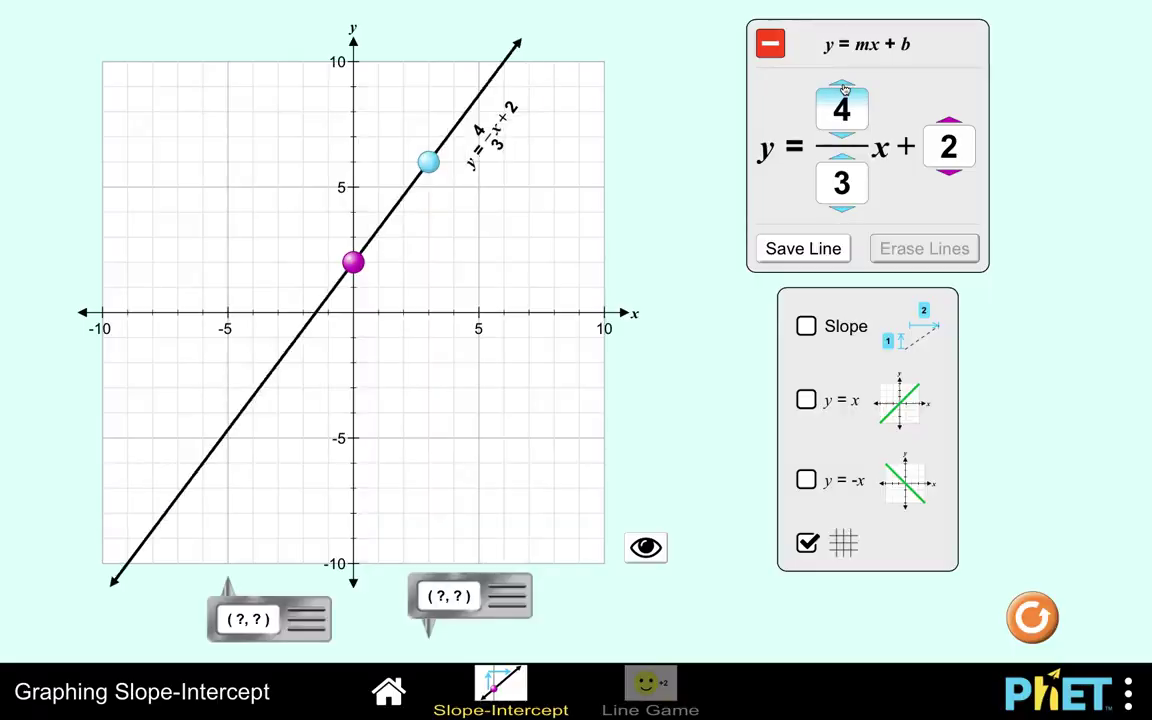
{"action": "left_click", "coordinate": [843, 89]}
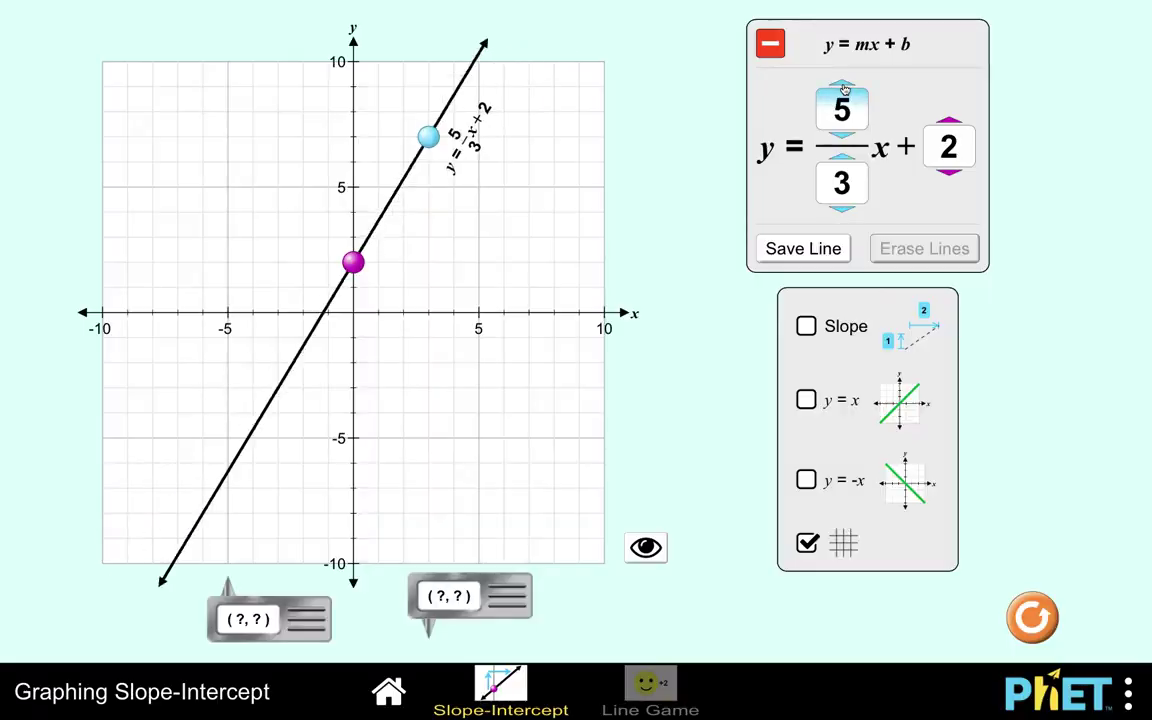
{"action": "left_click", "coordinate": [843, 136]}
{"action": "left_click", "coordinate": [843, 136]}
{"action": "left_click", "coordinate": [843, 136]}
{"action": "left_click", "coordinate": [843, 136]}
{"action": "left_click", "coordinate": [843, 136]}
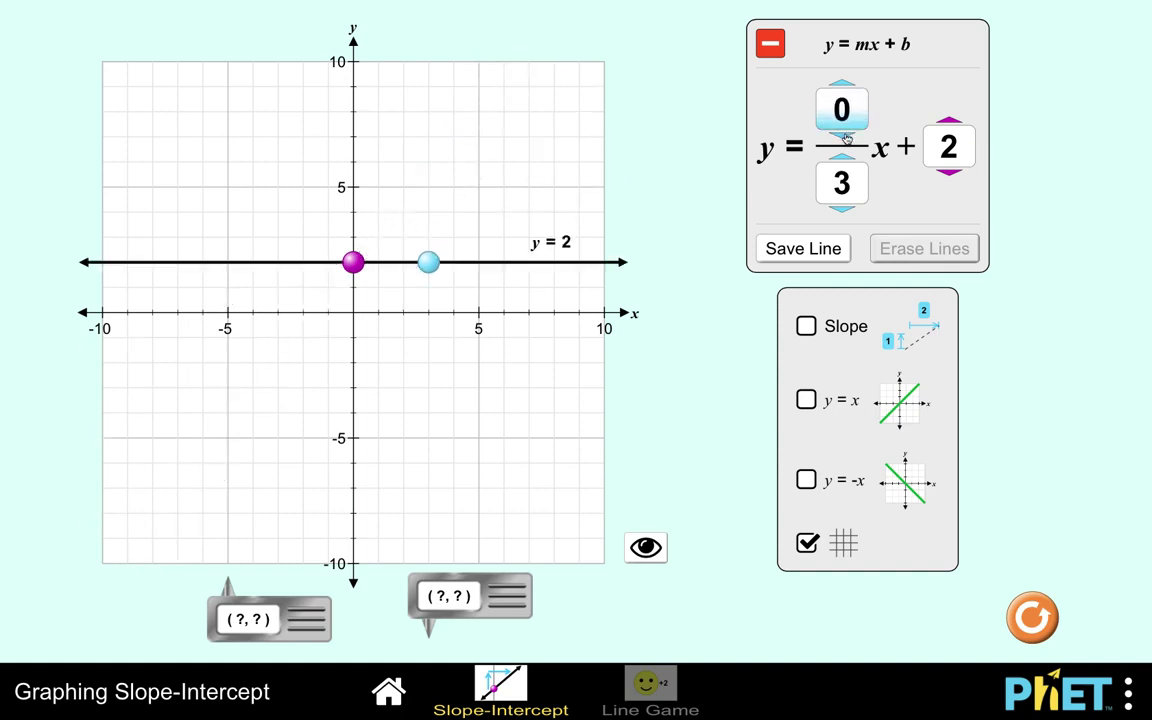
{"action": "left_click", "coordinate": [843, 136]}
{"action": "left_click", "coordinate": [843, 136]}
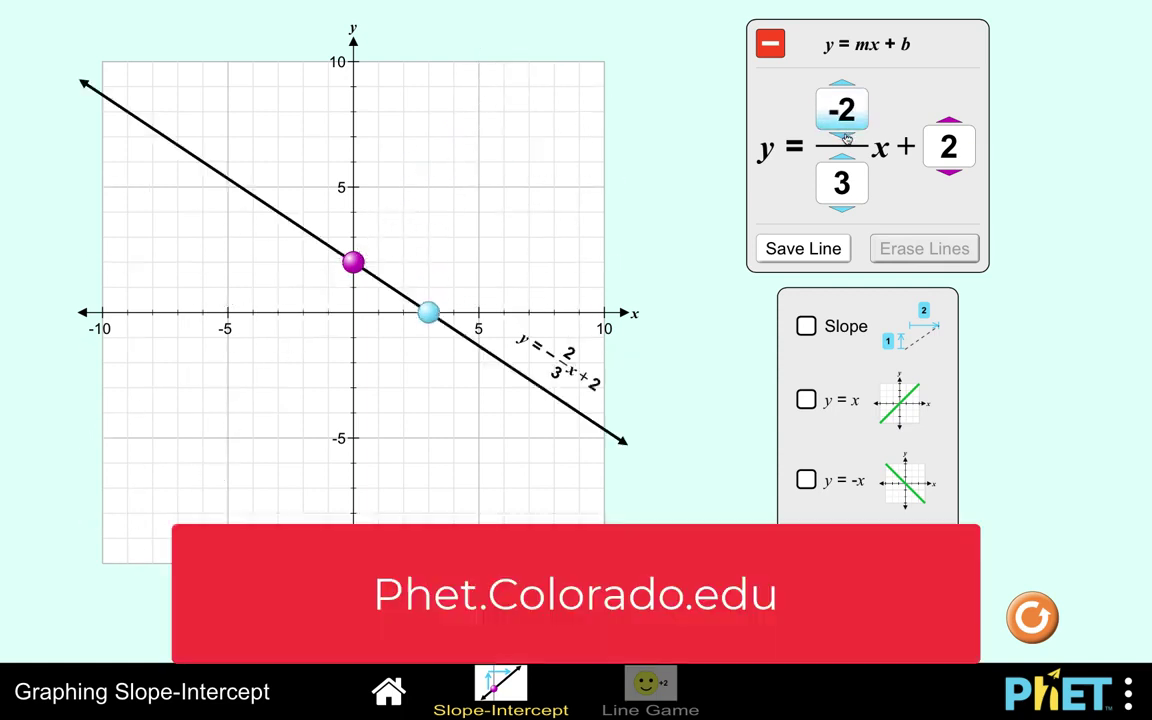
- Lower the slope's numerator further below -2, and raise it back toward zero
{"action": "left_click", "coordinate": [843, 136]}
{"action": "left_click", "coordinate": [843, 136]}
{"action": "left_click", "coordinate": [843, 136]}
{"action": "left_click", "coordinate": [843, 136]}
{"action": "left_click", "coordinate": [843, 136]}
{"action": "left_click", "coordinate": [843, 136]}
{"action": "left_click", "coordinate": [843, 86]}
{"action": "left_click", "coordinate": [843, 86]}
{"action": "left_click", "coordinate": [843, 86]}
{"action": "left_click", "coordinate": [843, 86]}
{"action": "left_click", "coordinate": [843, 86]}
{"action": "left_click", "coordinate": [843, 86]}
{"action": "left_click", "coordinate": [843, 86]}
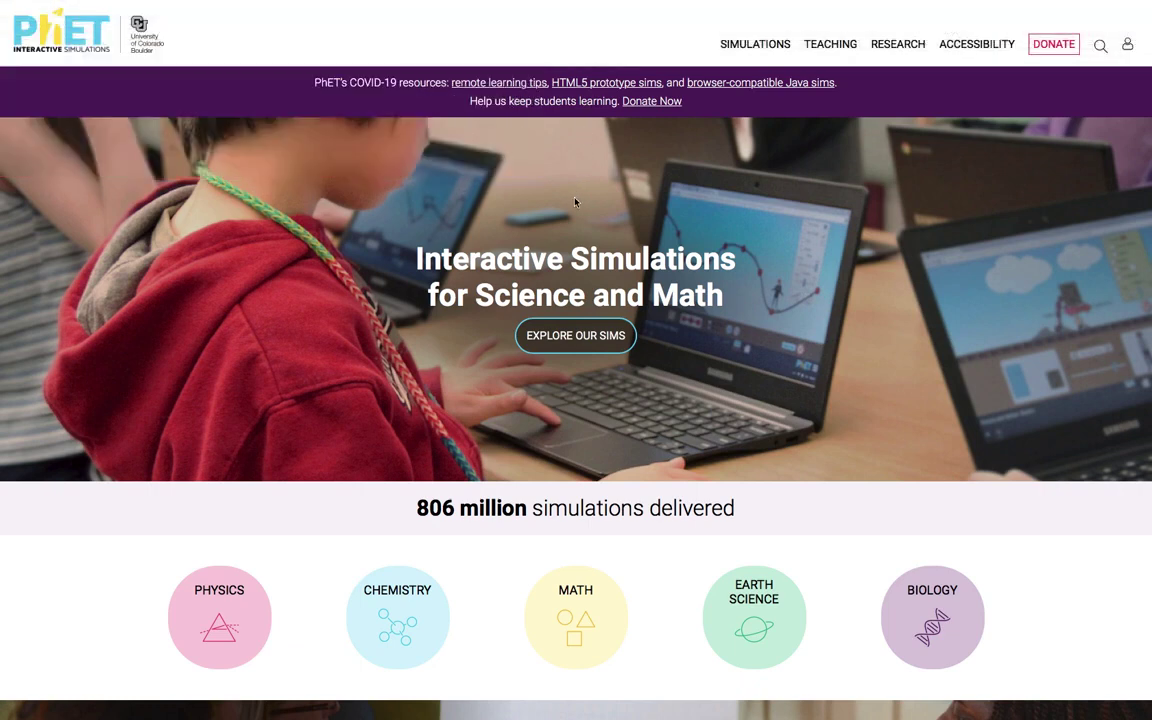
- Find the Graphing Slope-Intercept simulation among the math simulations and open it
{"action": "mouse_move", "coordinate": [723, 58]}
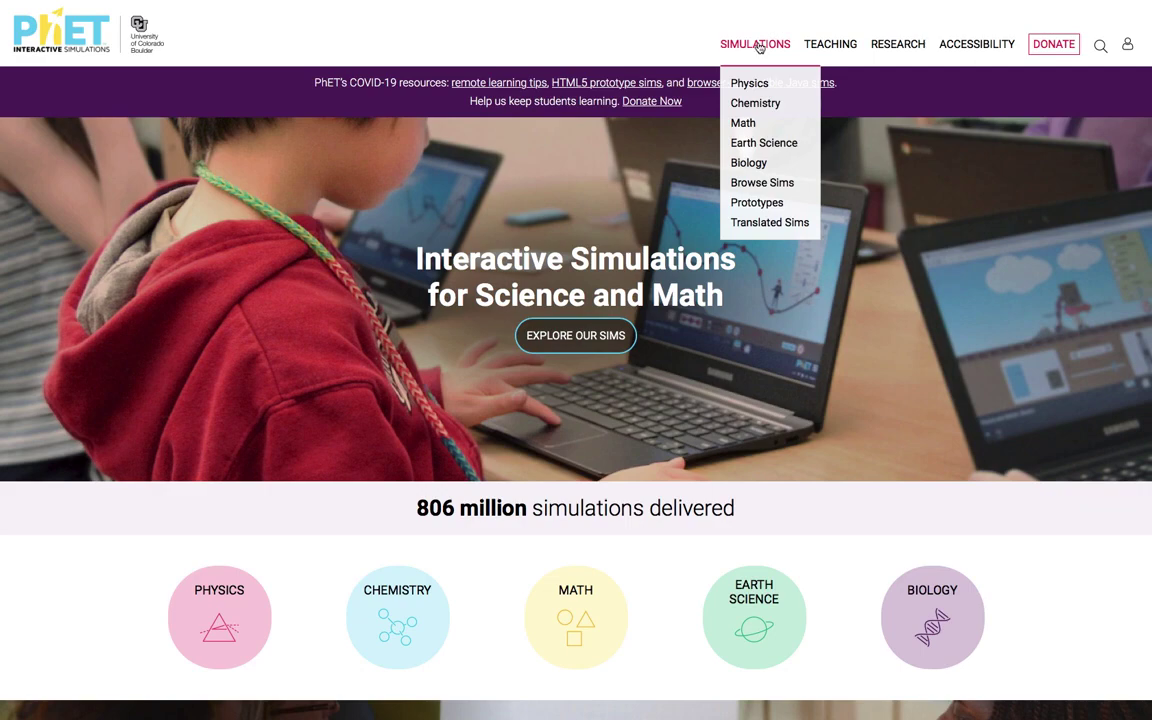
{"action": "left_click", "coordinate": [746, 127]}
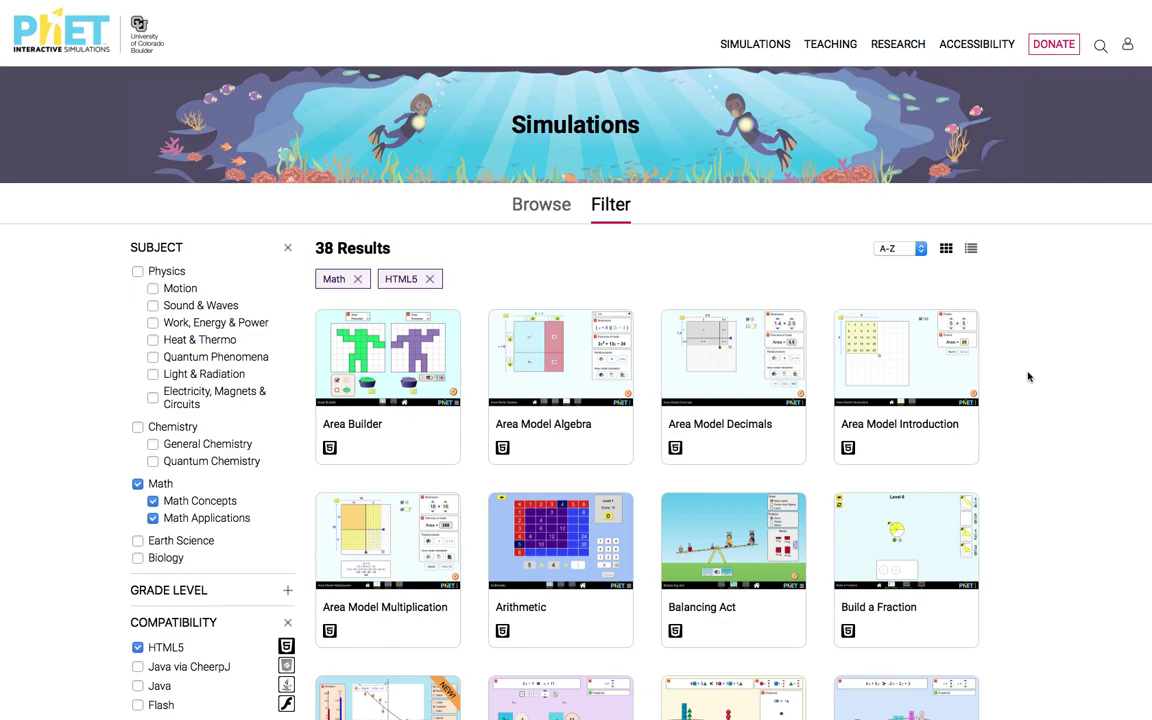
{"action": "scroll", "coordinate": [1028, 376], "scroll_direction": "down", "scroll_amount": 5}
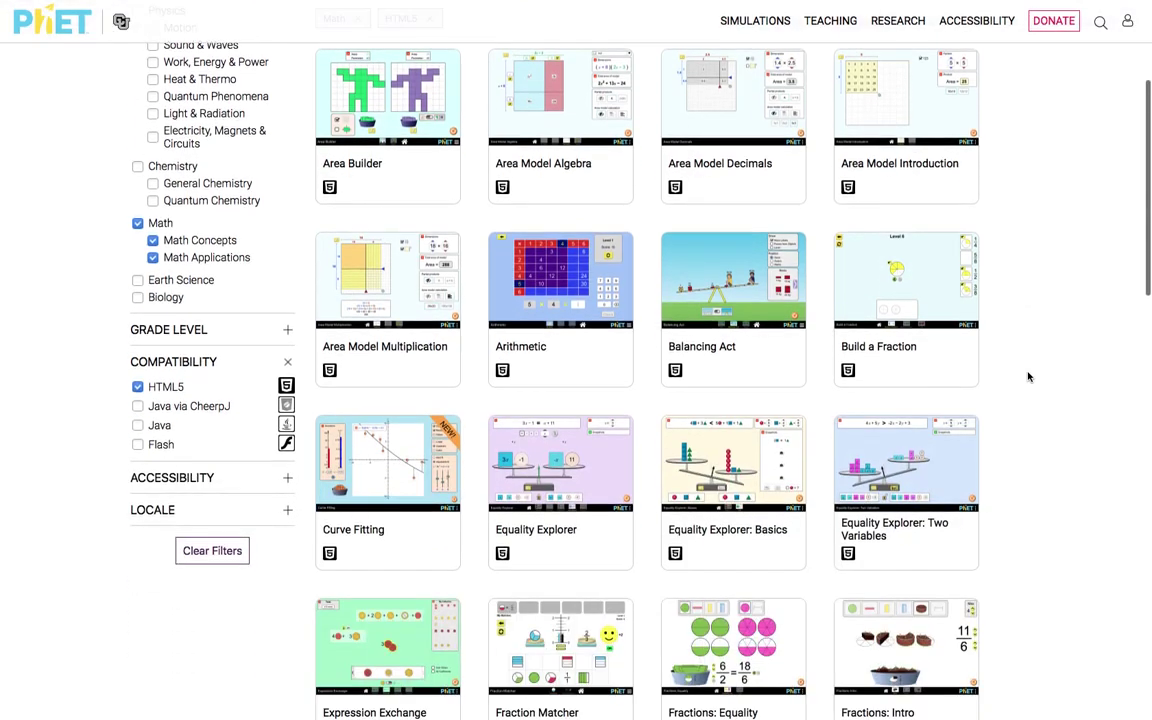
{"action": "scroll", "coordinate": [1028, 376], "scroll_direction": "down", "scroll_amount": 8}
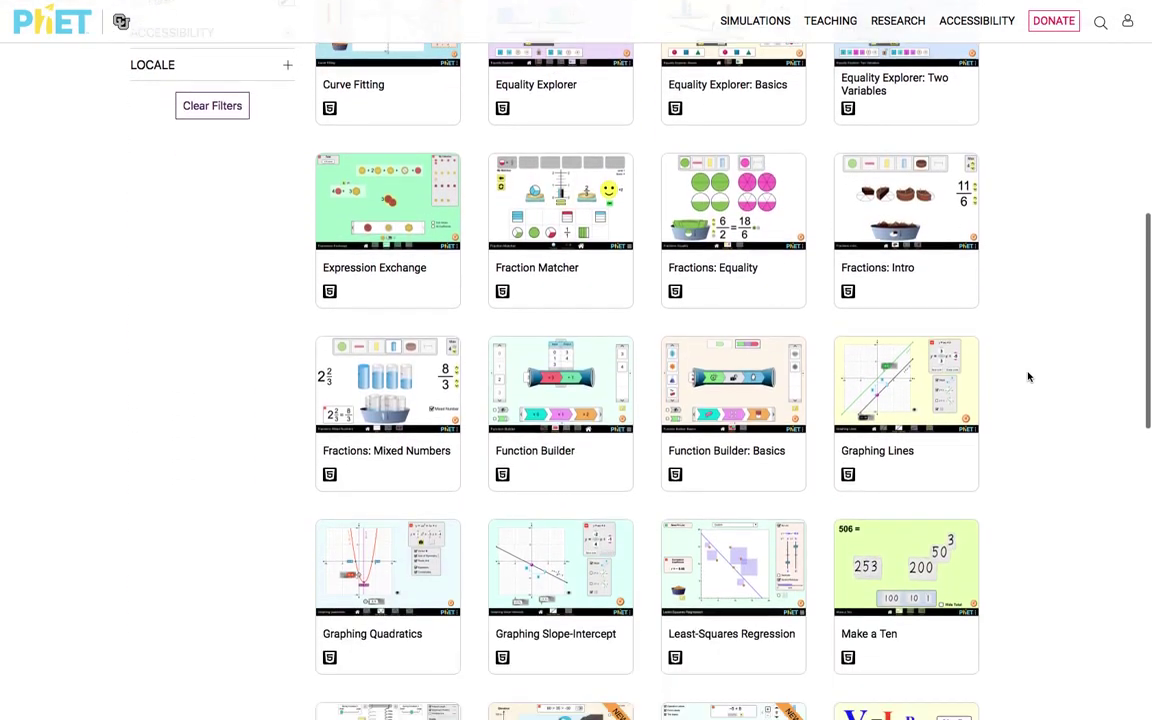
{"action": "scroll", "coordinate": [1028, 376], "scroll_direction": "down", "scroll_amount": 5}
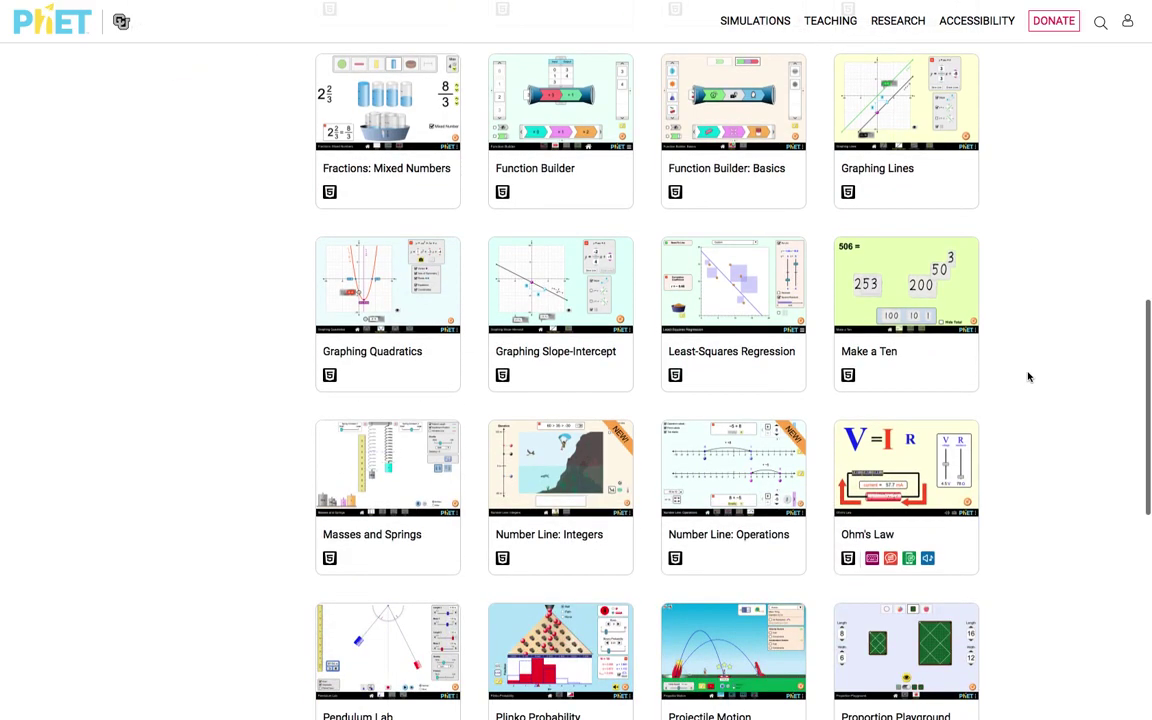
{"action": "left_click", "coordinate": [560, 345]}
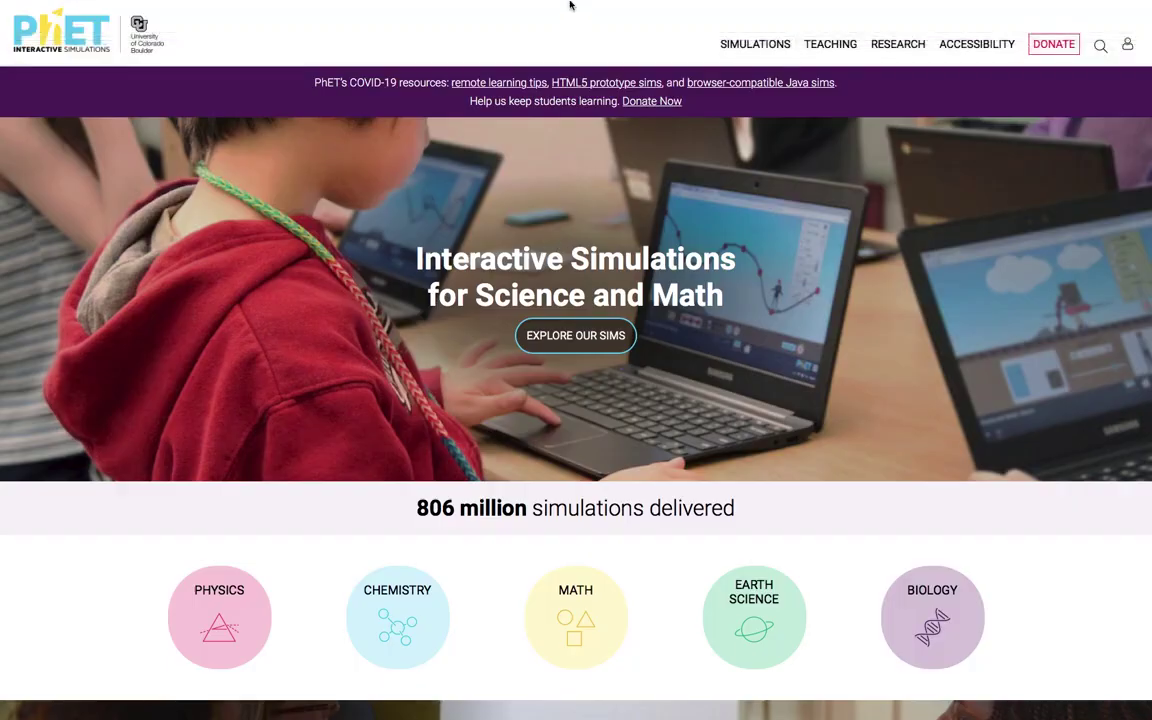
- Launch Graphing Slope-Intercept from the math simulations on the PhET website and enter its Slope-Intercept screen
{"action": "mouse_move", "coordinate": [570, 5]}
{"action": "mouse_move", "coordinate": [724, 58]}
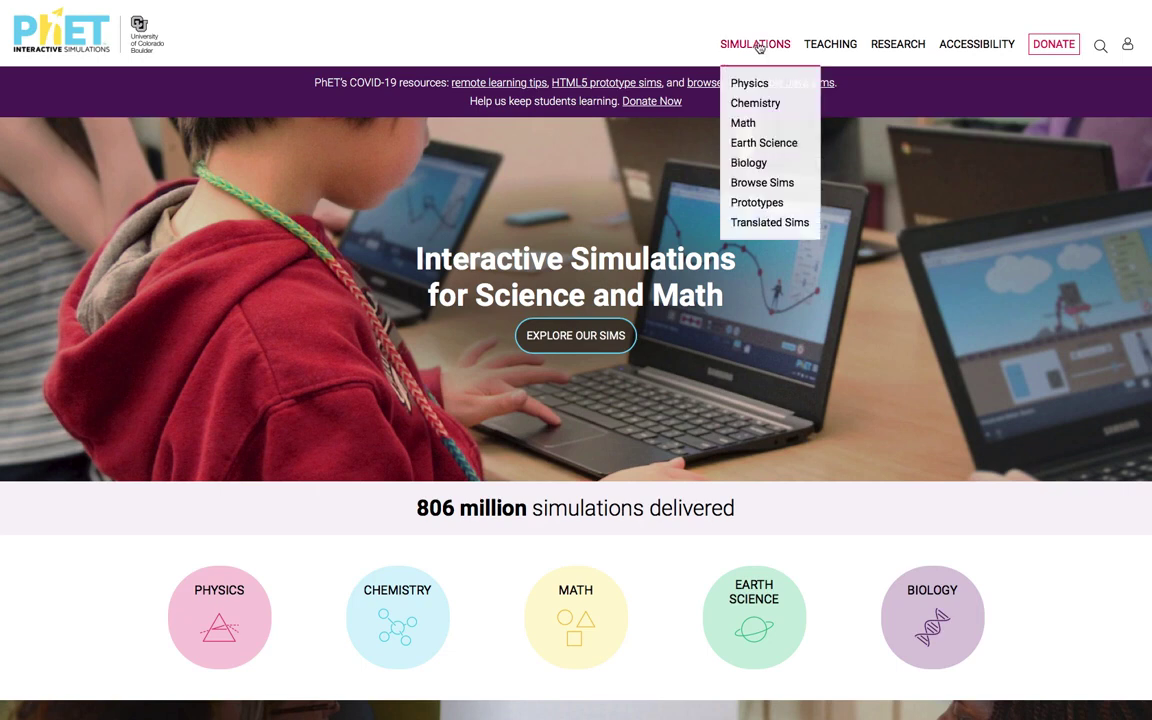
{"action": "left_click", "coordinate": [743, 124]}
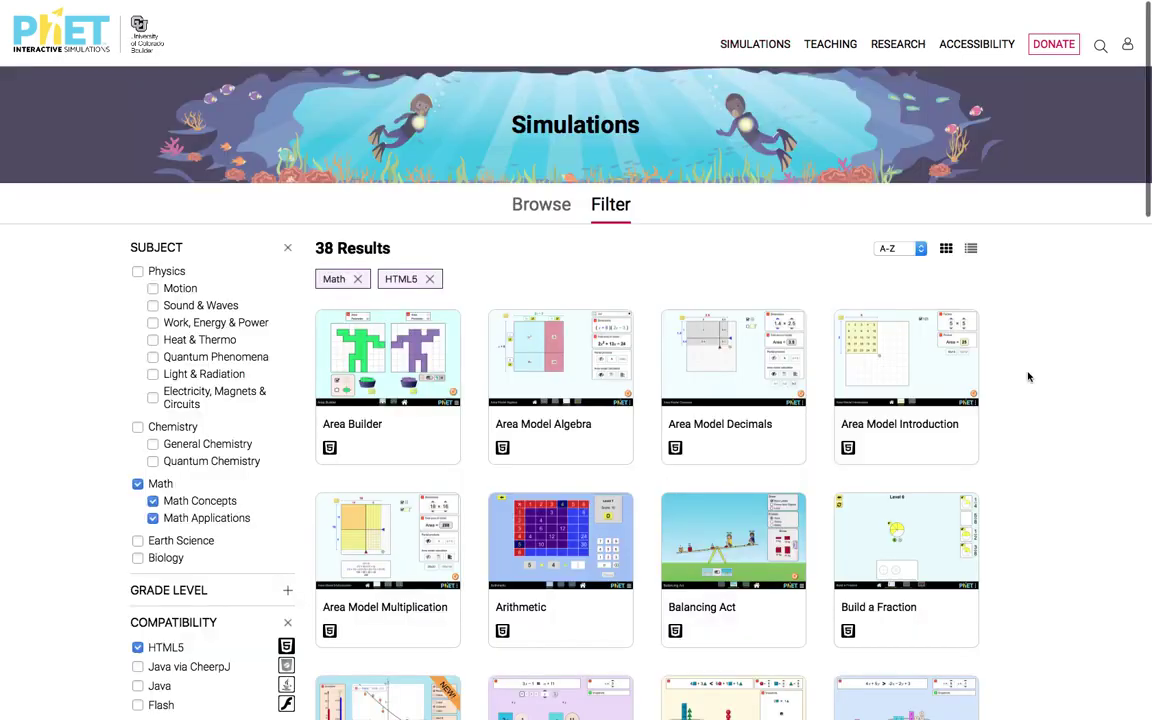
{"action": "scroll", "coordinate": [1028, 377], "scroll_direction": "down", "scroll_amount": 5}
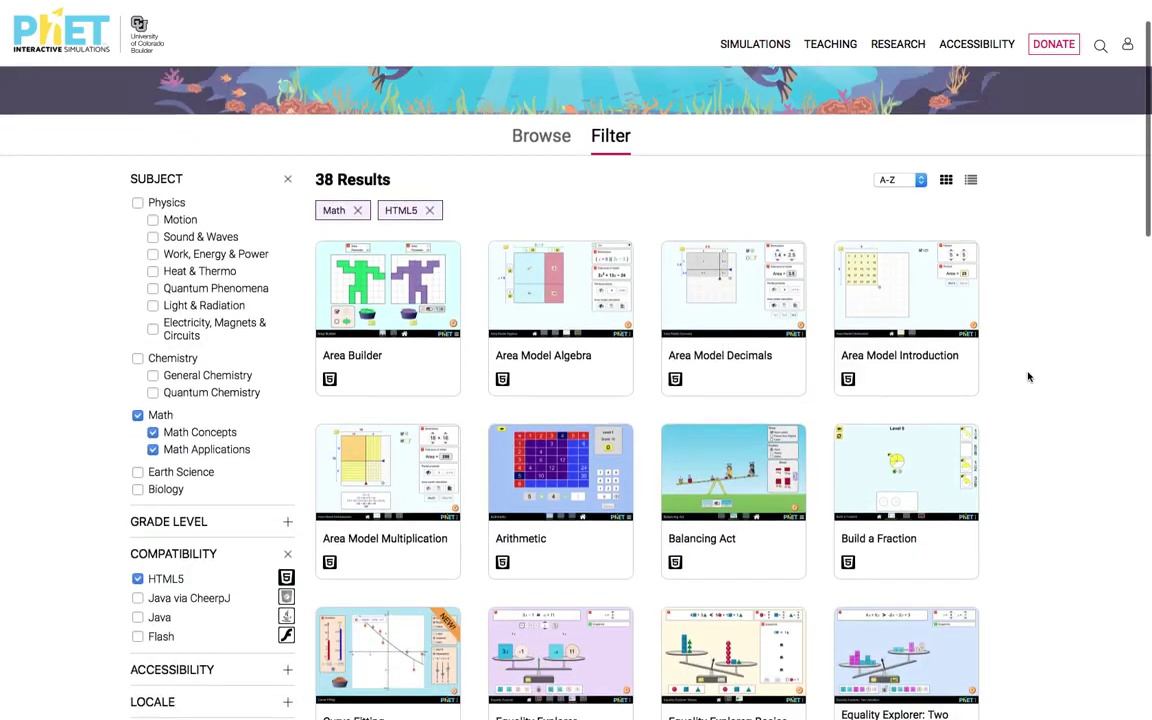
{"action": "scroll", "coordinate": [1028, 377], "scroll_direction": "down", "scroll_amount": 7}
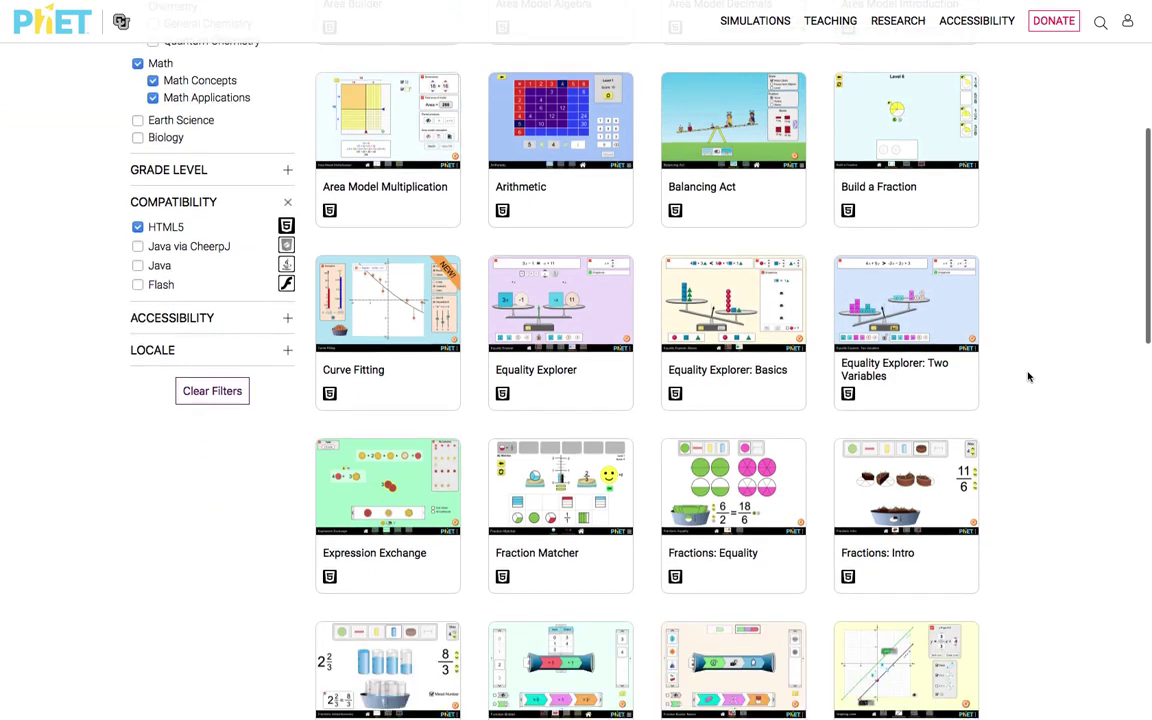
{"action": "scroll", "coordinate": [1028, 377], "scroll_direction": "down", "scroll_amount": 4}
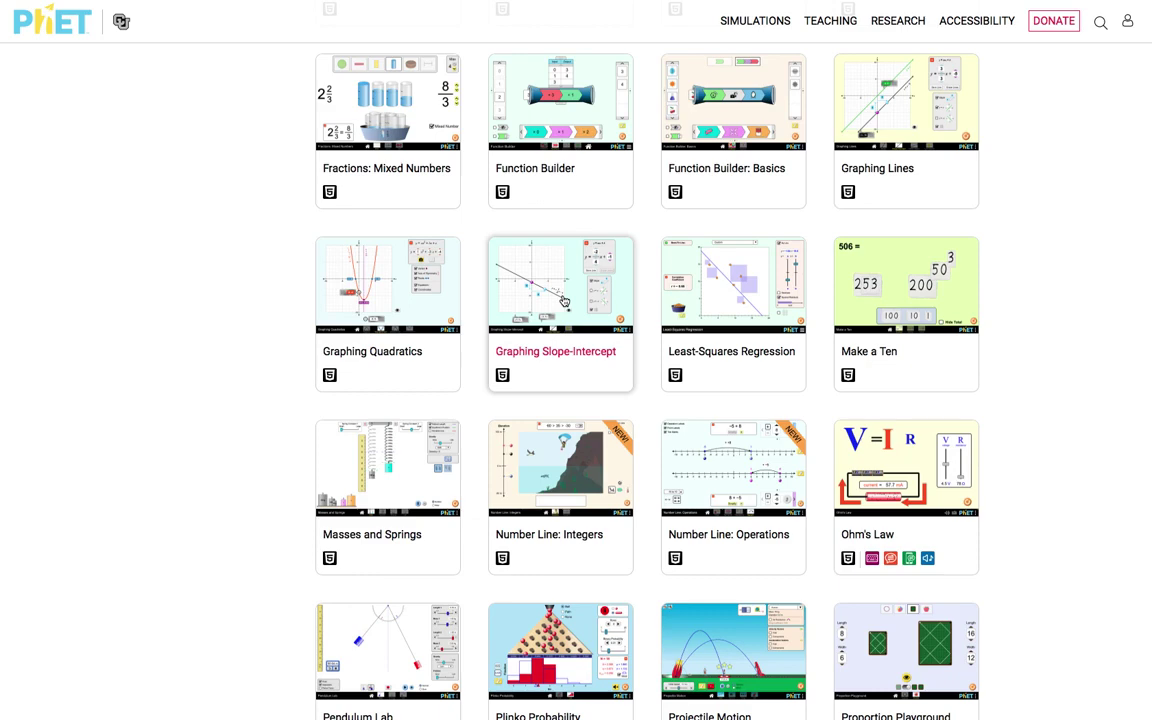
{"action": "left_click", "coordinate": [508, 272]}
{"action": "left_click", "coordinate": [483, 167]}
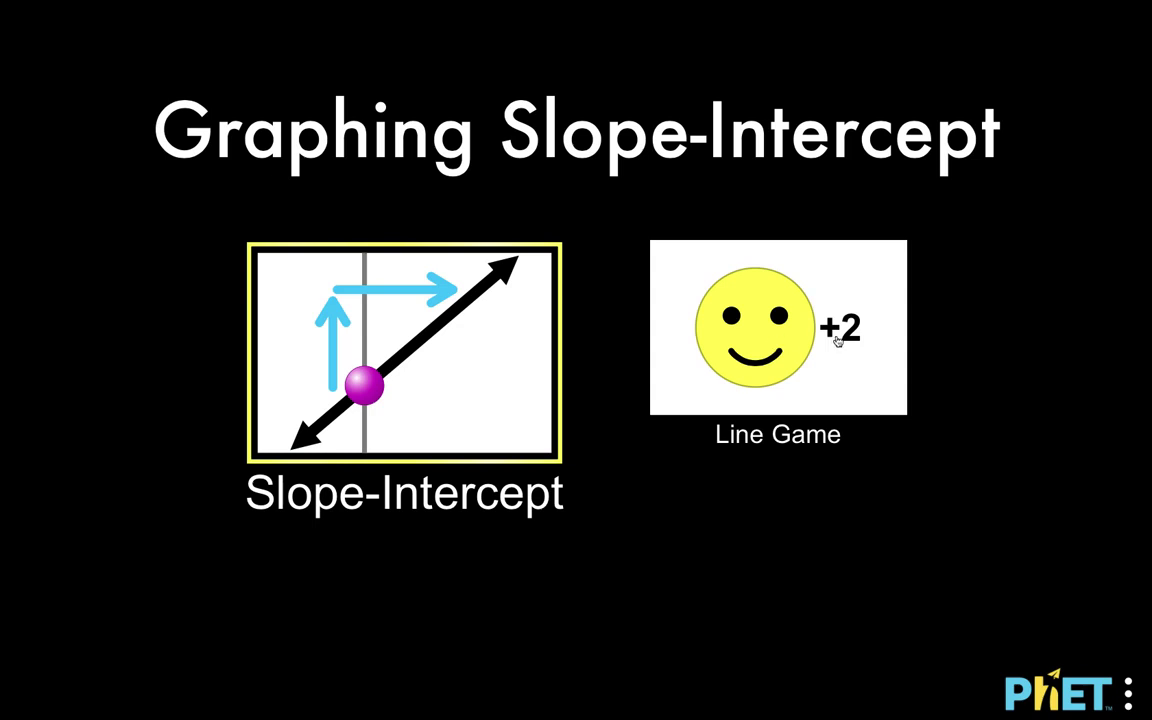
{"action": "left_click", "coordinate": [419, 403]}
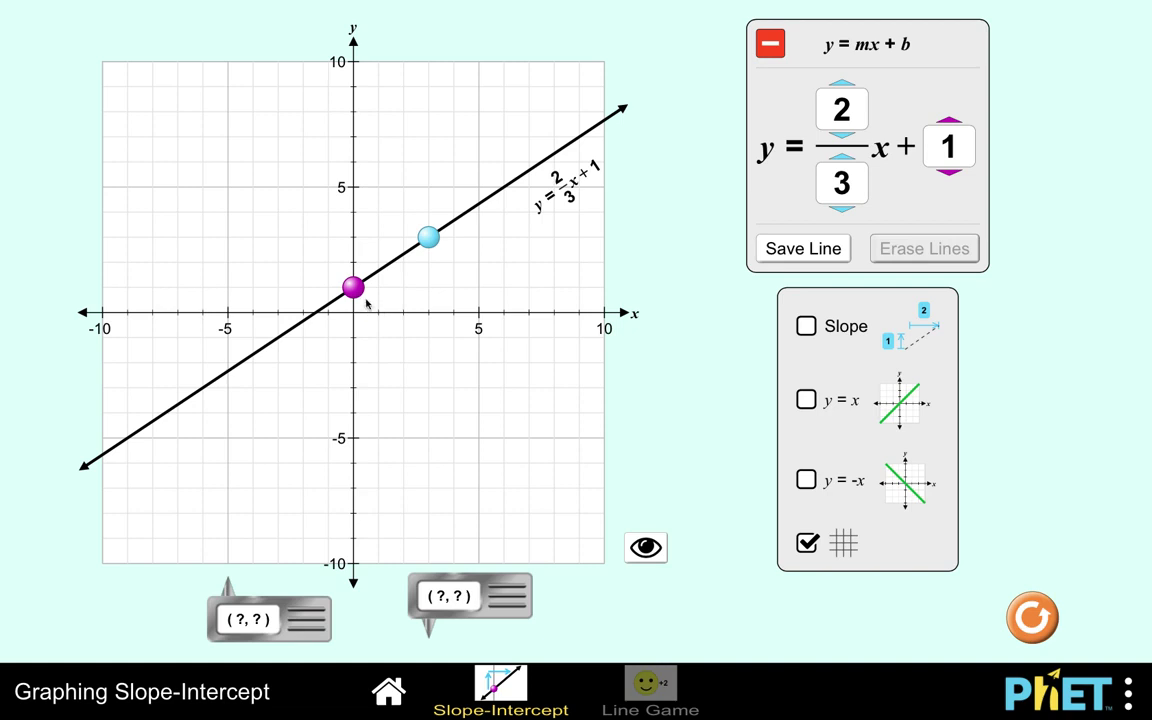
- Raise the y-intercept in the line's equation to 6
{"action": "left_click", "coordinate": [951, 123]}
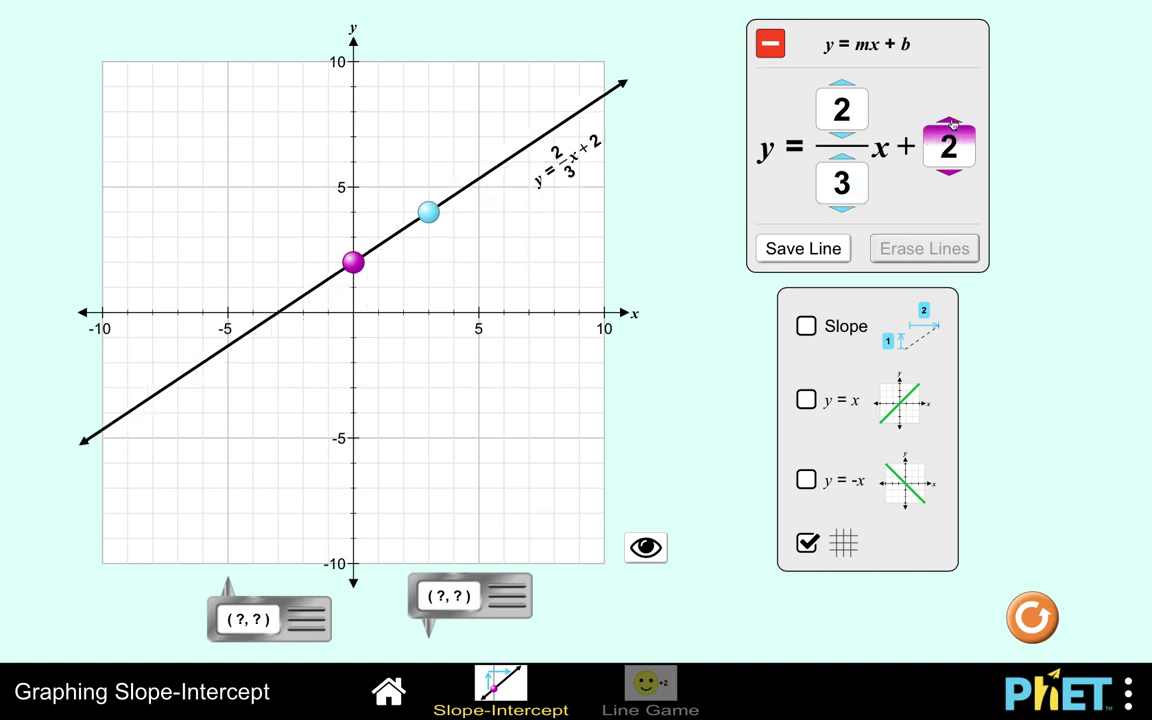
{"action": "left_click", "coordinate": [951, 123]}
{"action": "left_click", "coordinate": [951, 123]}
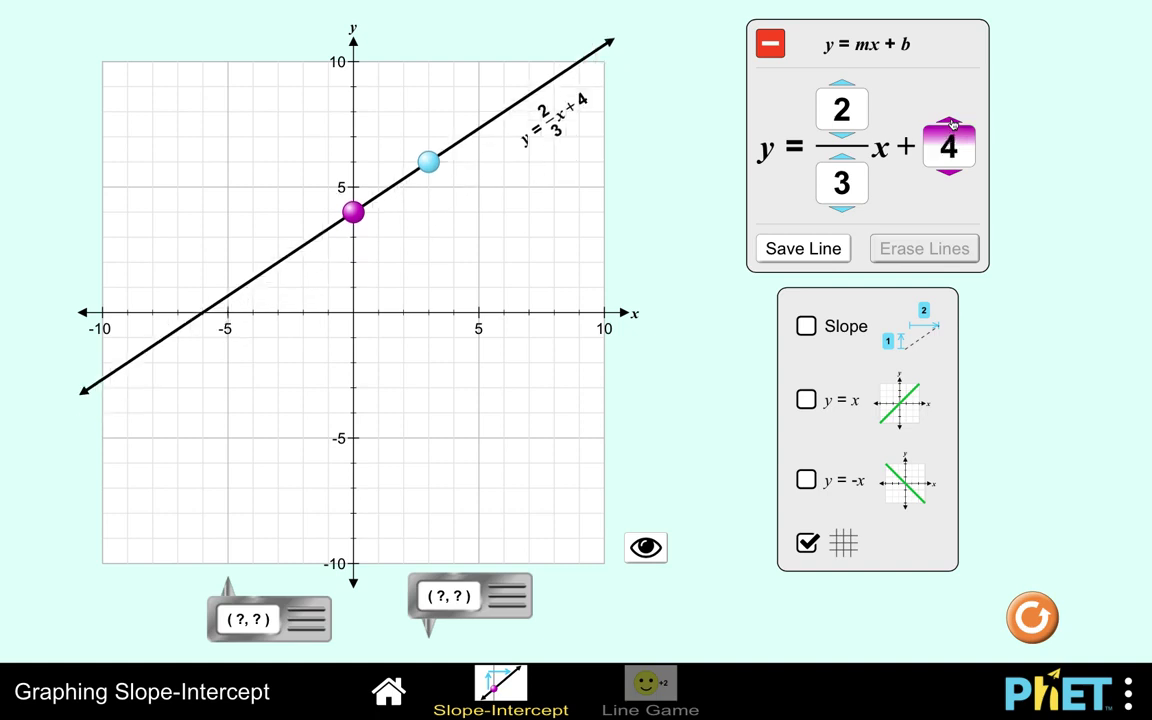
{"action": "left_click", "coordinate": [951, 123]}
{"action": "left_click", "coordinate": [952, 124]}
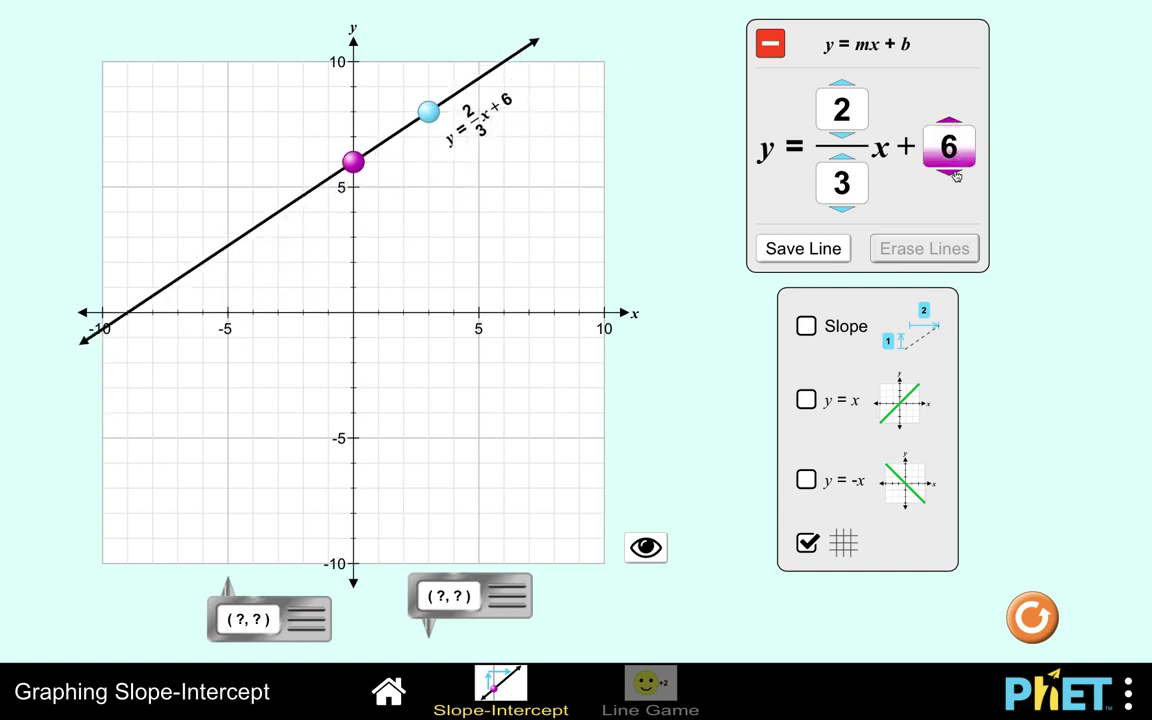
- Lower the y-intercept in the line's equation to -6
{"action": "left_click", "coordinate": [952, 172]}
{"action": "left_click", "coordinate": [953, 173]}
{"action": "left_click", "coordinate": [954, 174]}
{"action": "left_click", "coordinate": [955, 175]}
{"action": "left_click", "coordinate": [955, 175]}
{"action": "left_click", "coordinate": [955, 175]}
{"action": "left_click", "coordinate": [955, 175]}
{"action": "left_click", "coordinate": [955, 175]}
{"action": "left_click", "coordinate": [955, 175]}
{"action": "left_click", "coordinate": [955, 175]}
{"action": "left_click", "coordinate": [955, 175]}
{"action": "left_click", "coordinate": [955, 175]}
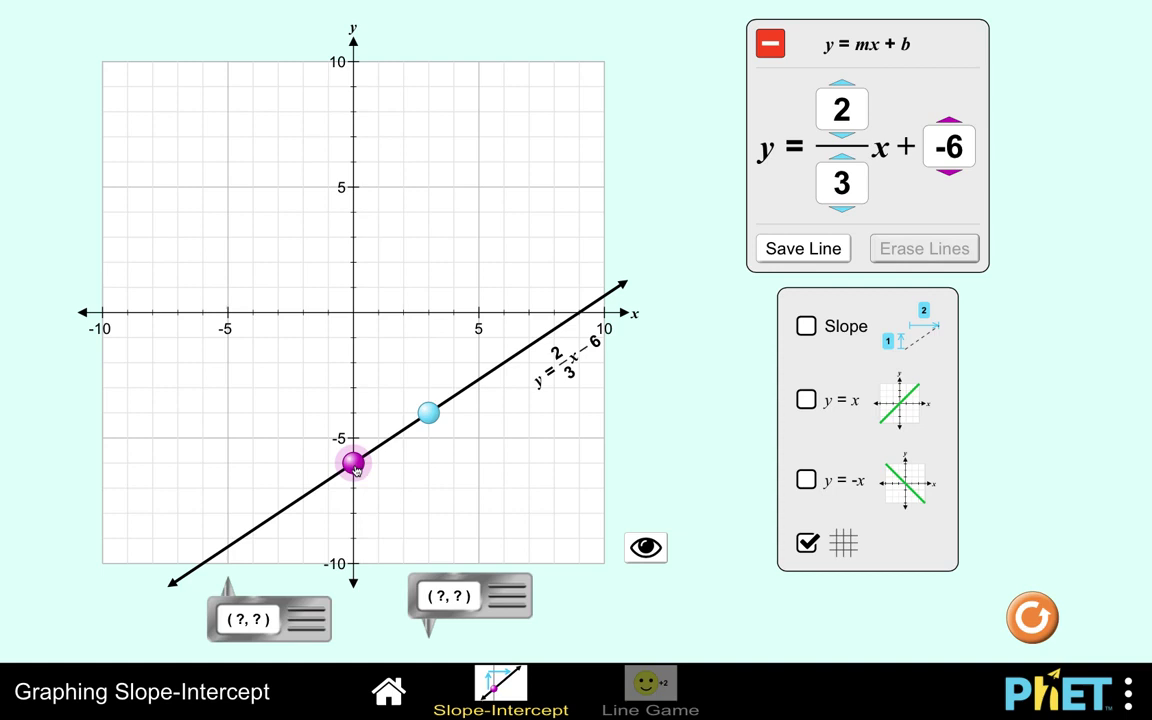
- Move the y-intercept point on the graph up to 4 and back down to 2
{"action": "left_click_drag", "start_coordinate": [355, 467], "coordinate": [354, 212]}
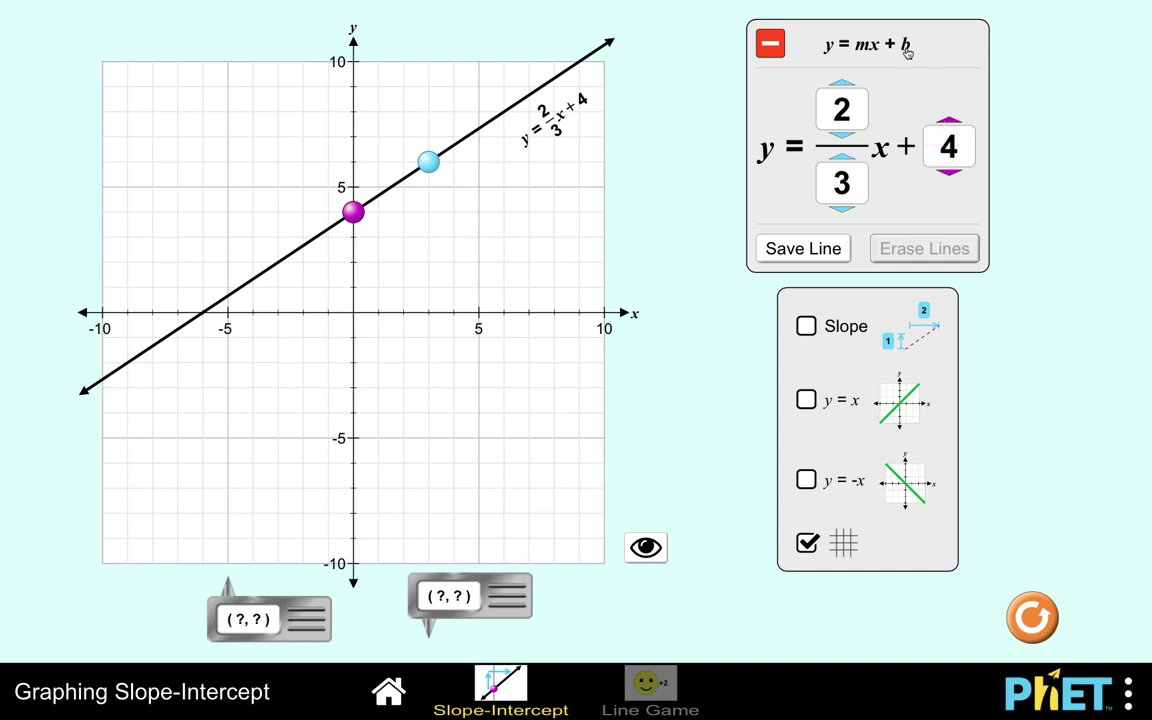
{"action": "left_click_drag", "start_coordinate": [354, 212], "coordinate": [358, 266]}
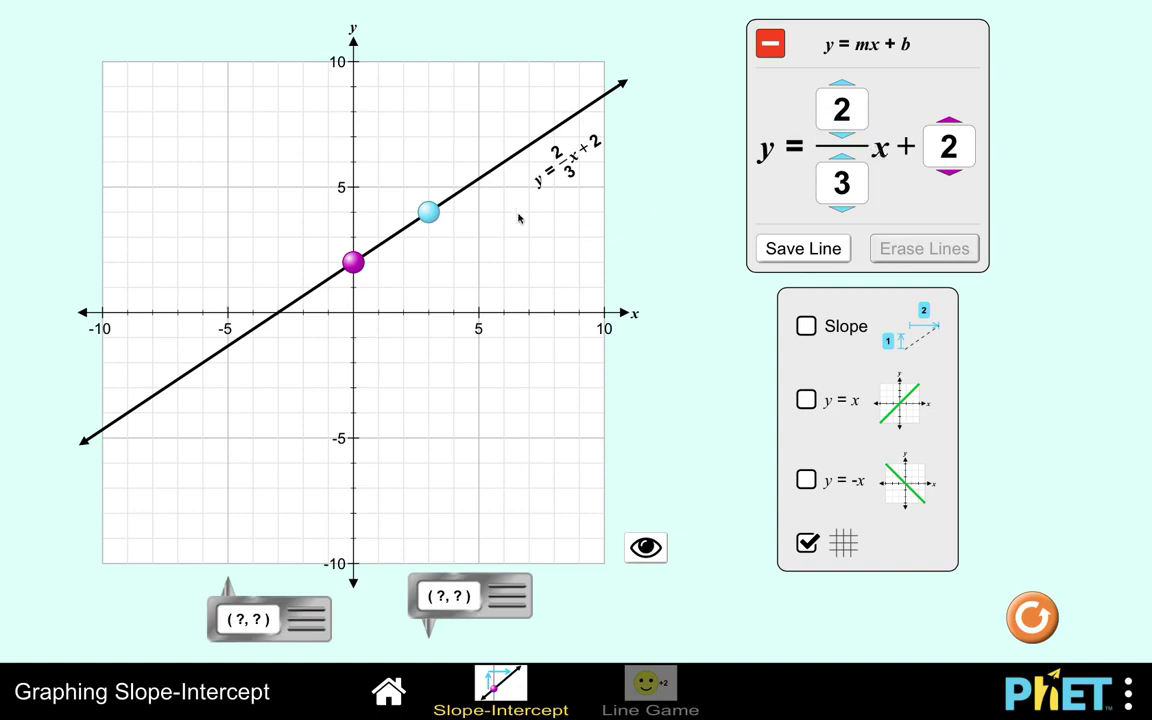
- Raise the numerator of the slope to 5
{"action": "left_click", "coordinate": [845, 90]}
{"action": "left_click", "coordinate": [845, 90]}
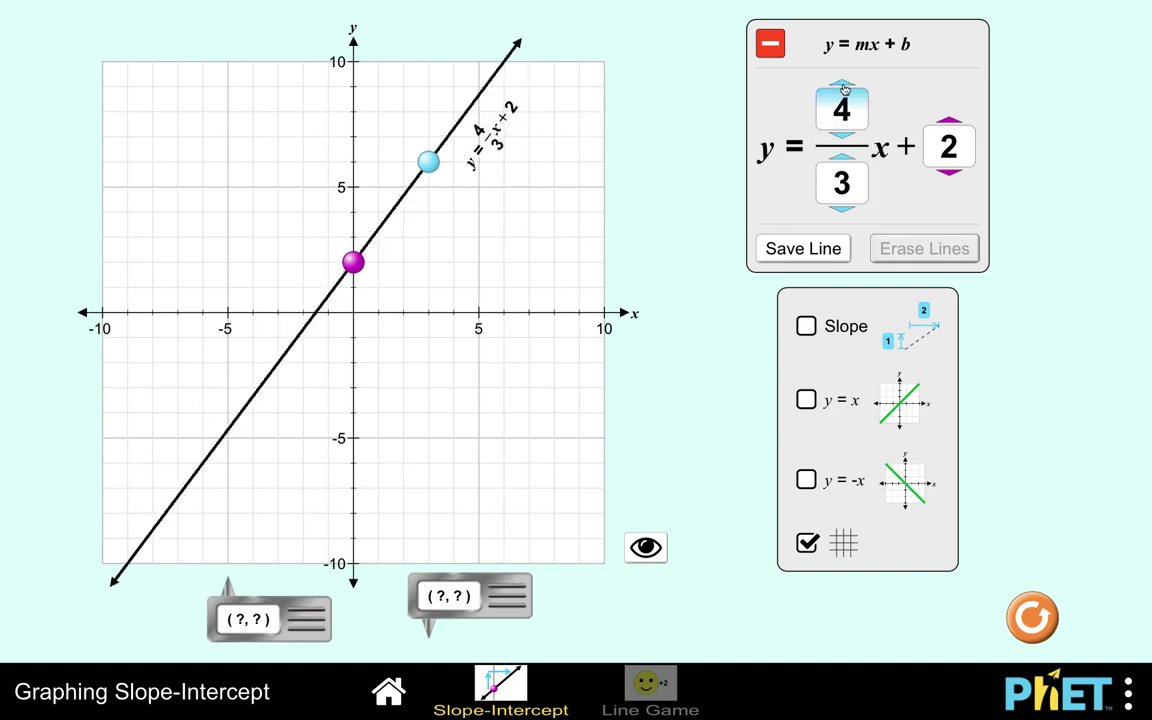
{"action": "left_click", "coordinate": [845, 90]}
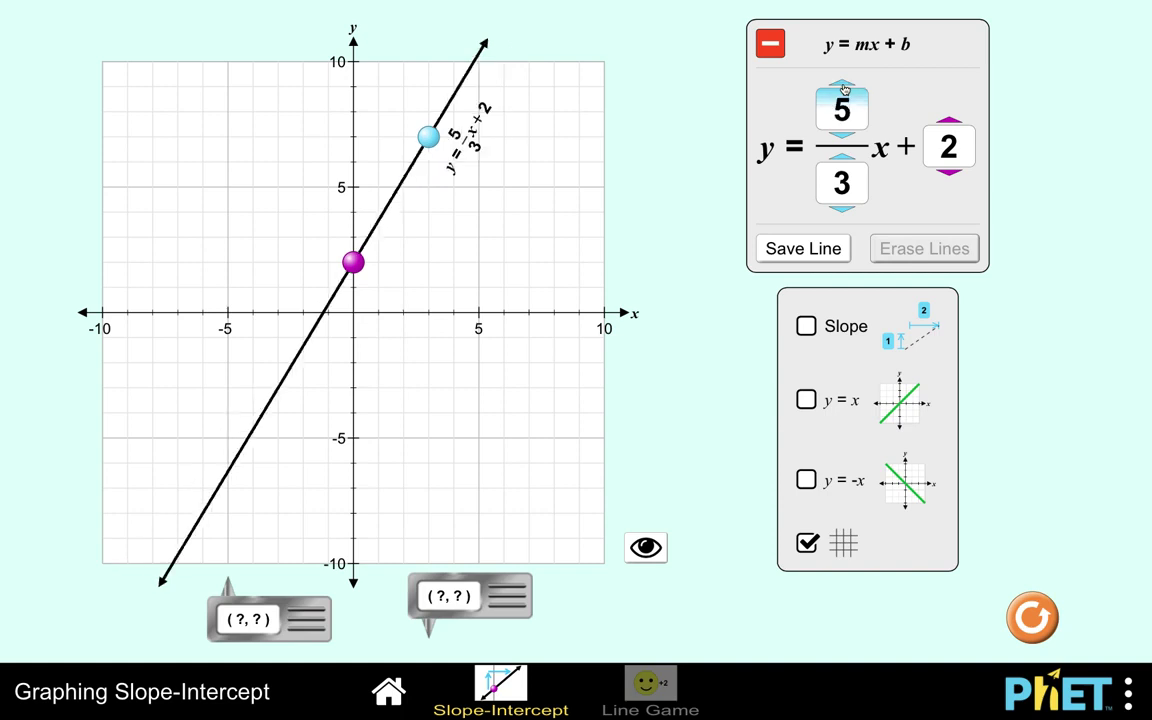
- Lower the numerator of the slope past -1 to give the line a steep negative slope
{"action": "left_click", "coordinate": [846, 137]}
{"action": "left_click", "coordinate": [846, 137]}
{"action": "left_click", "coordinate": [846, 137]}
{"action": "left_click", "coordinate": [846, 137]}
{"action": "left_click", "coordinate": [846, 137]}
{"action": "left_click", "coordinate": [846, 137]}
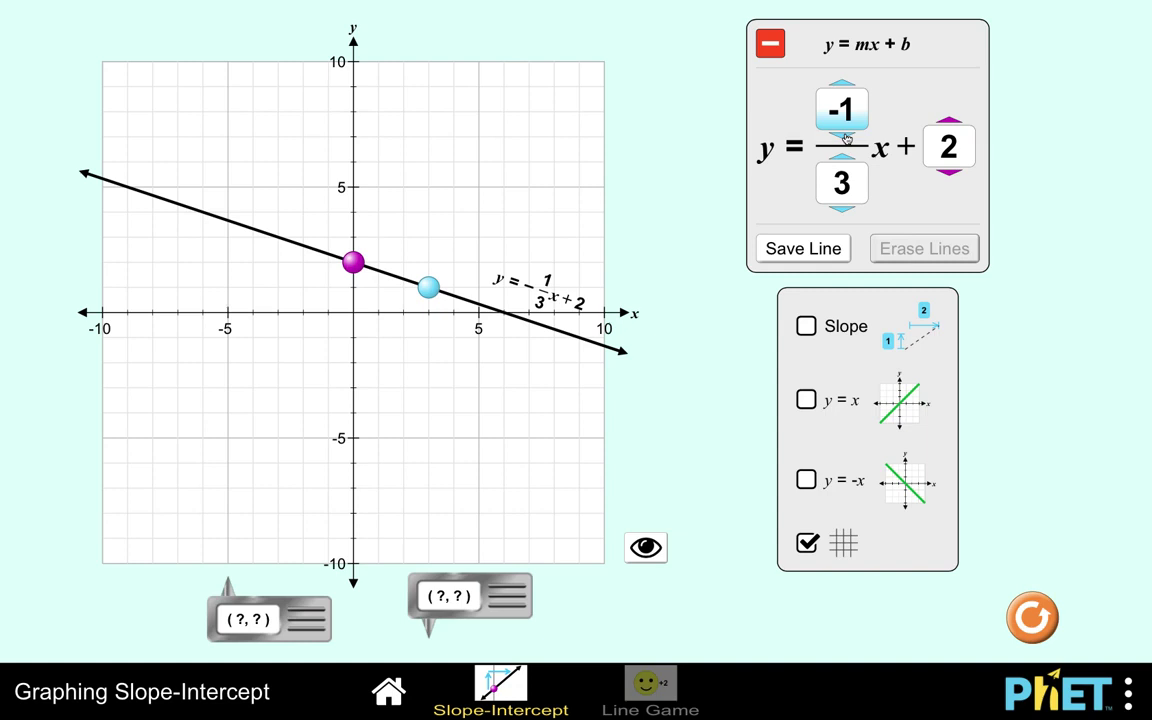
{"action": "left_click", "coordinate": [846, 137]}
{"action": "left_click", "coordinate": [846, 137]}
{"action": "left_click", "coordinate": [846, 137]}
{"action": "left_click", "coordinate": [846, 137]}
{"action": "left_click", "coordinate": [846, 137]}
{"action": "left_click", "coordinate": [846, 137]}
{"action": "left_click", "coordinate": [846, 137]}
- Raise the numerator of the slope to 7
{"action": "left_click", "coordinate": [845, 88]}
{"action": "left_click", "coordinate": [845, 88]}
{"action": "left_click", "coordinate": [845, 88]}
{"action": "left_click", "coordinate": [845, 88]}
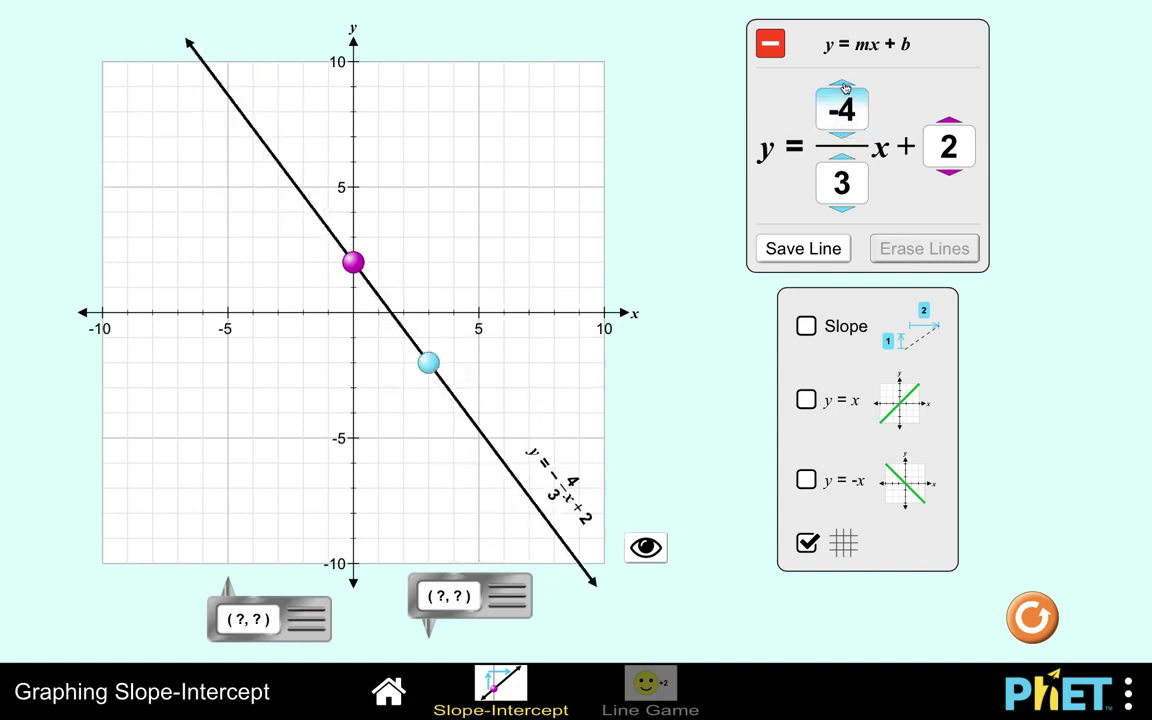
{"action": "left_click", "coordinate": [845, 88]}
{"action": "left_click", "coordinate": [845, 88]}
{"action": "left_click", "coordinate": [845, 88]}
{"action": "left_click", "coordinate": [845, 88]}
{"action": "left_click", "coordinate": [845, 88]}
{"action": "left_click", "coordinate": [845, 88]}
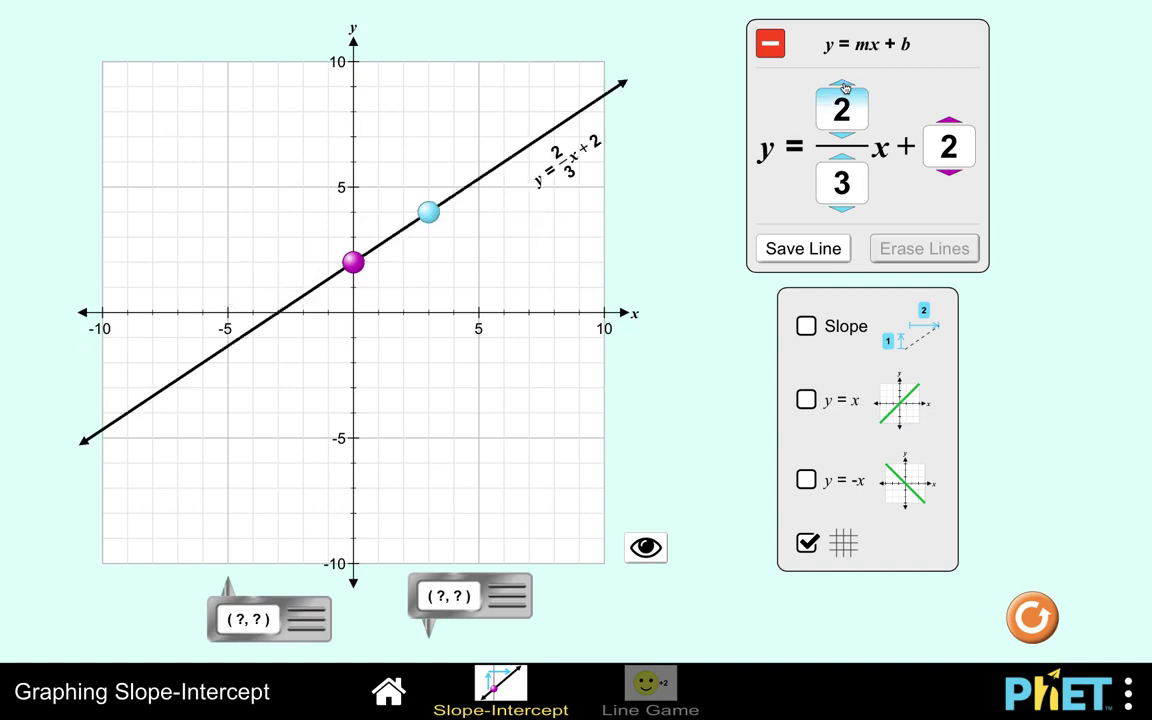
{"action": "left_click", "coordinate": [845, 88]}
{"action": "left_click", "coordinate": [845, 88]}
{"action": "left_click", "coordinate": [845, 88]}
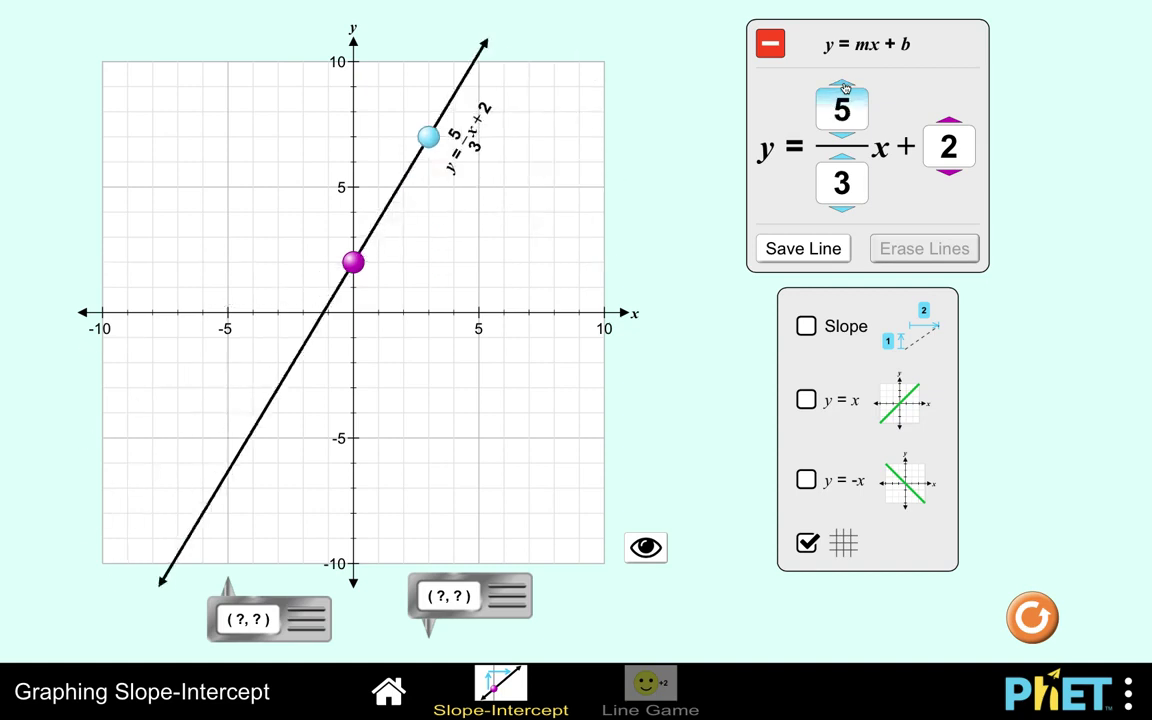
{"action": "left_click", "coordinate": [845, 88]}
{"action": "left_click", "coordinate": [845, 88]}
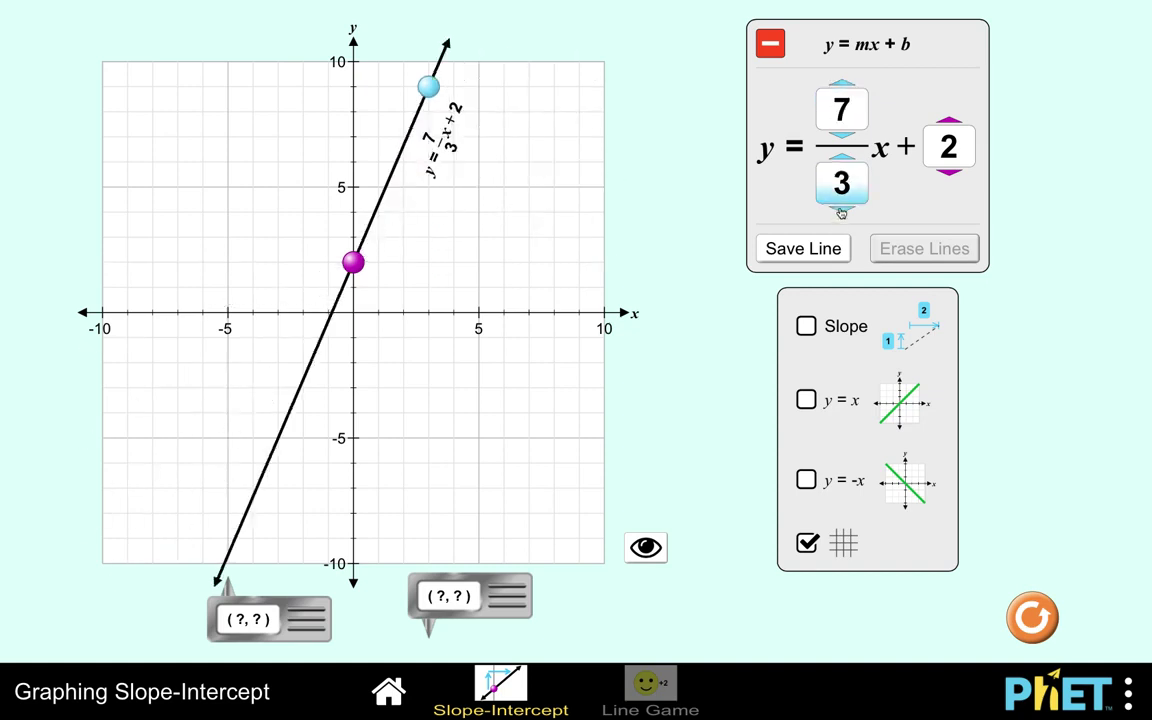
- Lower the denominator of the slope to 0
{"action": "left_click", "coordinate": [841, 212]}
{"action": "left_click", "coordinate": [841, 212]}
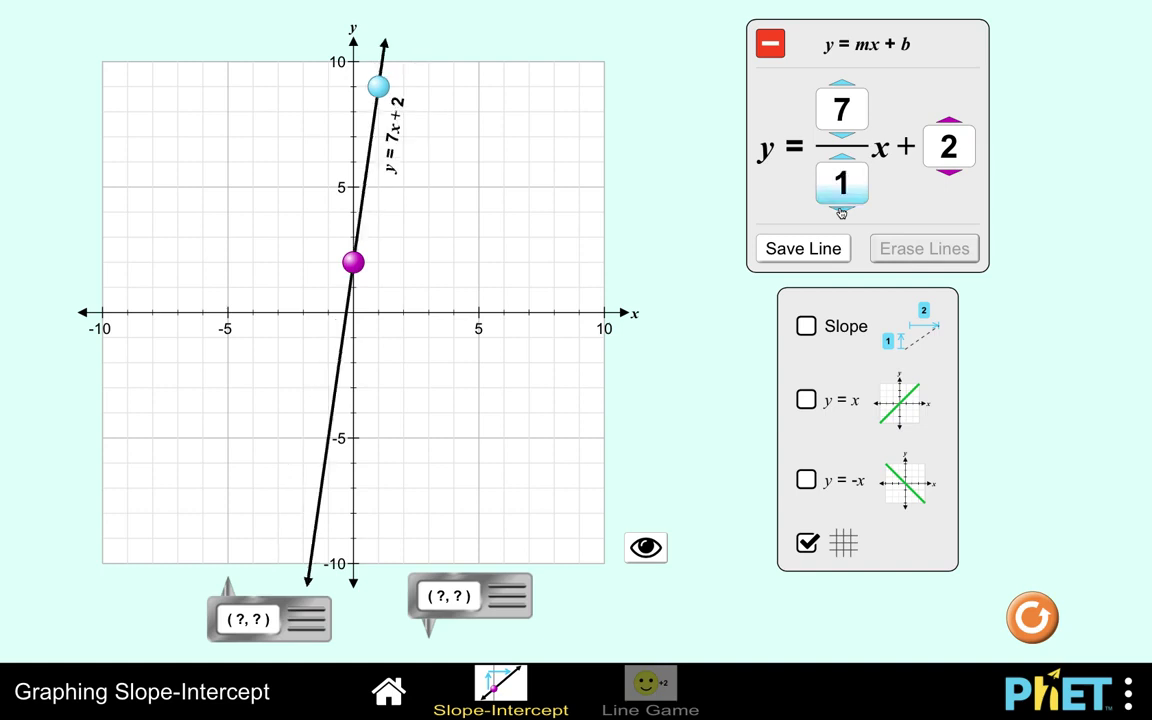
{"action": "left_click", "coordinate": [841, 212]}
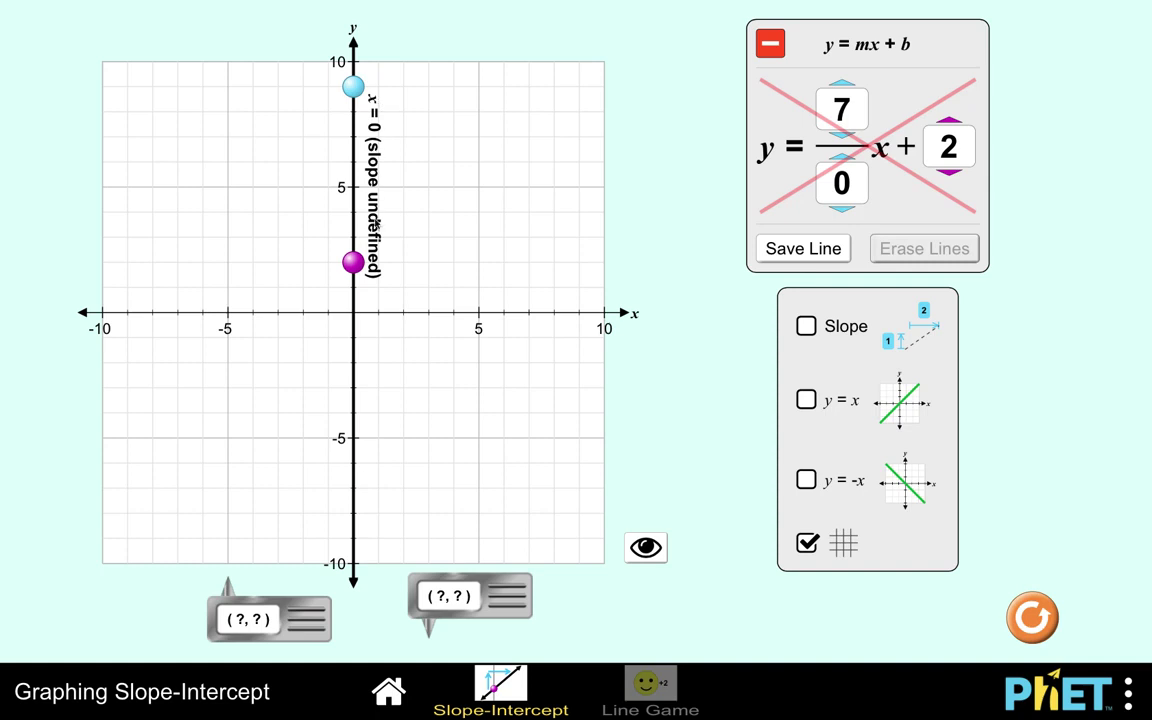
- Lower the denominator of the slope to -6
{"action": "left_click", "coordinate": [841, 212]}
{"action": "left_click", "coordinate": [841, 212]}
{"action": "left_click", "coordinate": [841, 212]}
{"action": "left_click", "coordinate": [841, 212]}
{"action": "left_click", "coordinate": [841, 212]}
{"action": "left_click", "coordinate": [841, 212]}
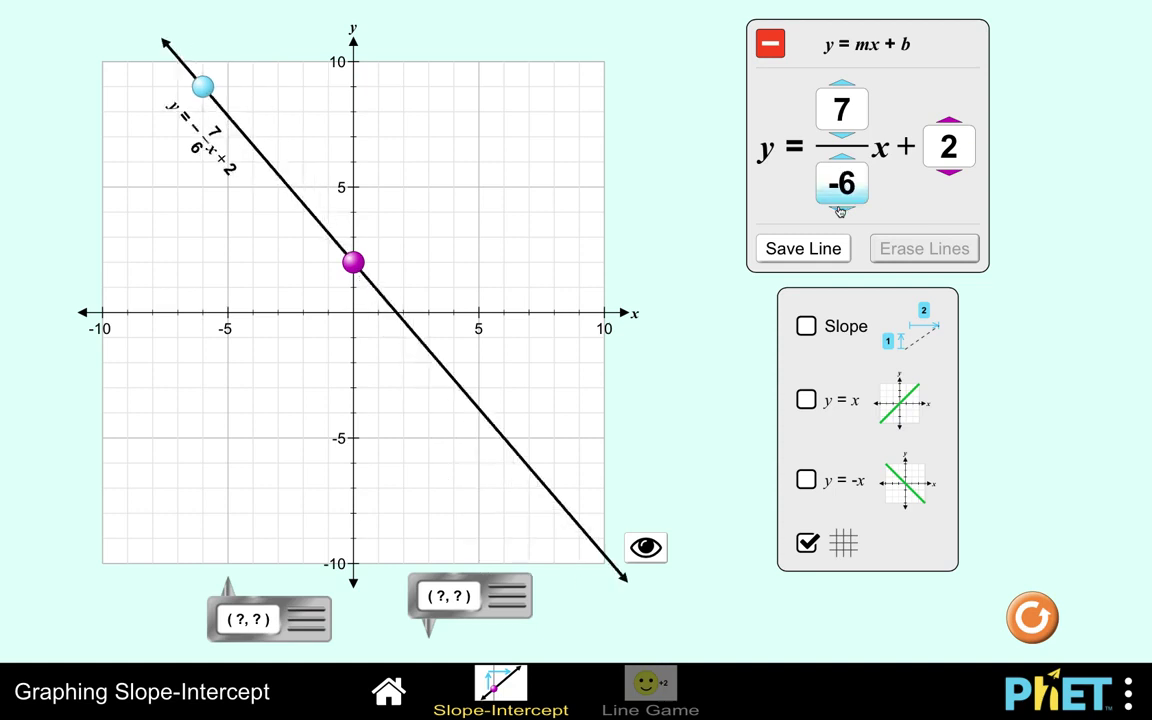
- Set the slope's denominator to -7, and reposition the slope point on the graph to give a slope of 3/3
{"action": "left_click", "coordinate": [841, 212]}
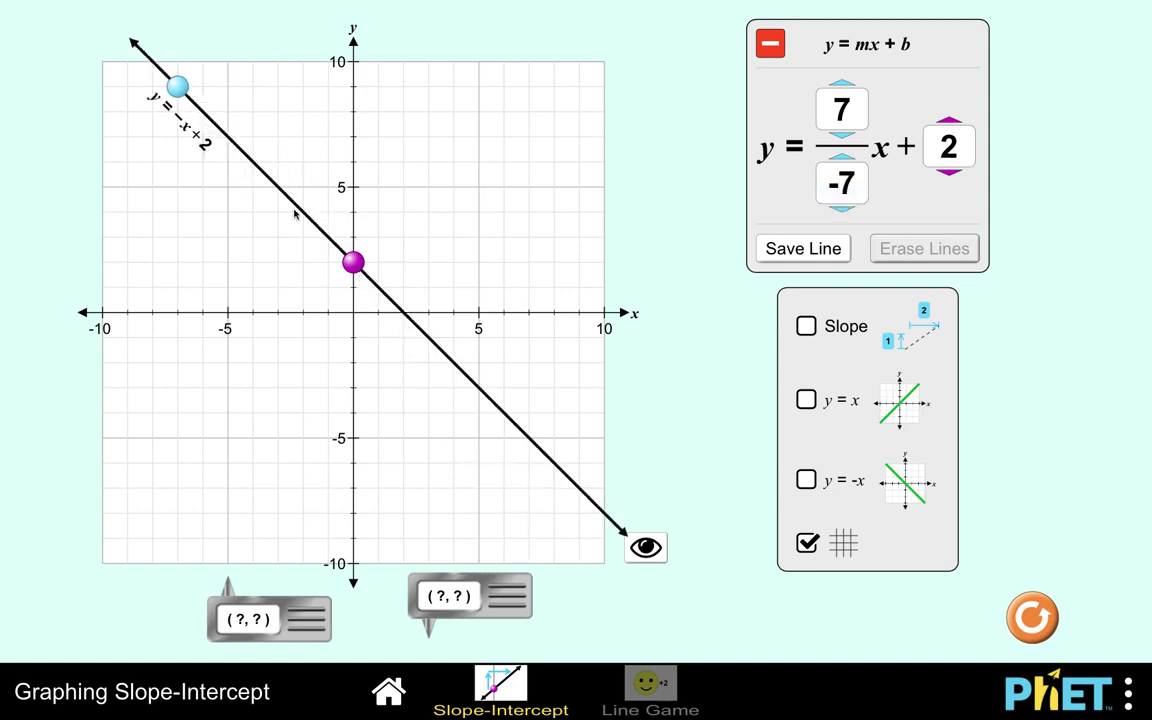
{"action": "left_click_drag", "start_coordinate": [177, 87], "coordinate": [314, 151]}
{"action": "left_click_drag", "start_coordinate": [397, 177], "coordinate": [378, 212]}
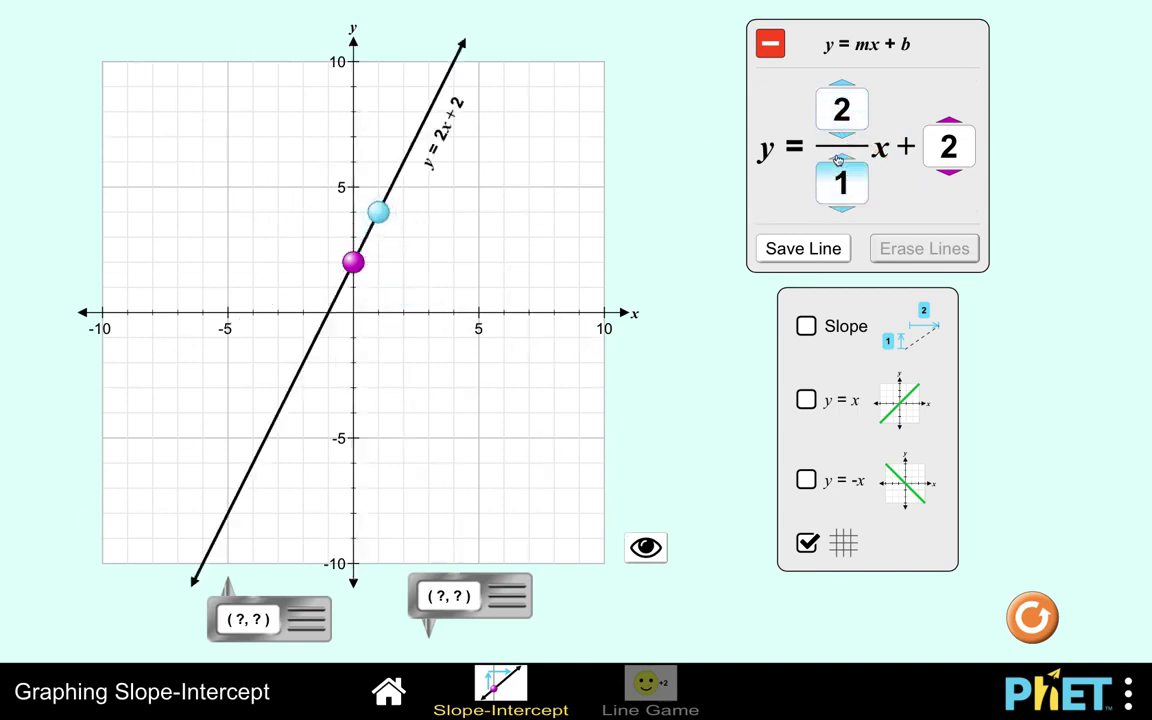
{"action": "left_click_drag", "start_coordinate": [378, 212], "coordinate": [428, 187]}
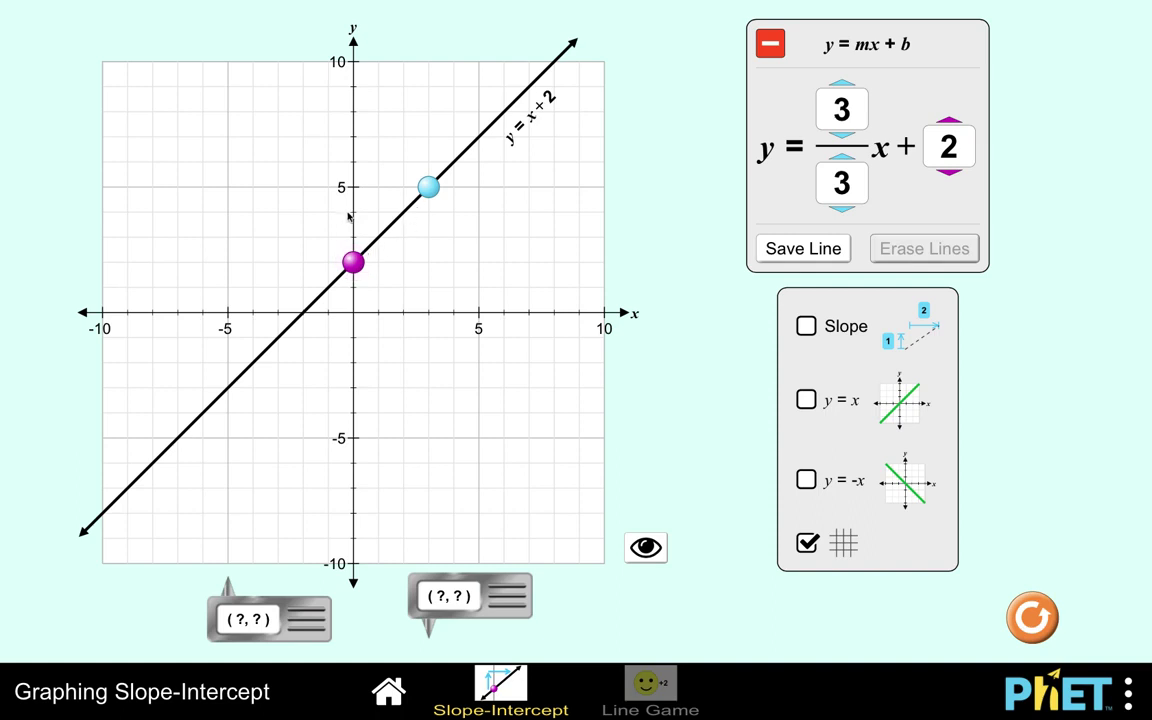
- Show the slope's rise and run on the graph, and raise the slope point to give a slope of 5/3
{"action": "left_click", "coordinate": [806, 326]}
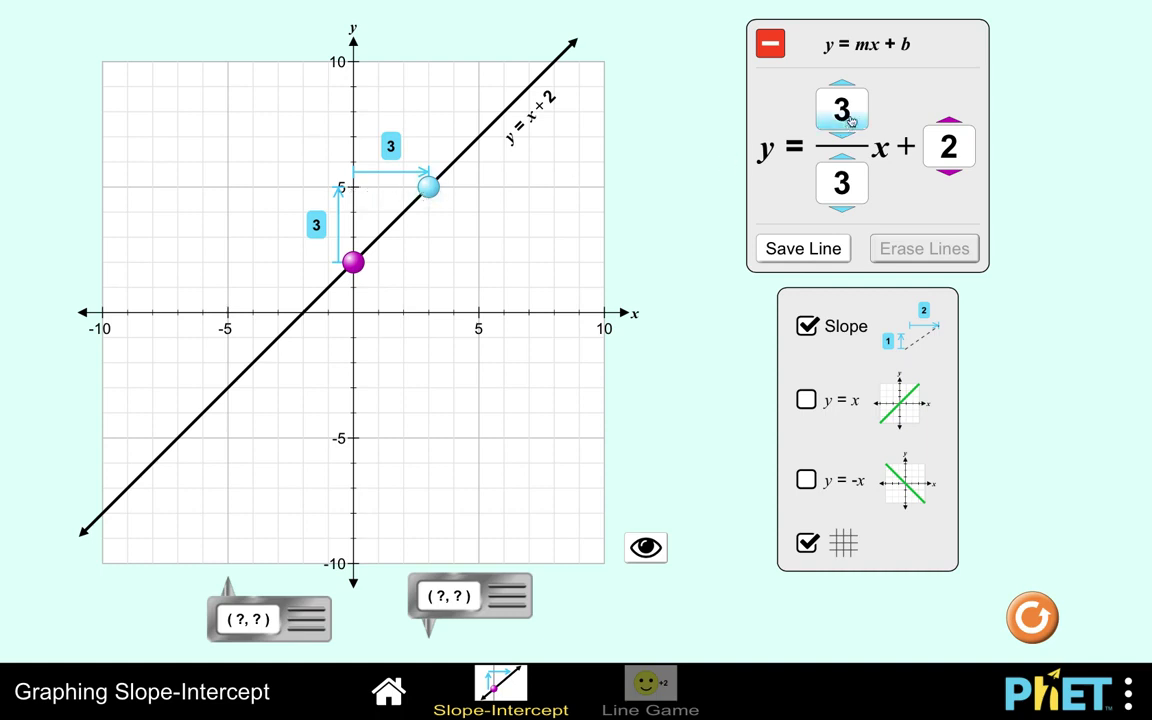
{"action": "left_click_drag", "start_coordinate": [429, 185], "coordinate": [429, 134]}
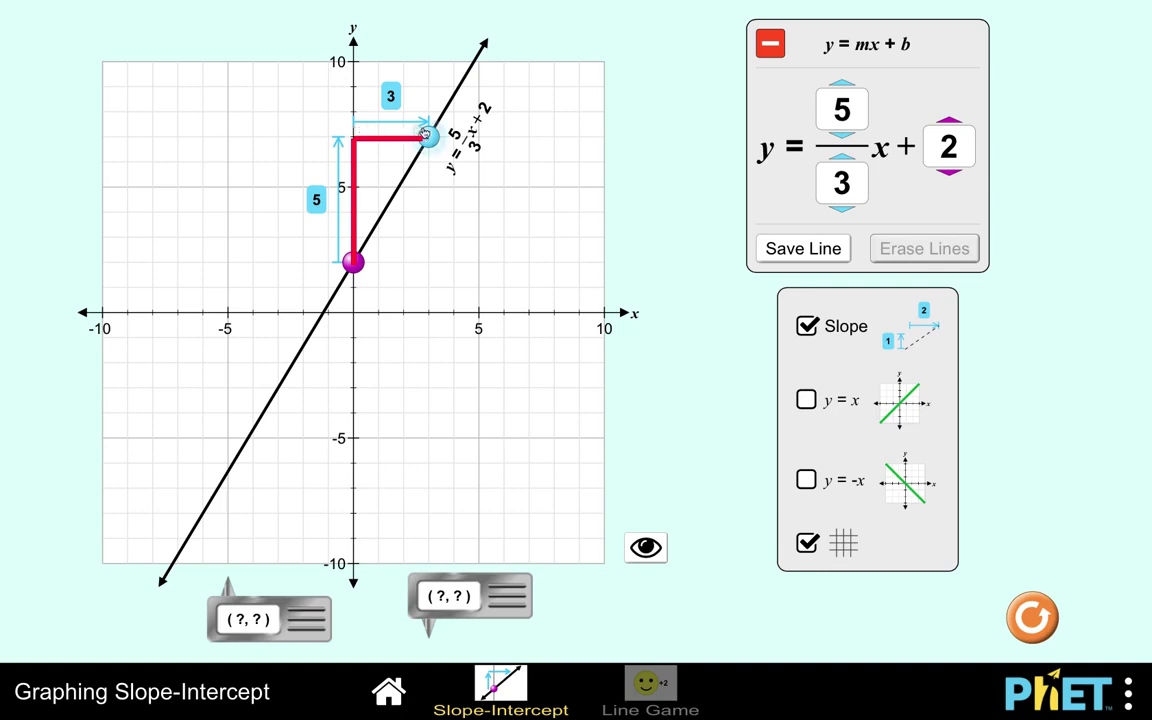
- Move the y-intercept point along the y-axis to -5 and back up to -2 to shift the line
{"action": "left_click_drag", "start_coordinate": [353, 262], "coordinate": [355, 435]}
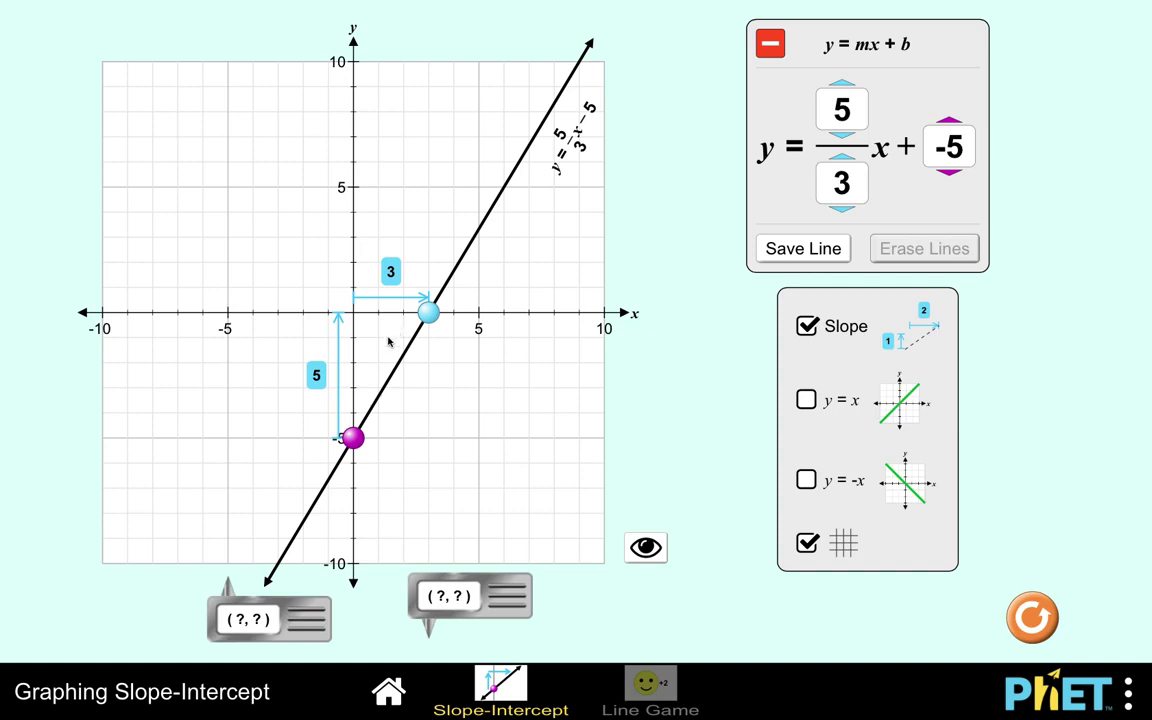
{"action": "right_click", "coordinate": [357, 435]}
{"action": "left_click_drag", "start_coordinate": [352, 437], "coordinate": [356, 360]}
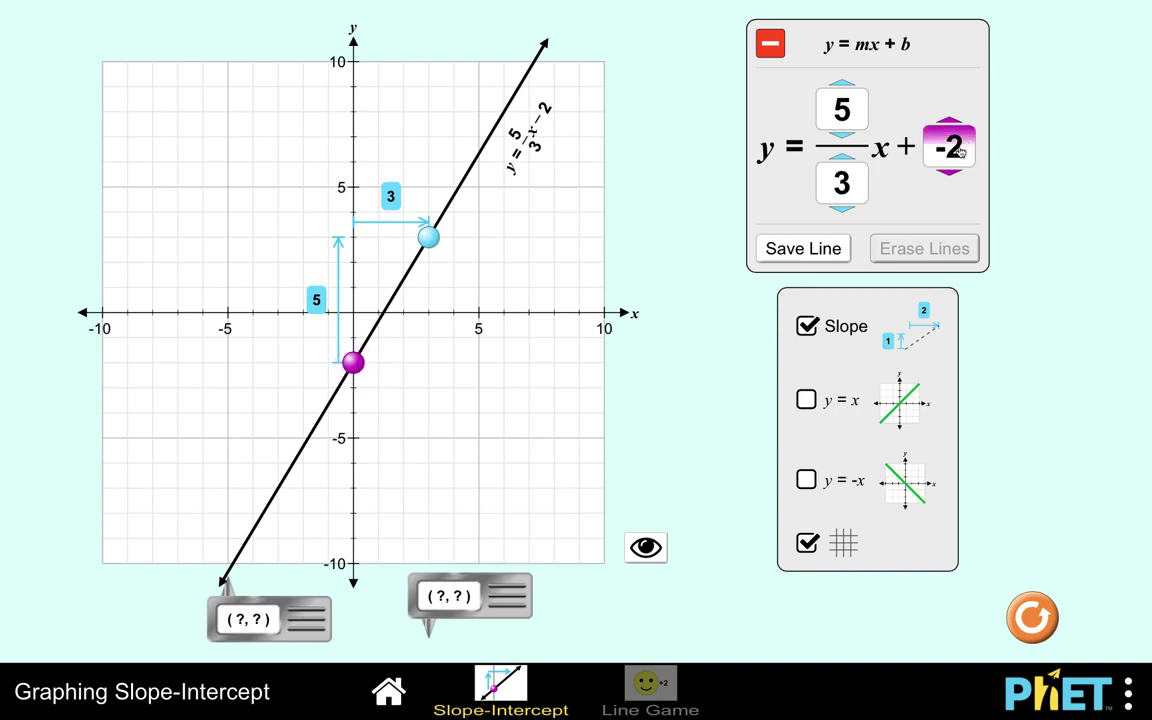
{"action": "left_click_drag", "start_coordinate": [353, 362], "coordinate": [372, 398]}
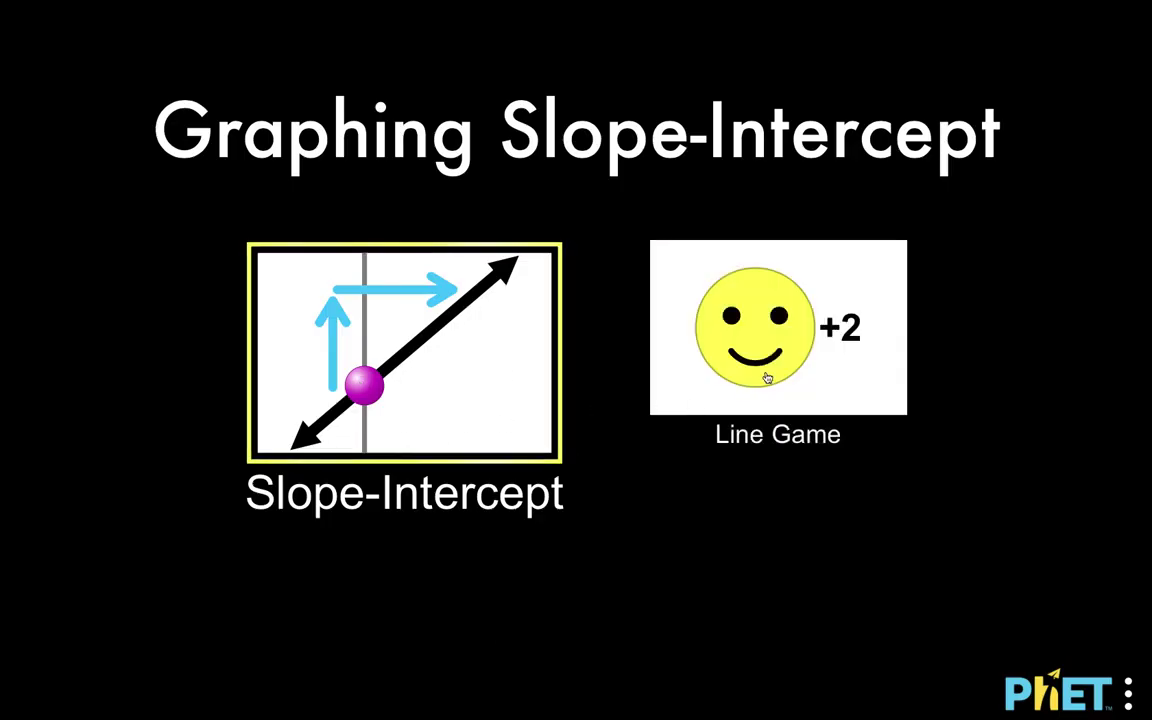
- Open the Line Game and start Level 1
{"action": "left_click", "coordinate": [800, 350]}
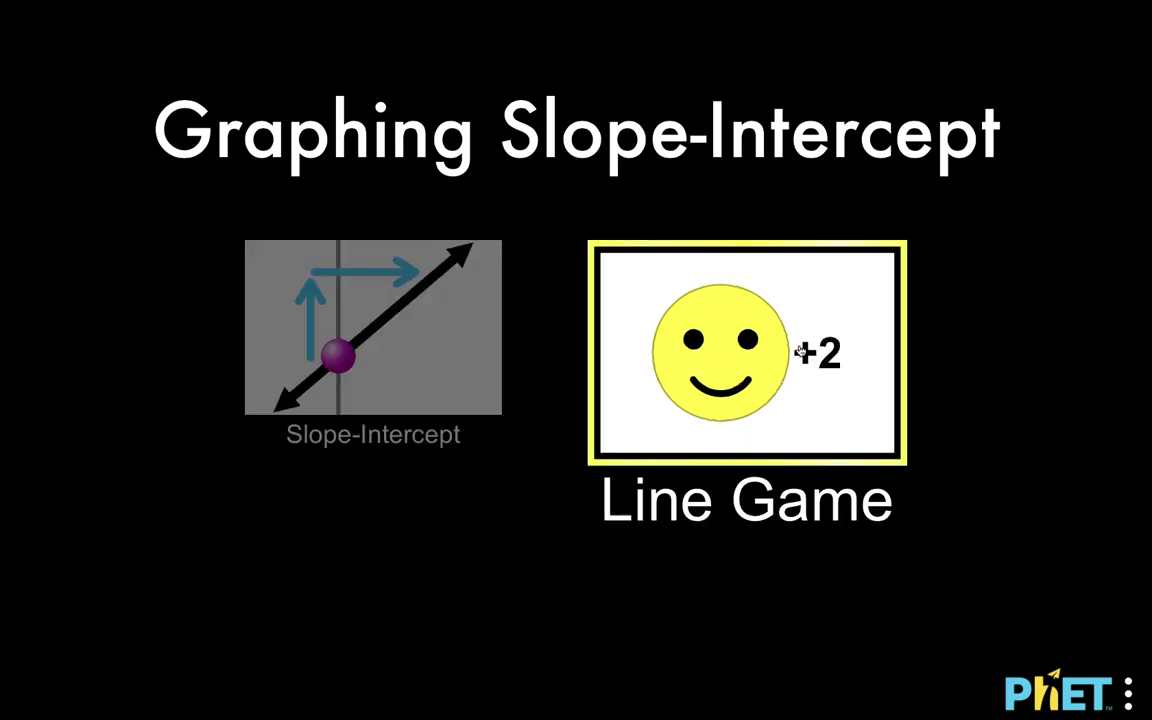
{"action": "left_click", "coordinate": [800, 350]}
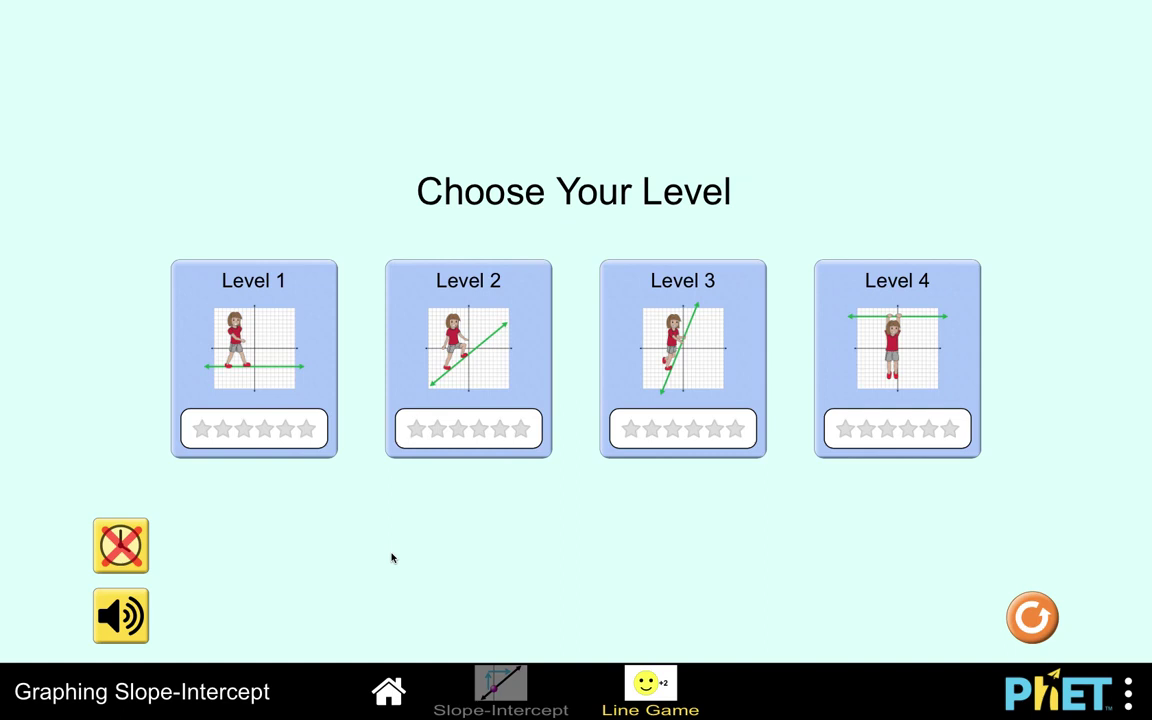
{"action": "left_click", "coordinate": [263, 399]}
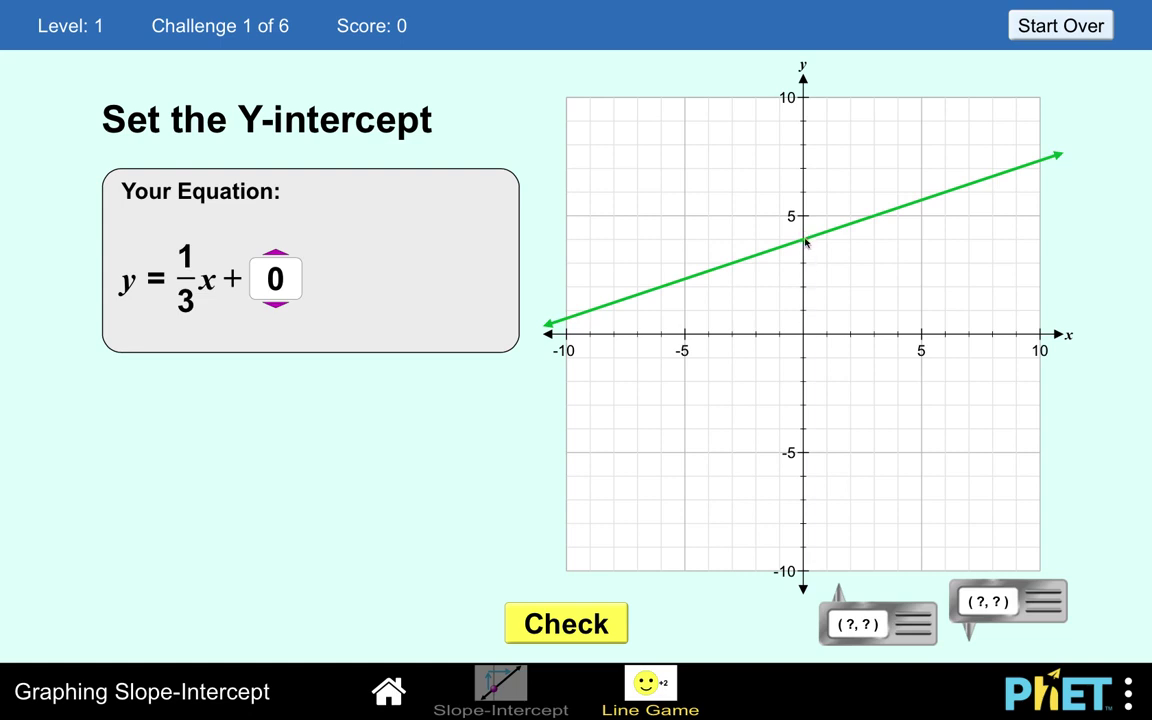
- Answer challenges 1 and 2 with y-intercepts of 4 and -3, checking each answer and advancing to challenge 3
{"action": "left_click", "coordinate": [276, 258]}
{"action": "left_click", "coordinate": [276, 258]}
{"action": "left_click", "coordinate": [276, 258]}
{"action": "left_click", "coordinate": [276, 258]}
{"action": "left_click", "coordinate": [577, 628]}
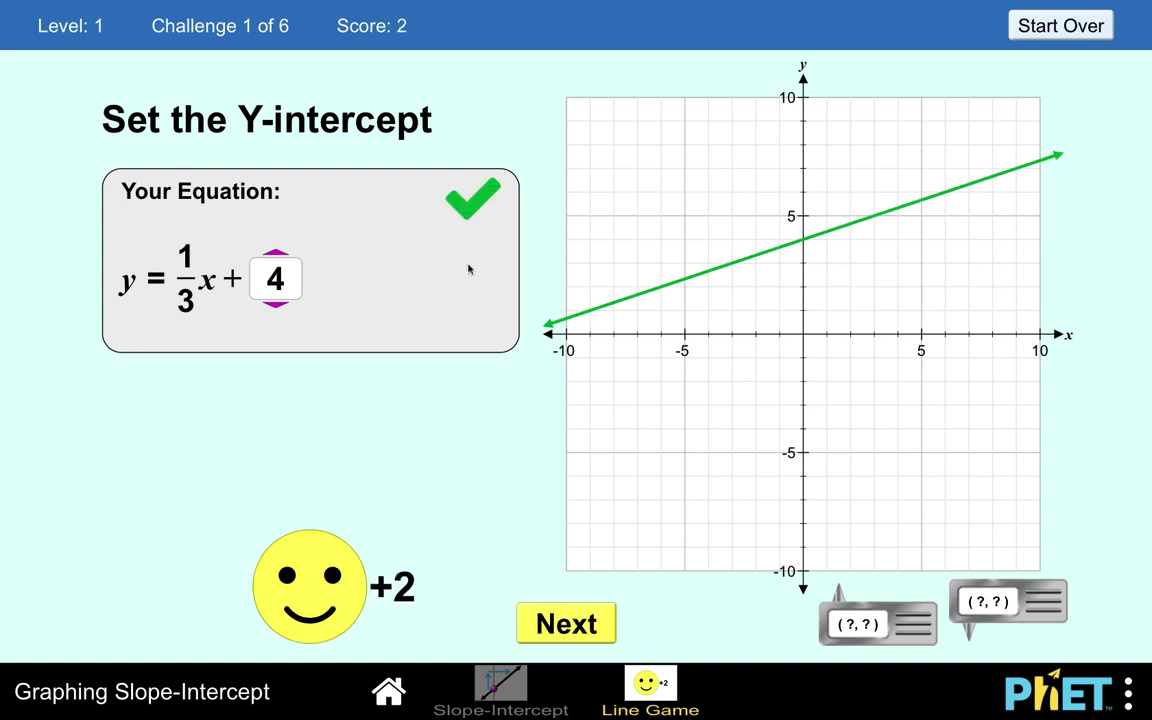
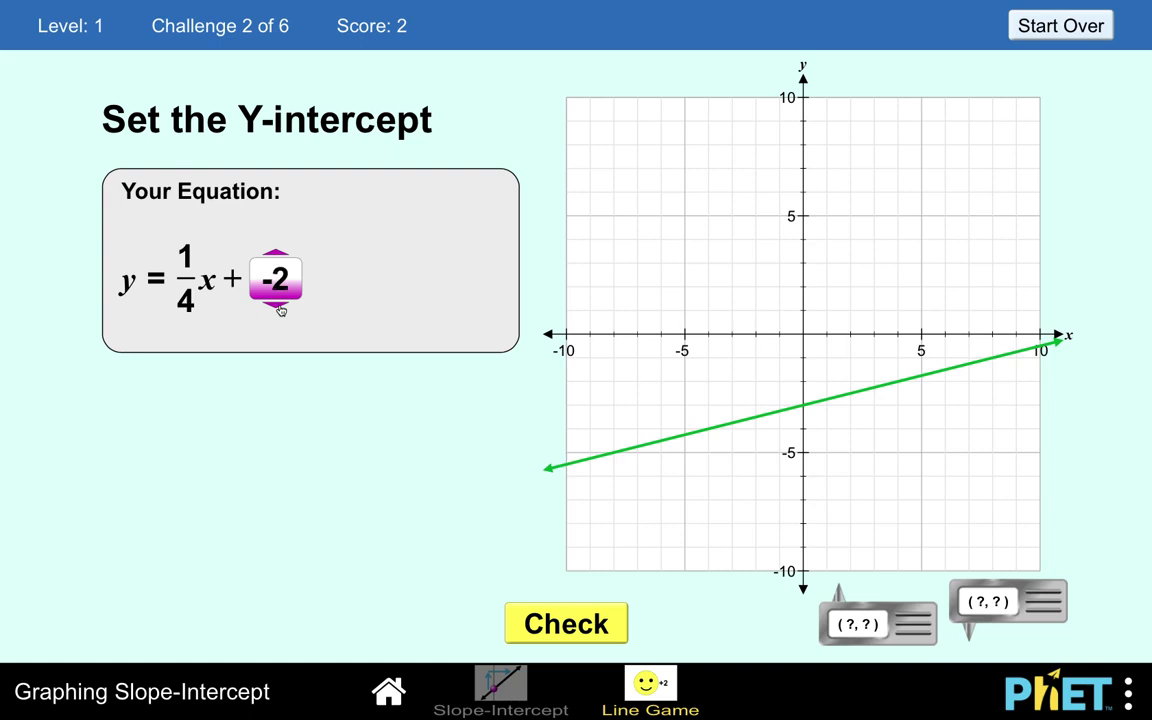
{"action": "left_click", "coordinate": [566, 624]}
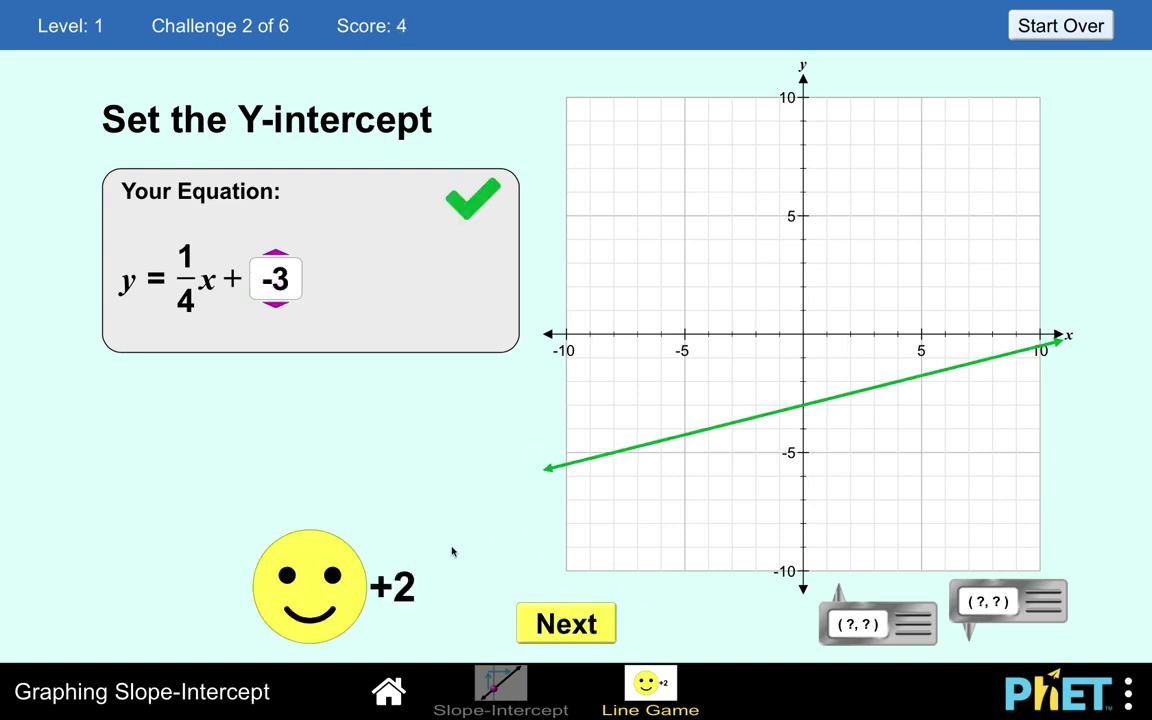
{"action": "left_click", "coordinate": [593, 621]}
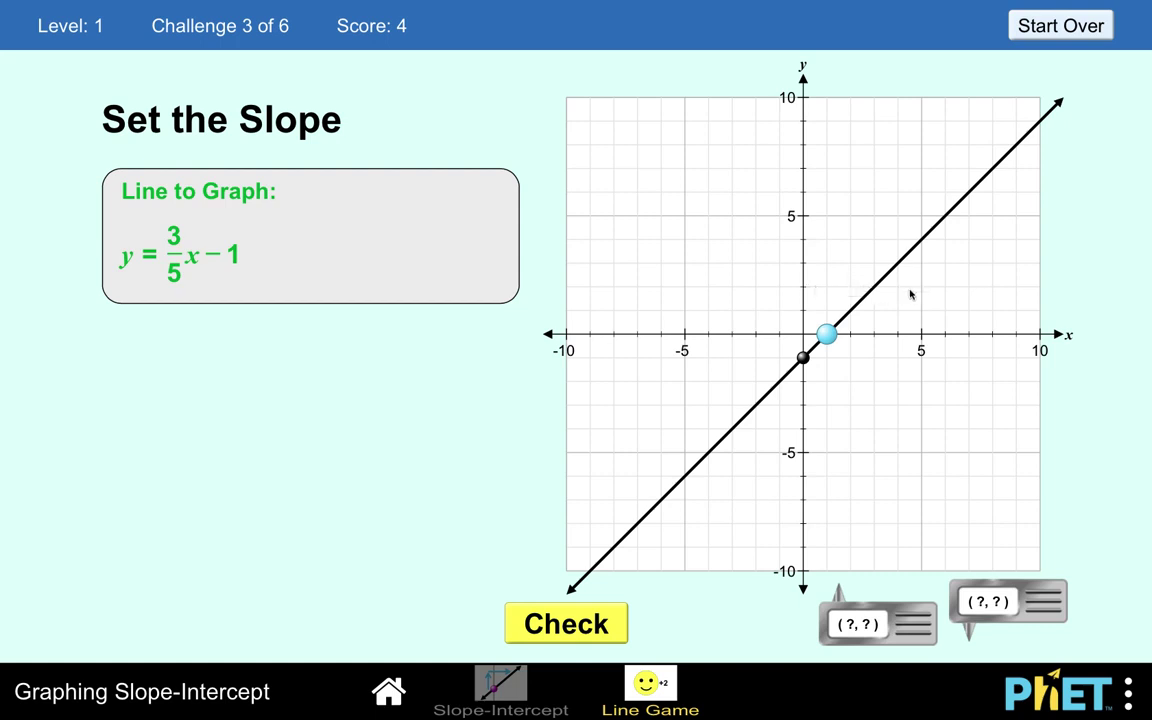
- Move the slope point to (5, 2) to graph y = 3/5x - 1, check the line and advance to challenge 4
{"action": "left_click_drag", "start_coordinate": [826, 334], "coordinate": [920, 288]}
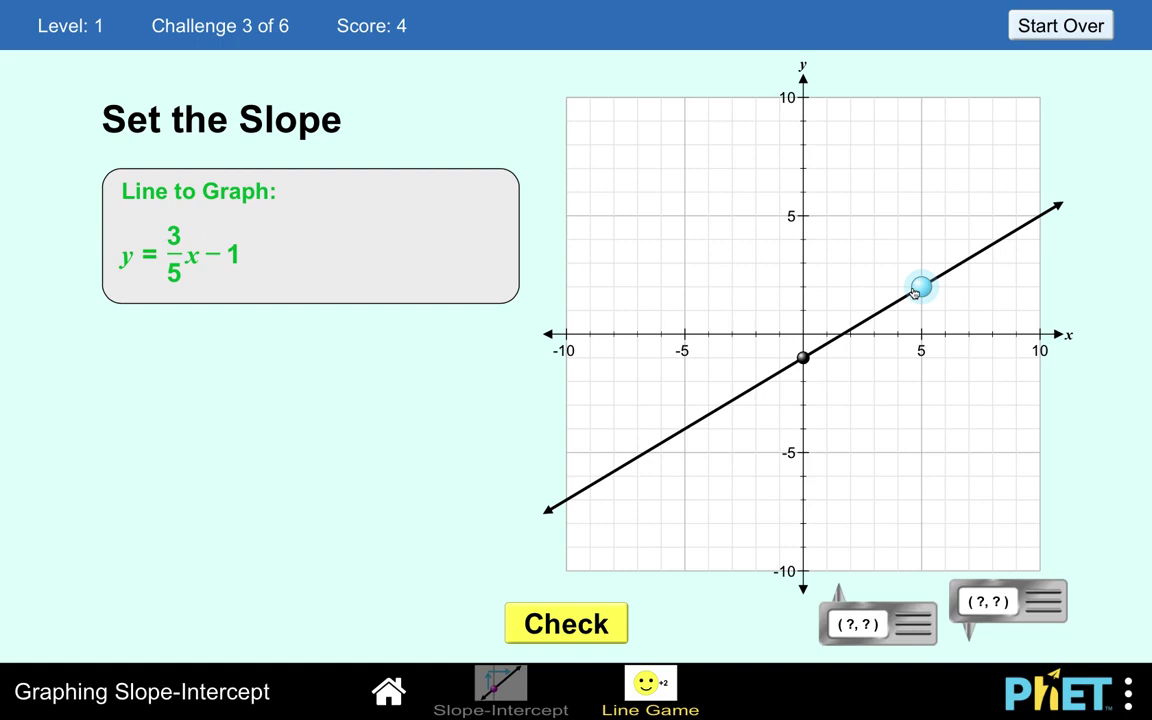
{"action": "left_click", "coordinate": [570, 632]}
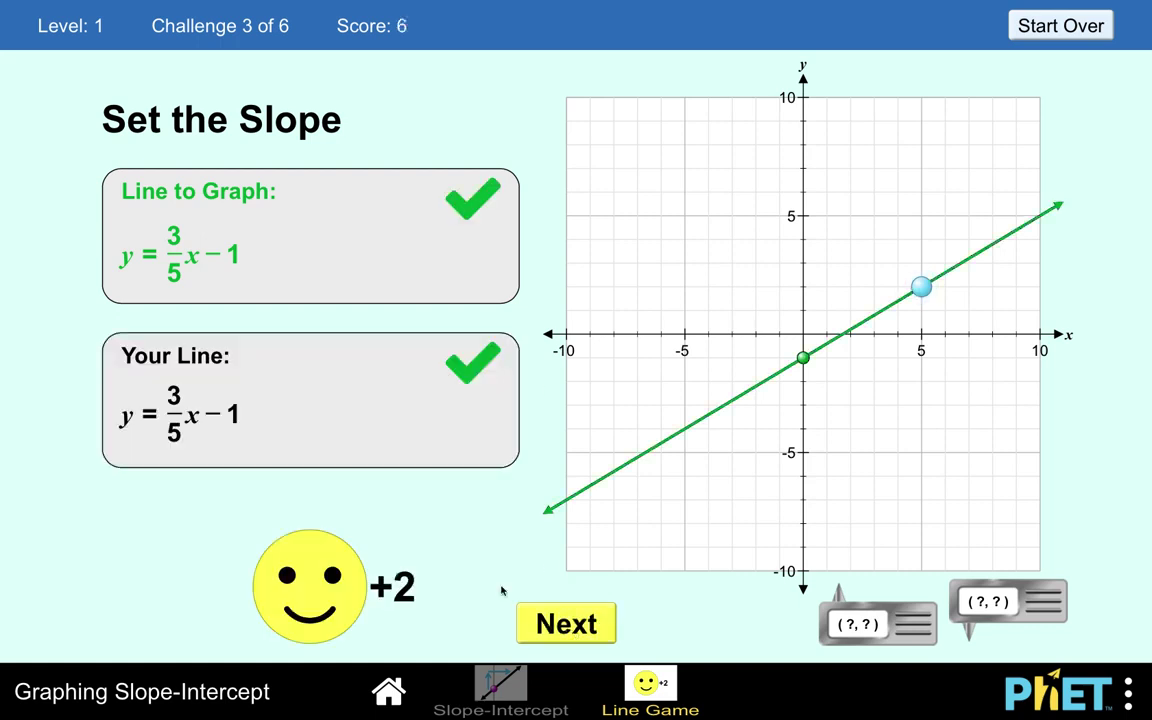
{"action": "left_click", "coordinate": [561, 636]}
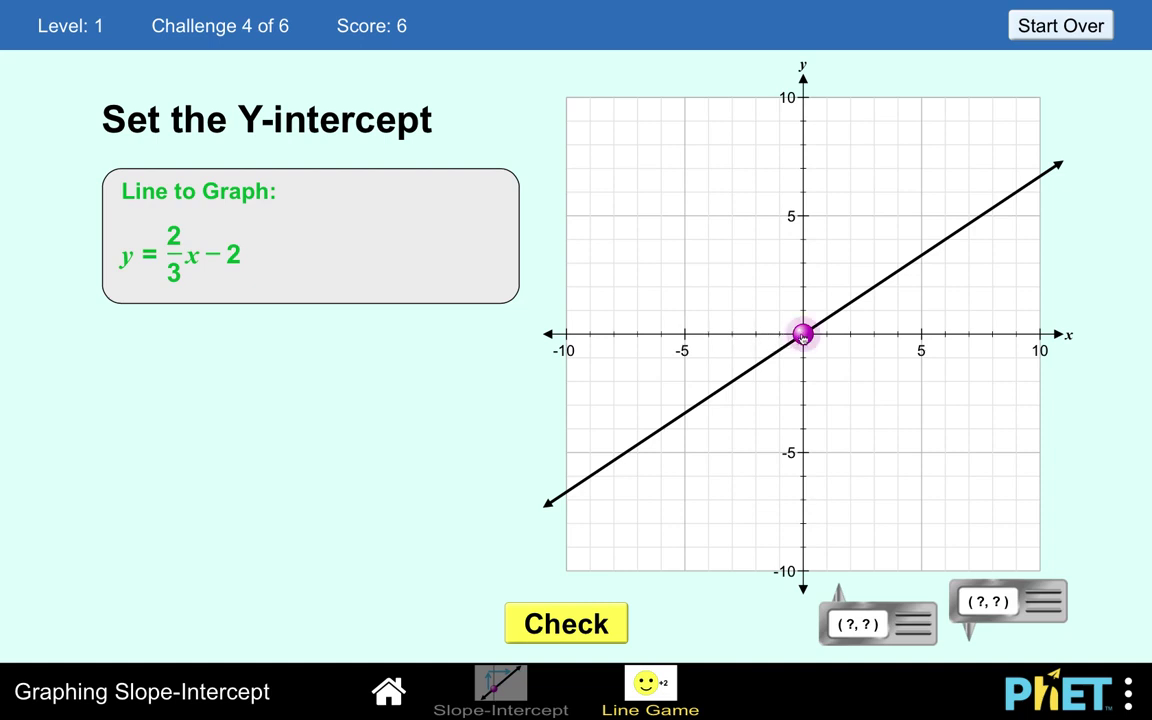
- Move the y-intercept point to -2 to graph y = 2/3x - 2, check the line and advance to challenge 5
{"action": "left_click_drag", "start_coordinate": [803, 337], "coordinate": [803, 383]}
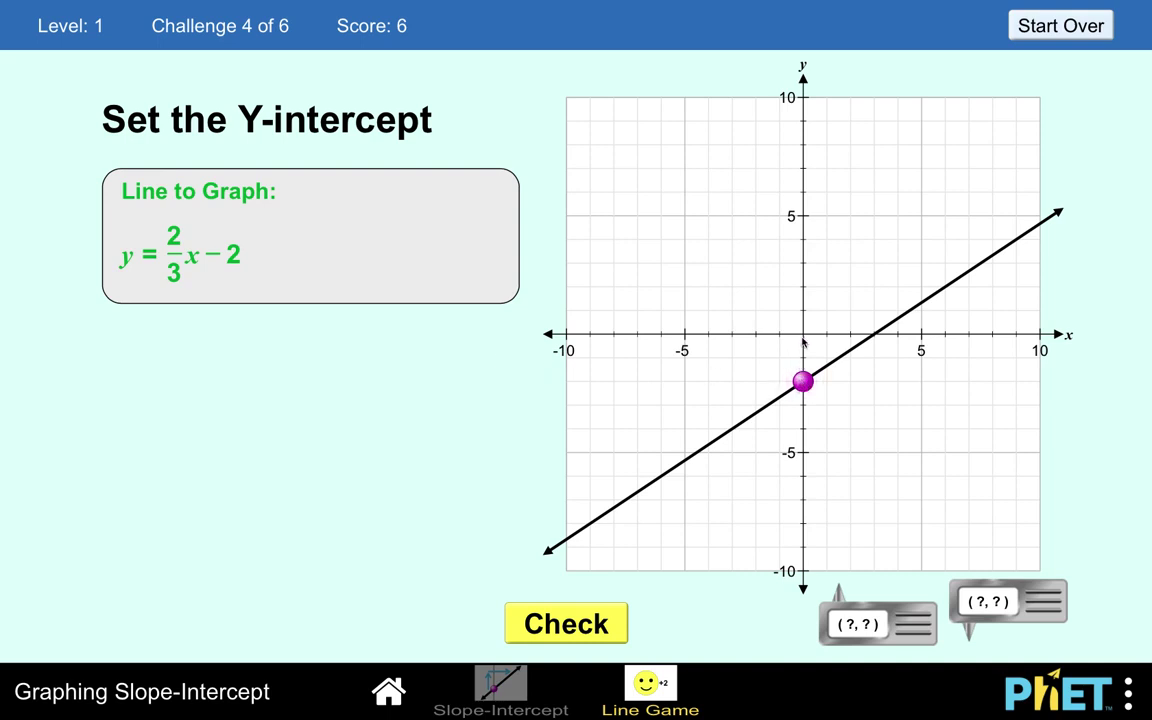
{"action": "left_click", "coordinate": [561, 624]}
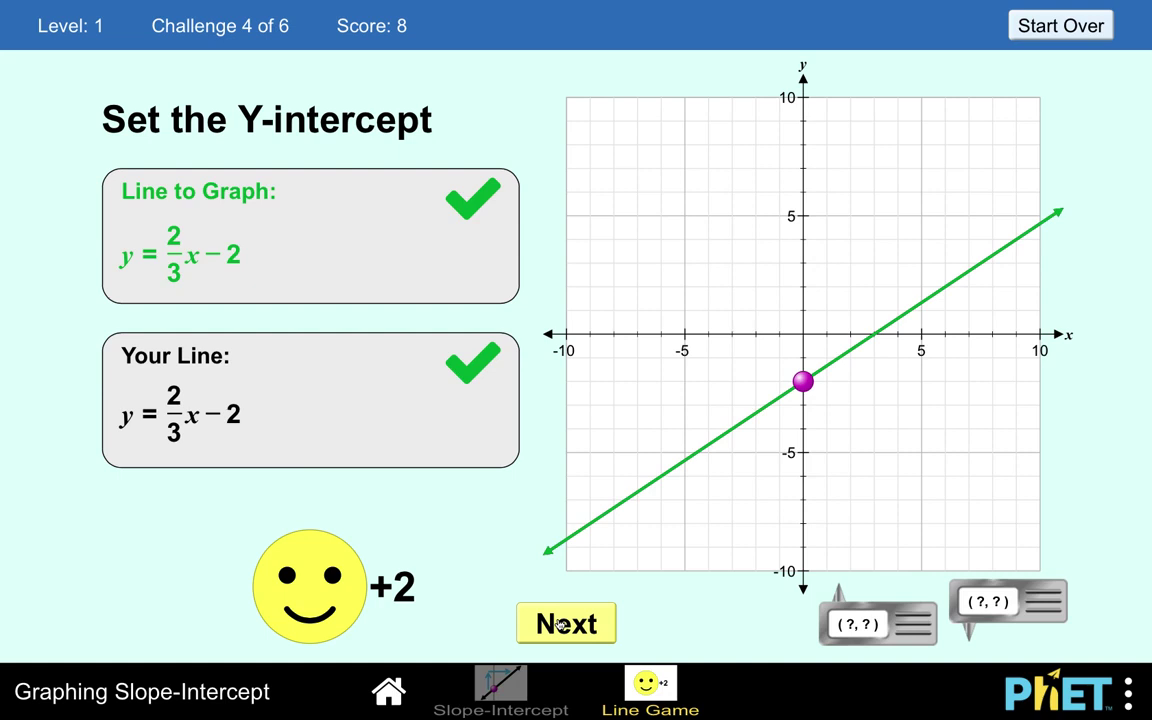
{"action": "left_click", "coordinate": [561, 624]}
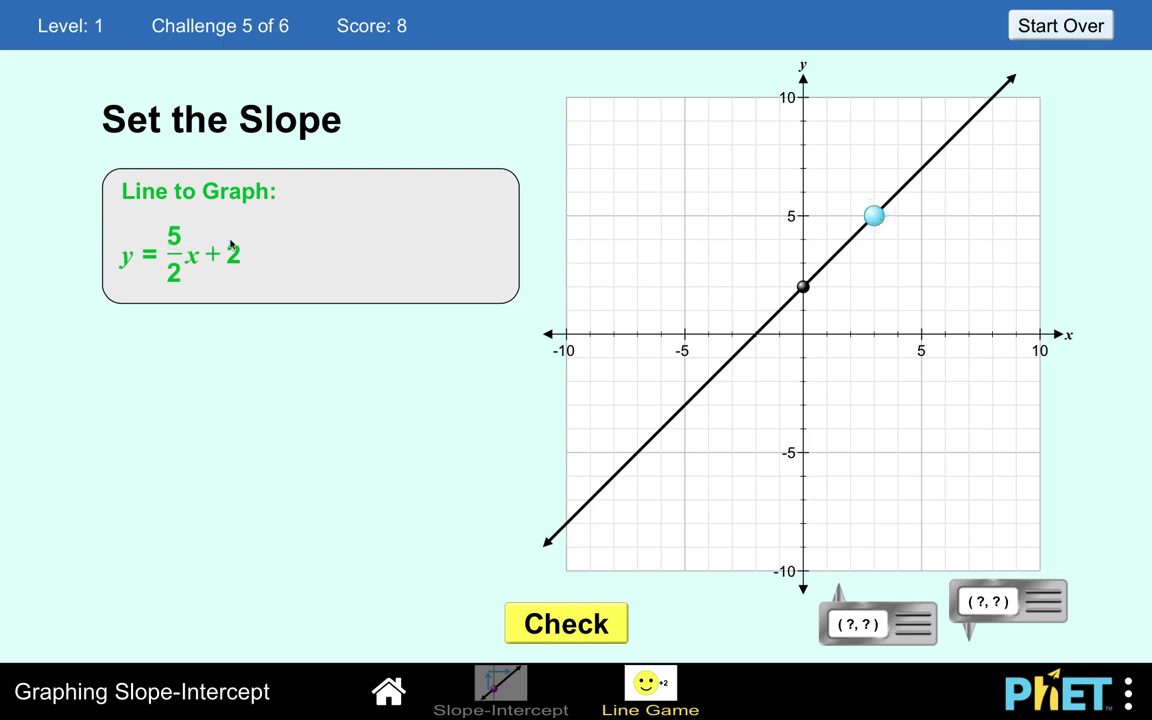
- Move the slope point to (2, 7) to graph y = 5/2x + 2, check the line and advance to challenge 6
{"action": "left_click_drag", "start_coordinate": [866, 221], "coordinate": [808, 272]}
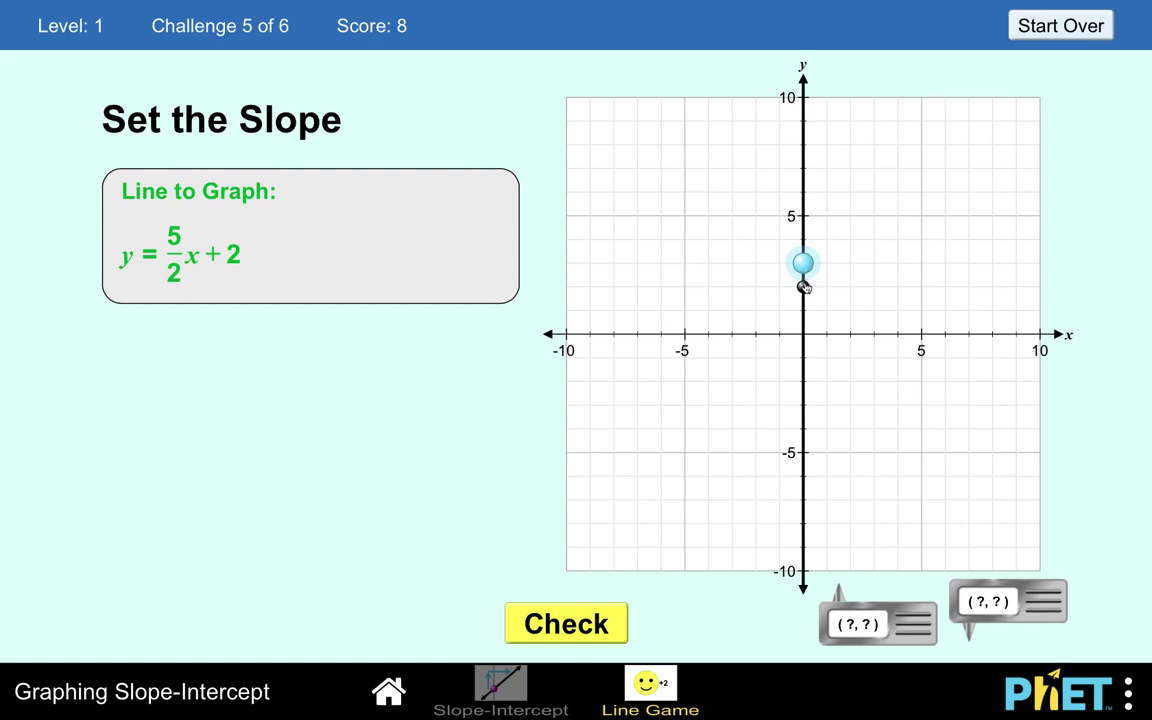
{"action": "left_click_drag", "start_coordinate": [805, 270], "coordinate": [806, 186]}
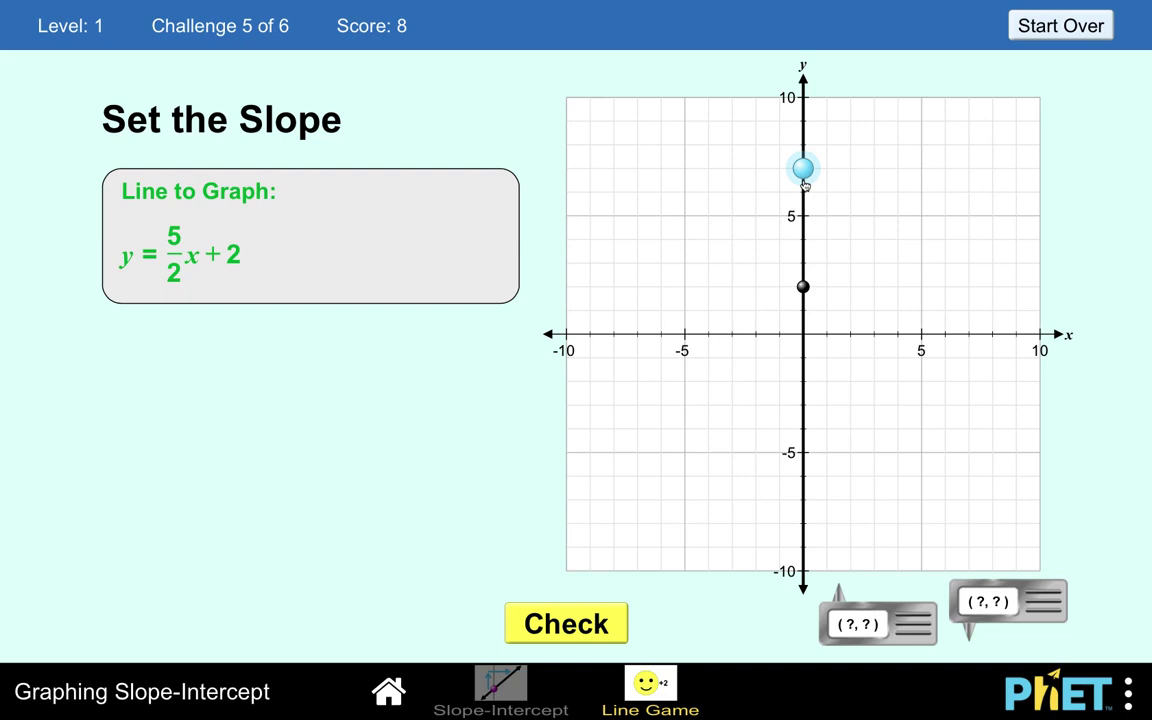
{"action": "left_click_drag", "start_coordinate": [805, 186], "coordinate": [837, 186]}
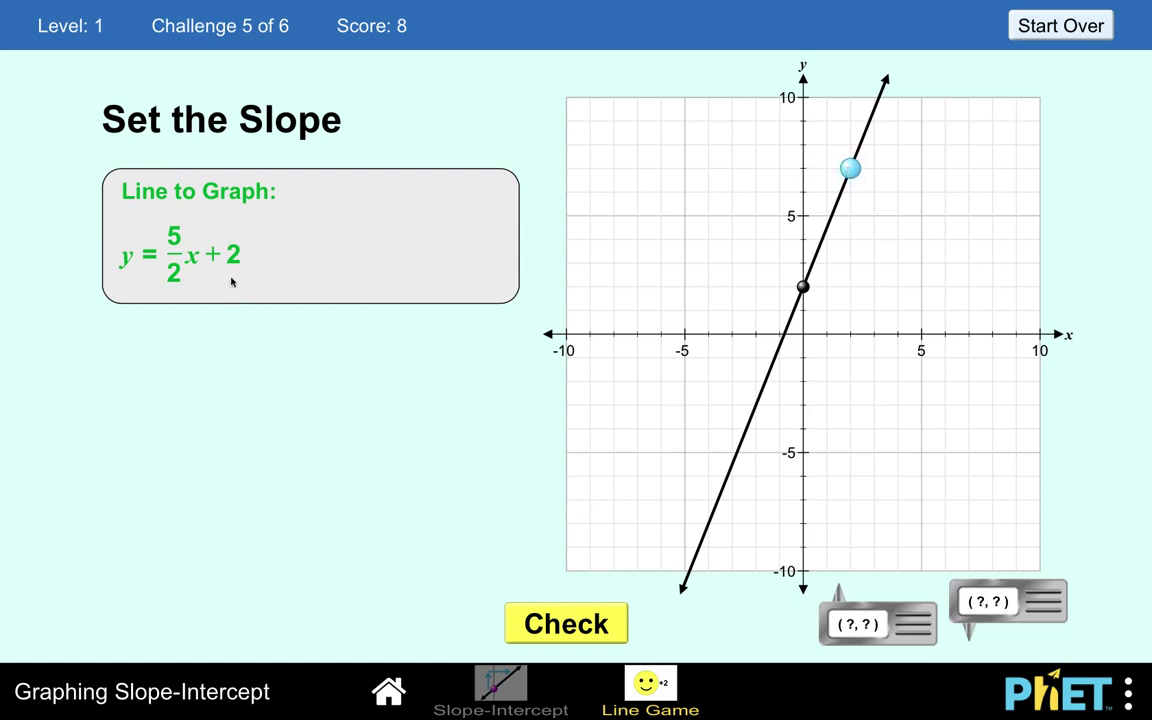
{"action": "left_click", "coordinate": [576, 630]}
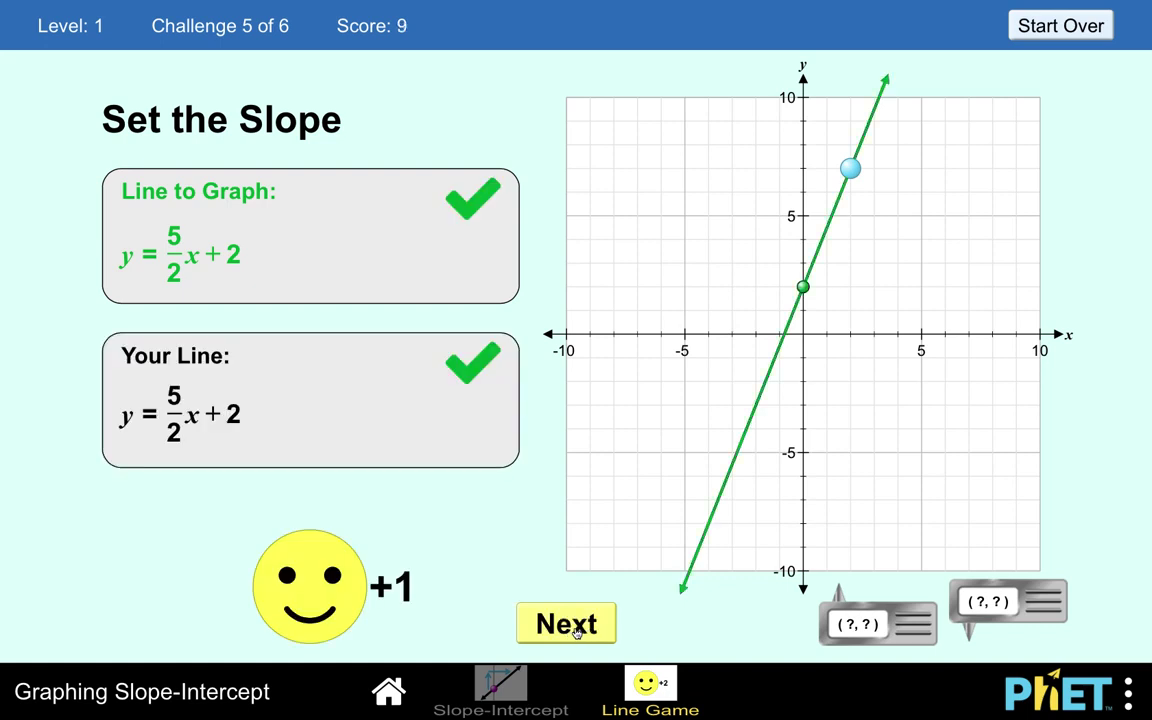
{"action": "left_click", "coordinate": [576, 630]}
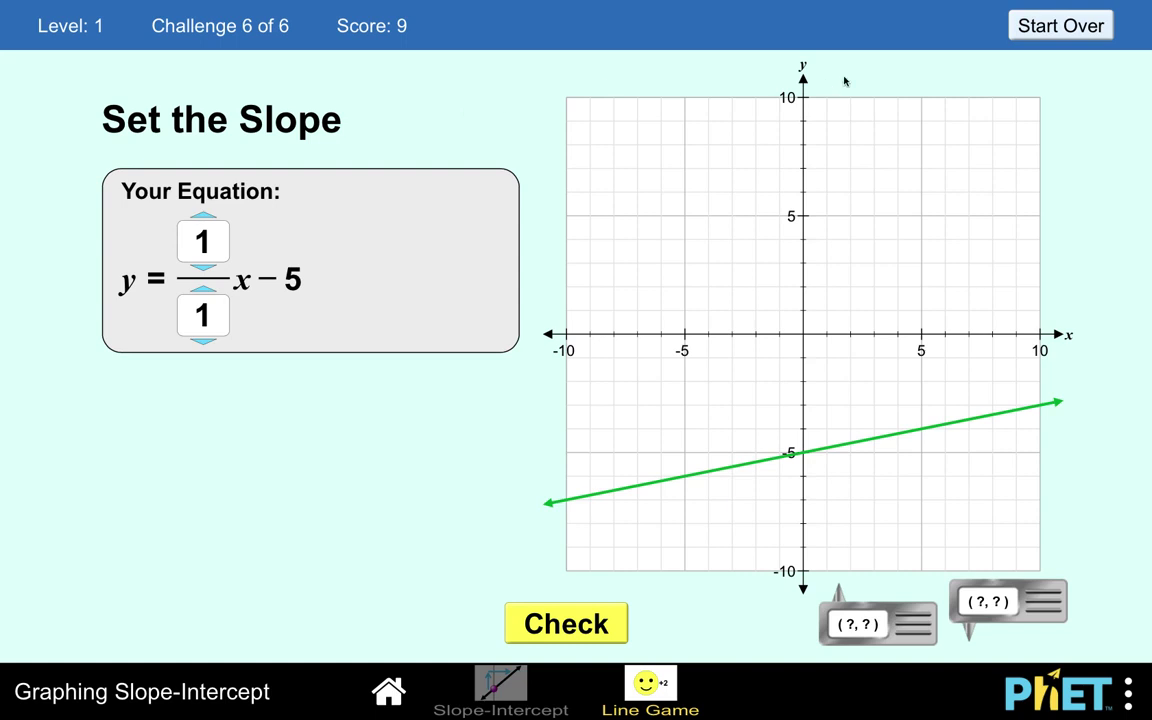
- Leave Level 1 for the level selection and start Level 2
{"action": "left_click", "coordinate": [1020, 28]}
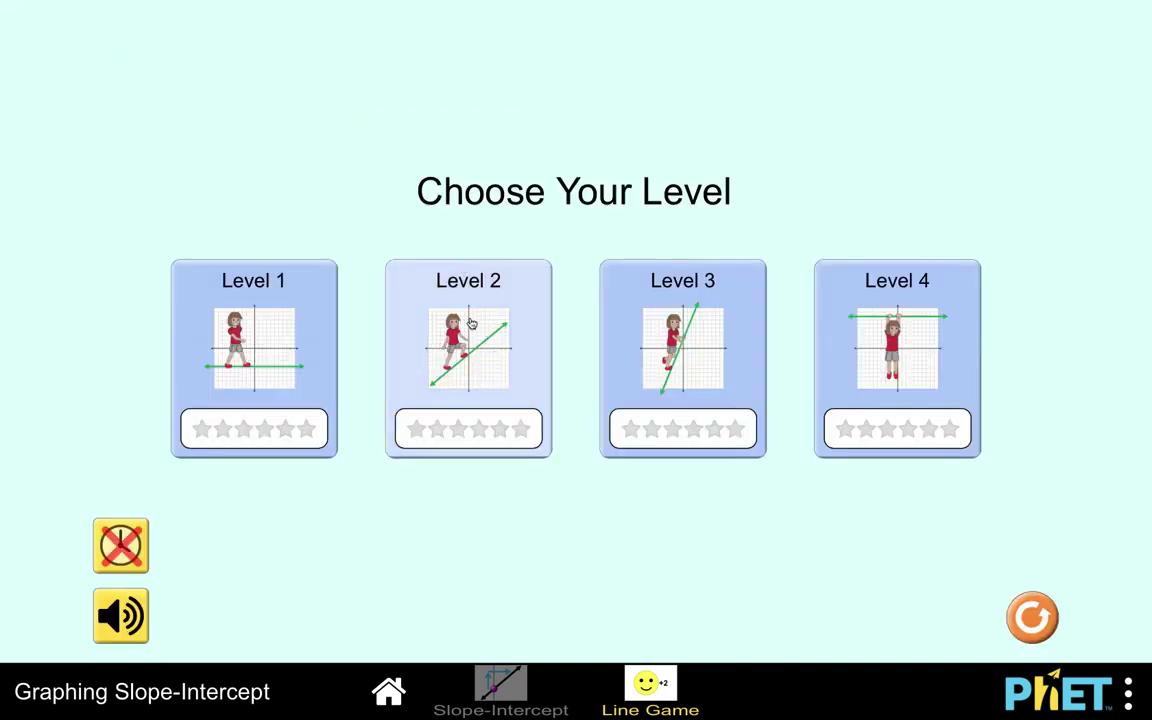
{"action": "left_click", "coordinate": [460, 392]}
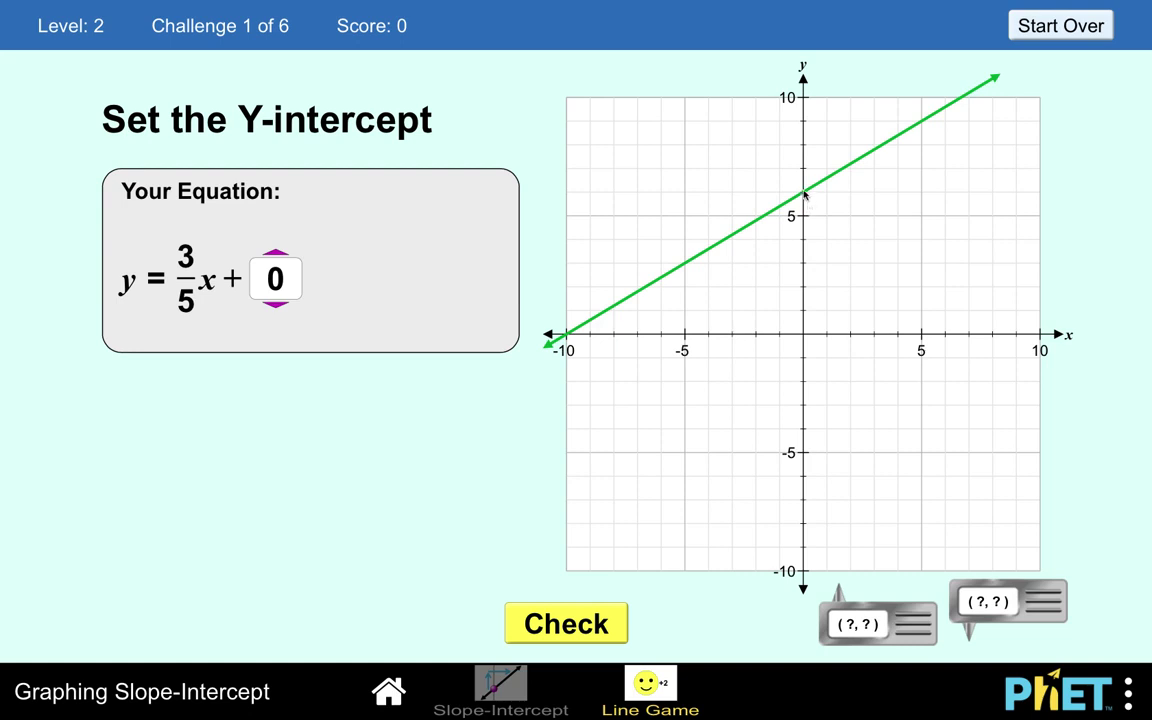
- Set the y-intercept to 6 in Level 2's first challenge, check the equation and advance to challenge 2
{"action": "left_click", "coordinate": [271, 256]}
{"action": "left_click", "coordinate": [271, 256]}
{"action": "left_click", "coordinate": [270, 256]}
{"action": "left_click", "coordinate": [270, 256]}
{"action": "left_click", "coordinate": [270, 256]}
{"action": "left_click", "coordinate": [270, 256]}
{"action": "left_click", "coordinate": [587, 618]}
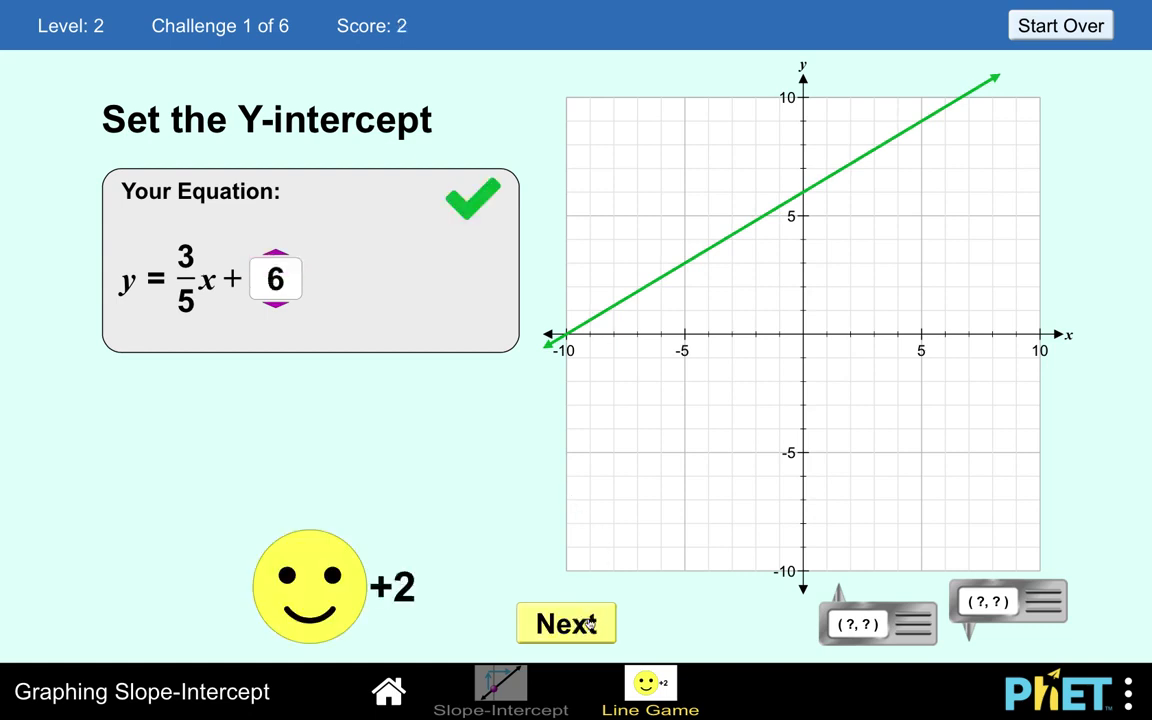
{"action": "left_click", "coordinate": [590, 624]}
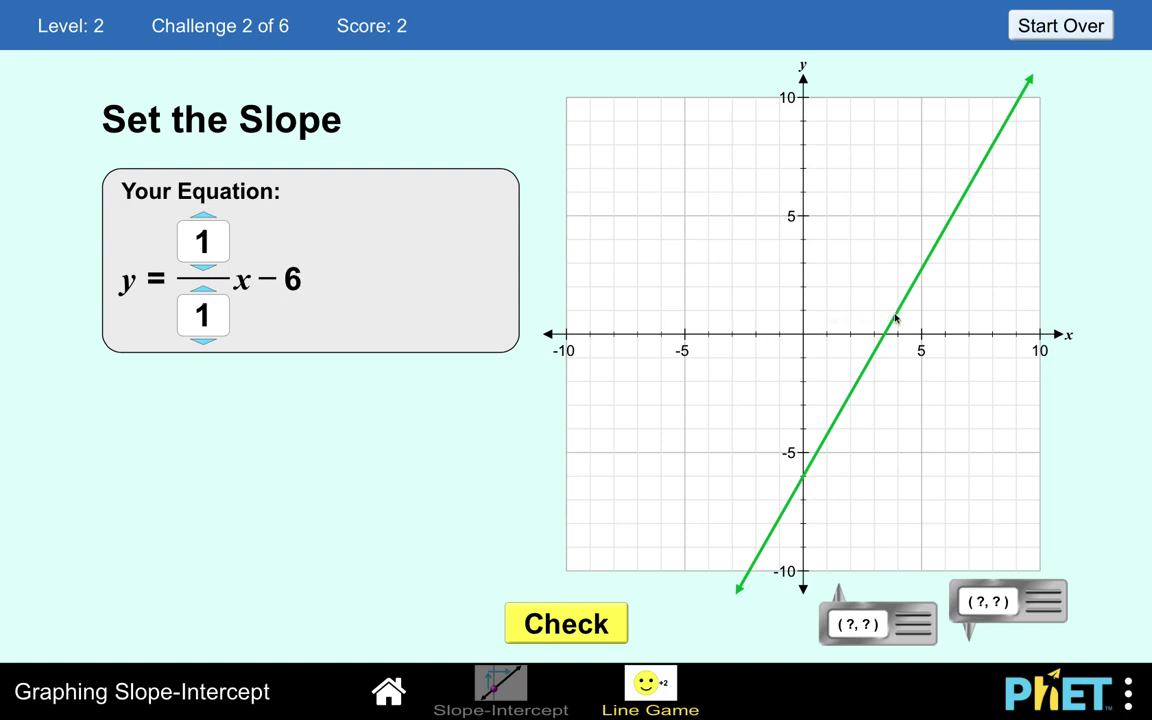
- Set the slope to 7/4 in the equation, check it and advance to challenge 3
{"action": "left_click", "coordinate": [205, 216]}
{"action": "left_click", "coordinate": [205, 216]}
{"action": "left_click", "coordinate": [205, 216]}
{"action": "left_click", "coordinate": [205, 216]}
{"action": "left_click", "coordinate": [205, 216]}
{"action": "left_click", "coordinate": [205, 216]}
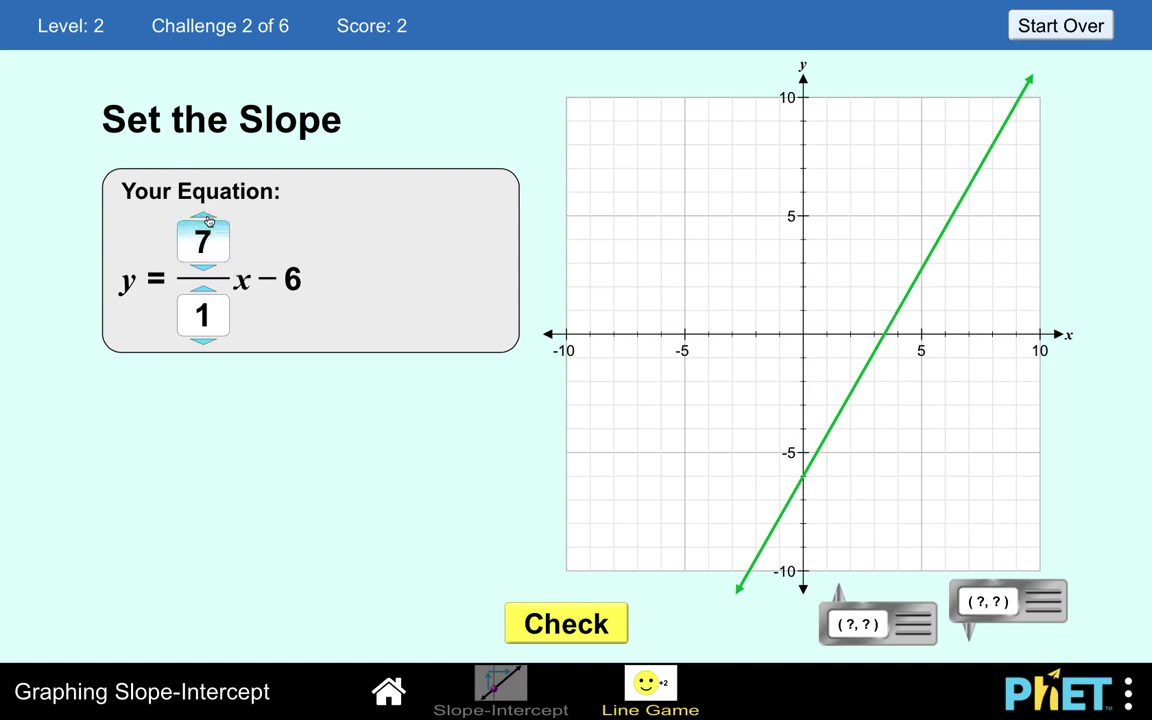
{"action": "left_click", "coordinate": [203, 290]}
{"action": "left_click", "coordinate": [203, 290]}
{"action": "left_click", "coordinate": [203, 290]}
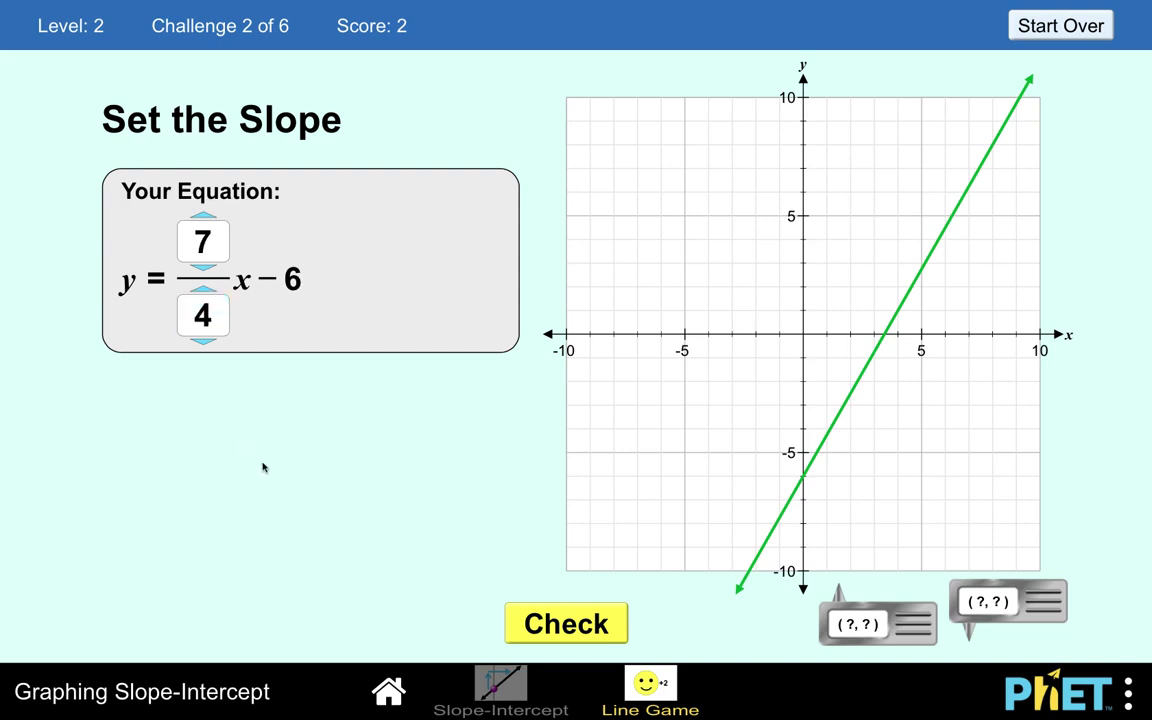
{"action": "left_click", "coordinate": [554, 633]}
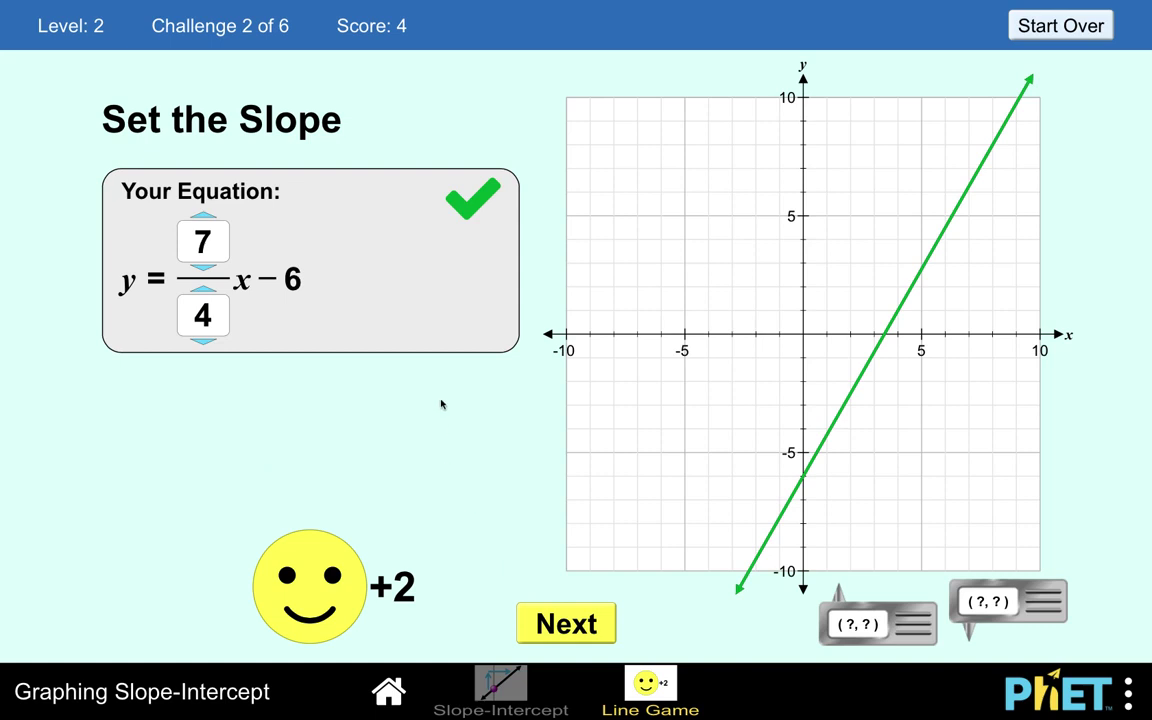
{"action": "left_click", "coordinate": [576, 628]}
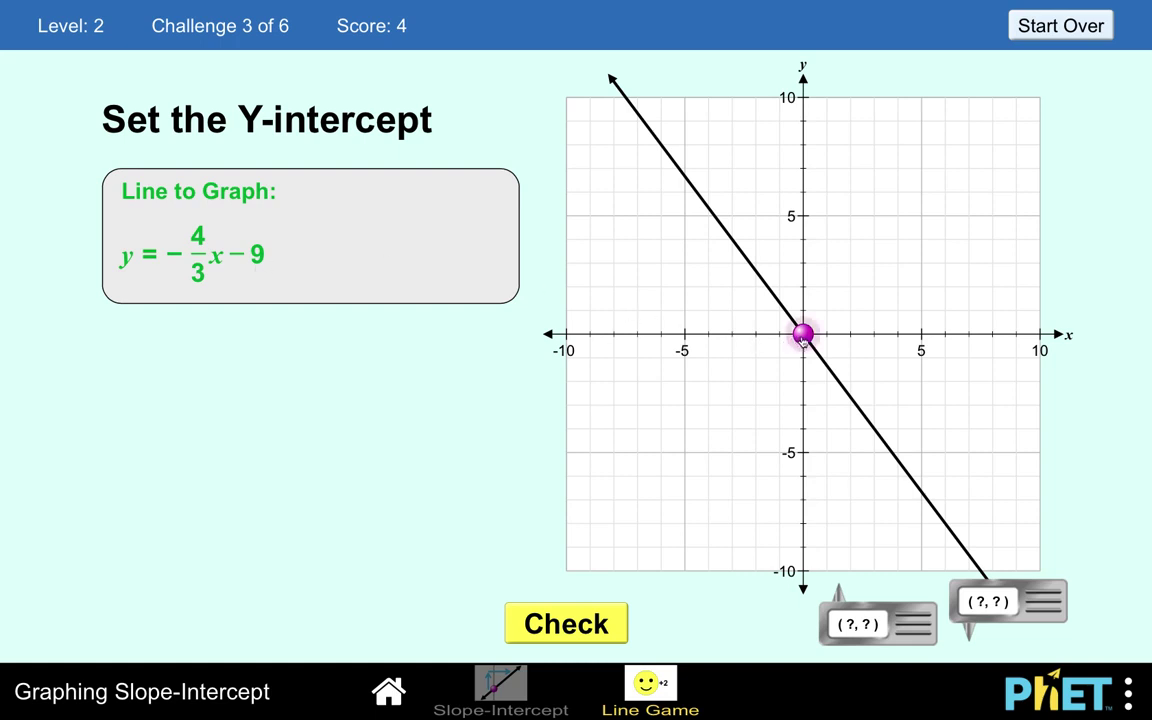
- Set the line's y-intercept to -9 to graph y = -4/3x - 9, check it and advance to challenge 4
{"action": "left_click_drag", "start_coordinate": [803, 339], "coordinate": [812, 548]}
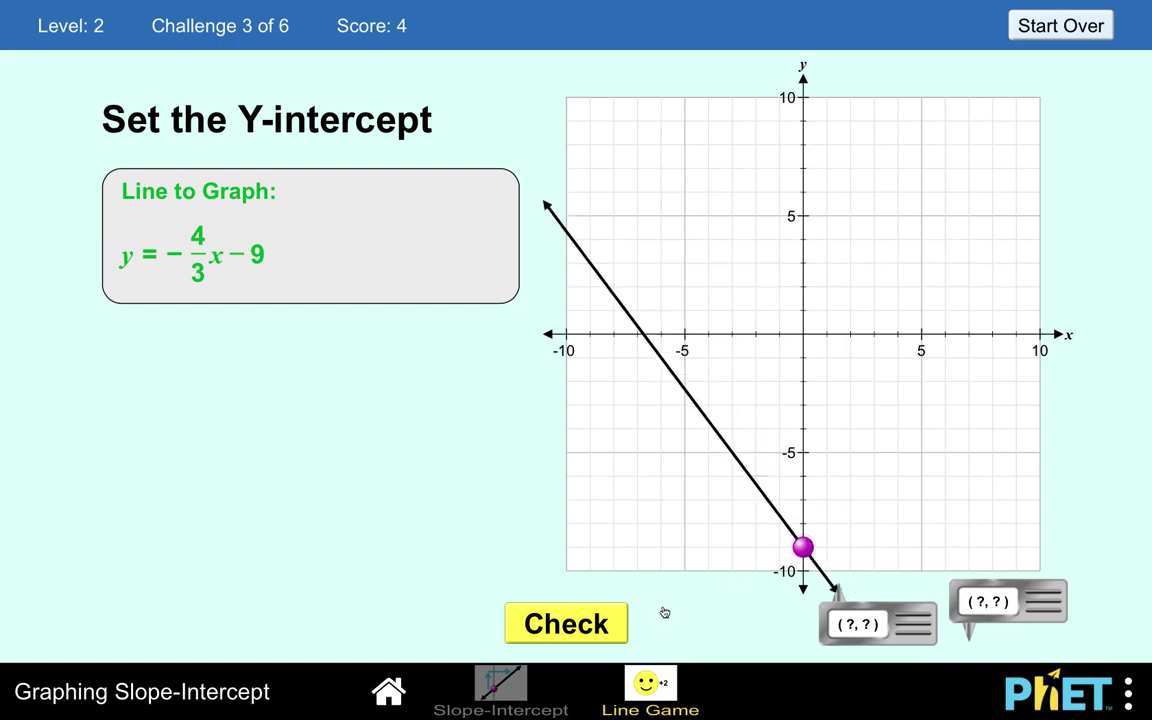
{"action": "left_click", "coordinate": [594, 626]}
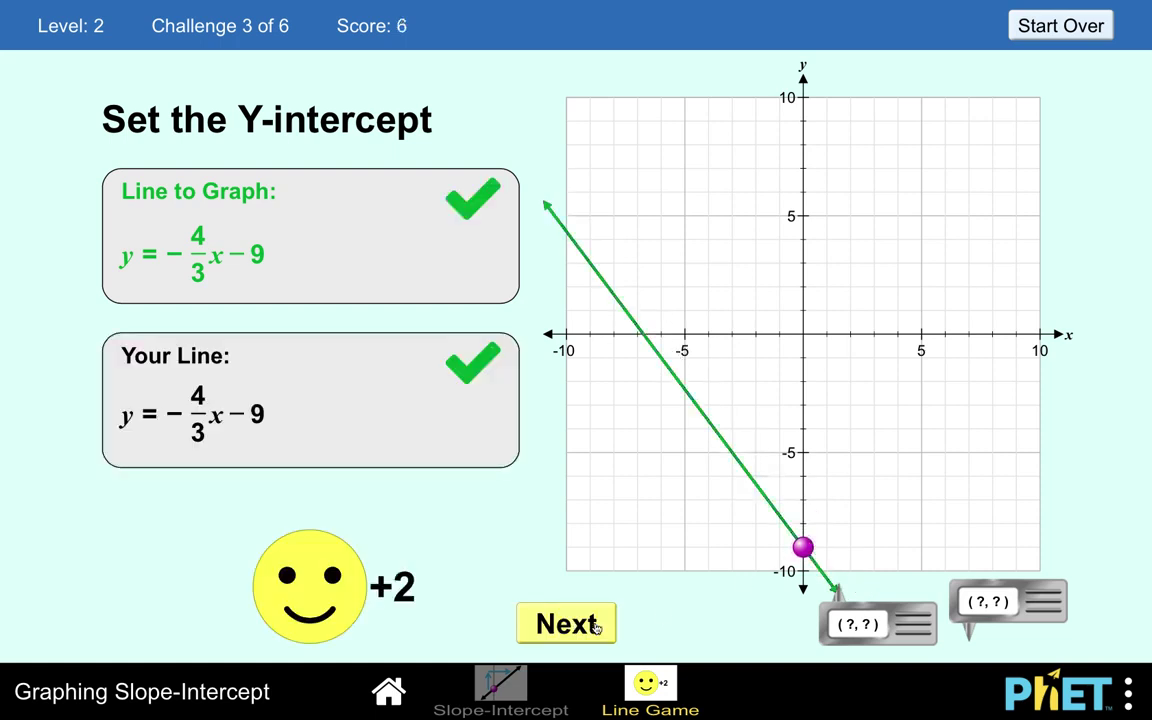
{"action": "left_click", "coordinate": [596, 626]}
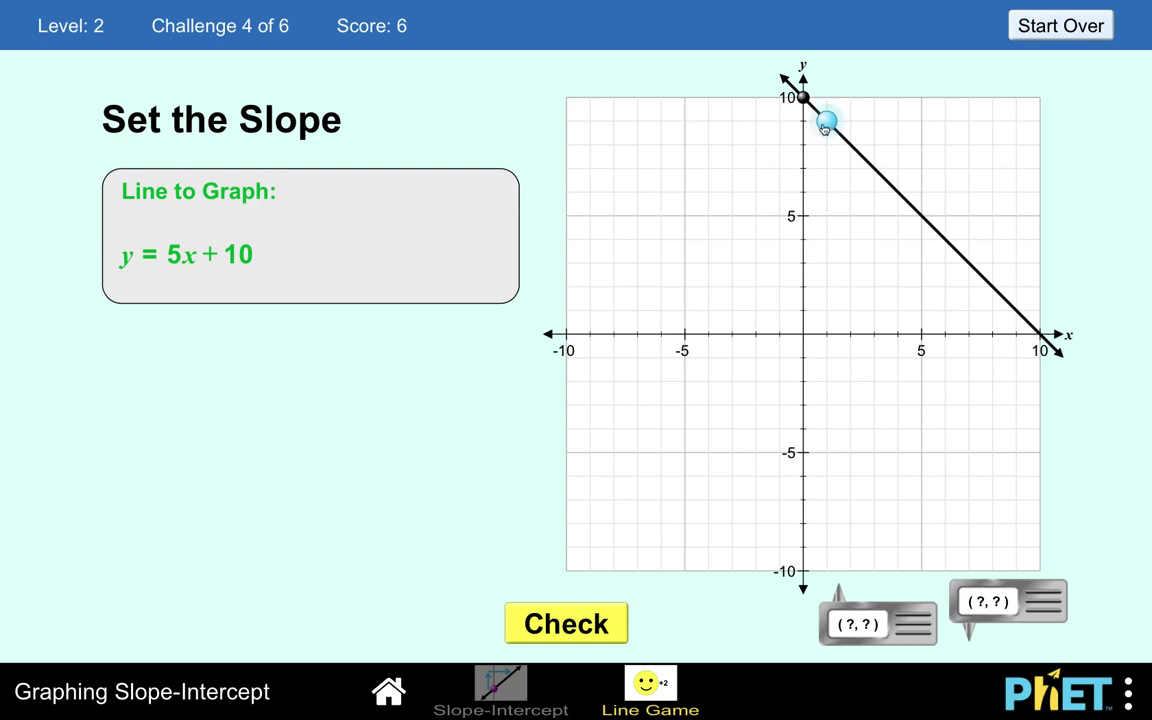
- Move the slope point to (-1, 5) to graph y = 5x + 10 and check the line
{"action": "left_click_drag", "start_coordinate": [826, 123], "coordinate": [785, 216]}
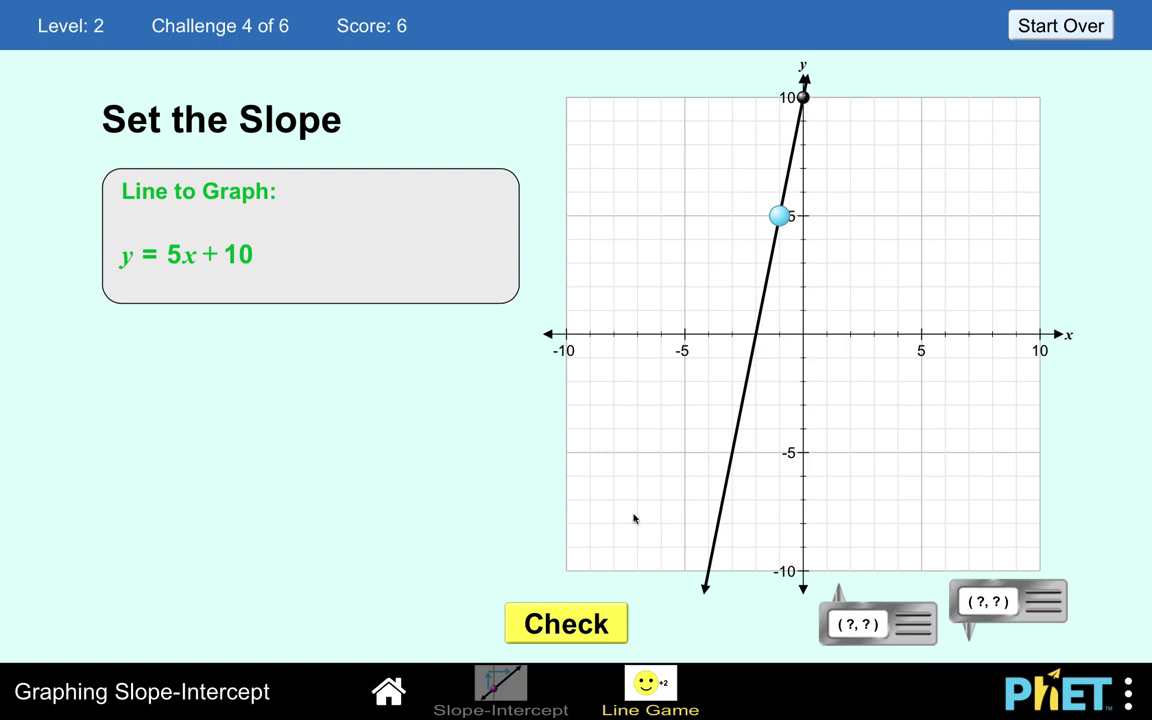
{"action": "left_click", "coordinate": [566, 627]}
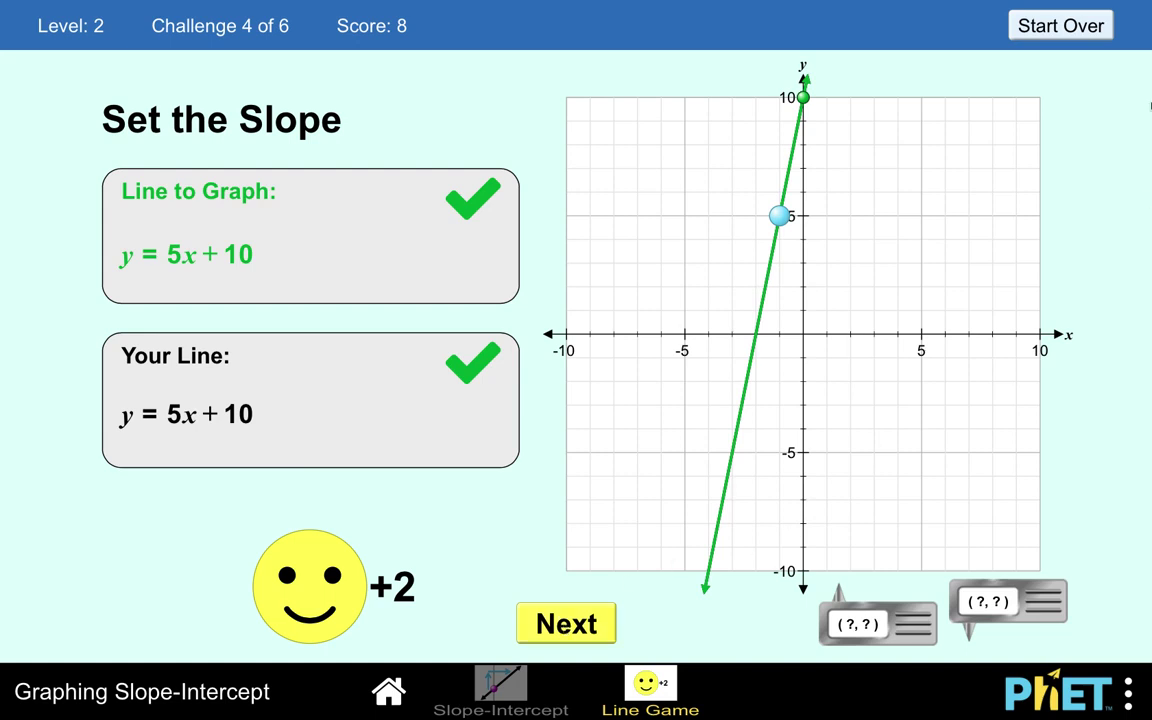
- Leave Level 2 for the level selection and start Level 3
{"action": "left_click", "coordinate": [1040, 27]}
{"action": "left_click", "coordinate": [698, 428]}
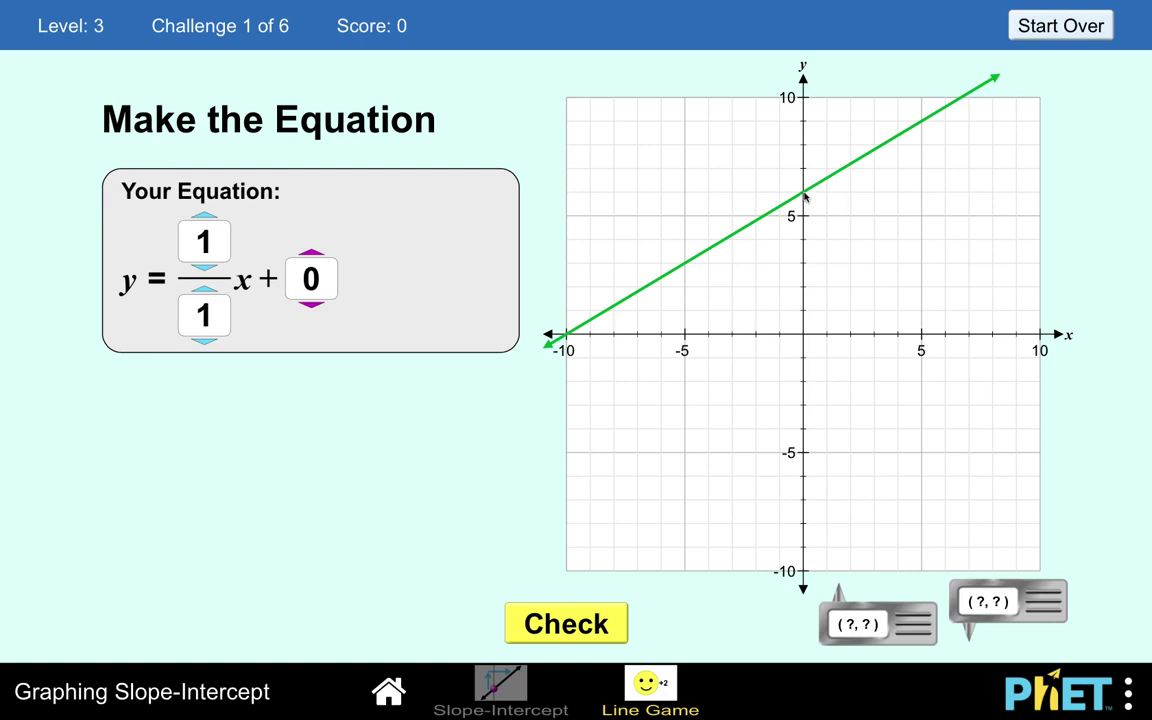
- Set the y-intercept to 6 in the equation of Level 3's first challenge
{"action": "left_click", "coordinate": [311, 257]}
{"action": "left_click", "coordinate": [311, 257]}
{"action": "left_click", "coordinate": [311, 257]}
{"action": "left_click", "coordinate": [311, 257]}
{"action": "left_click", "coordinate": [311, 257]}
{"action": "left_click", "coordinate": [311, 257]}
- Set the slope to 6/10 in the equation
{"action": "left_click", "coordinate": [203, 216]}
{"action": "left_click", "coordinate": [203, 216]}
{"action": "left_click", "coordinate": [203, 216]}
{"action": "left_click", "coordinate": [203, 216]}
{"action": "left_click", "coordinate": [203, 216]}
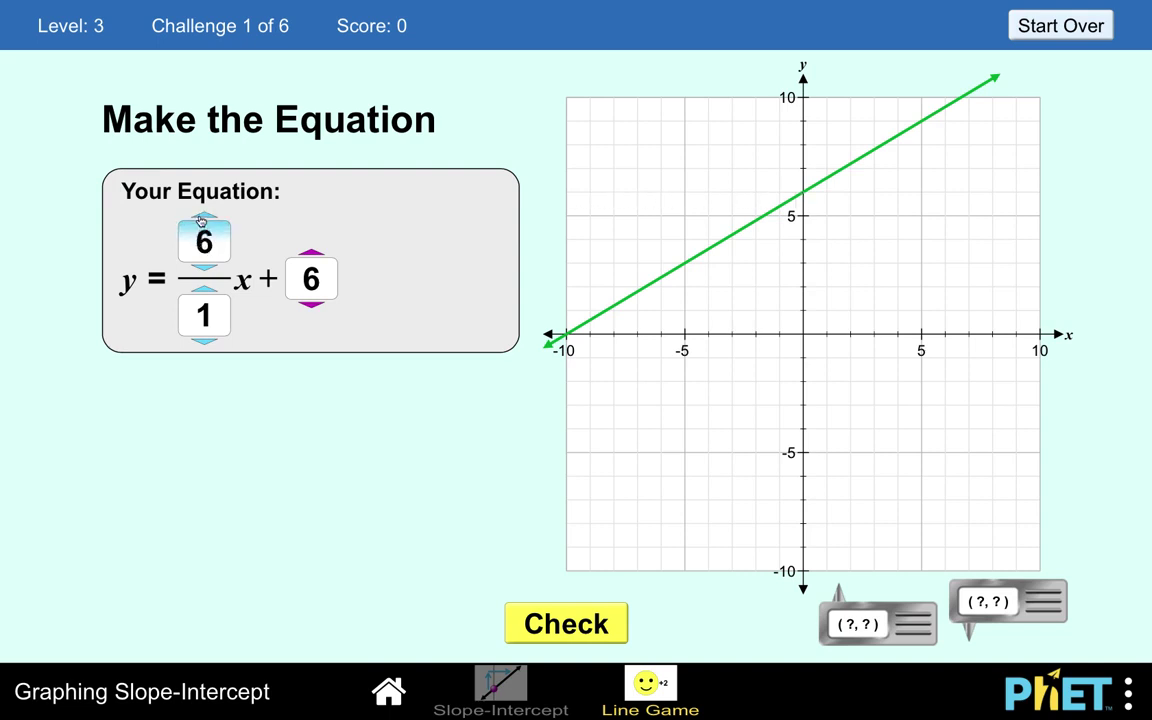
{"action": "left_click", "coordinate": [203, 290]}
{"action": "left_click", "coordinate": [203, 290]}
{"action": "left_click", "coordinate": [203, 290]}
{"action": "left_click", "coordinate": [203, 290]}
{"action": "left_click", "coordinate": [203, 290]}
{"action": "left_click", "coordinate": [203, 290]}
{"action": "left_click", "coordinate": [203, 290]}
{"action": "left_click", "coordinate": [203, 290]}
{"action": "left_click", "coordinate": [203, 290]}
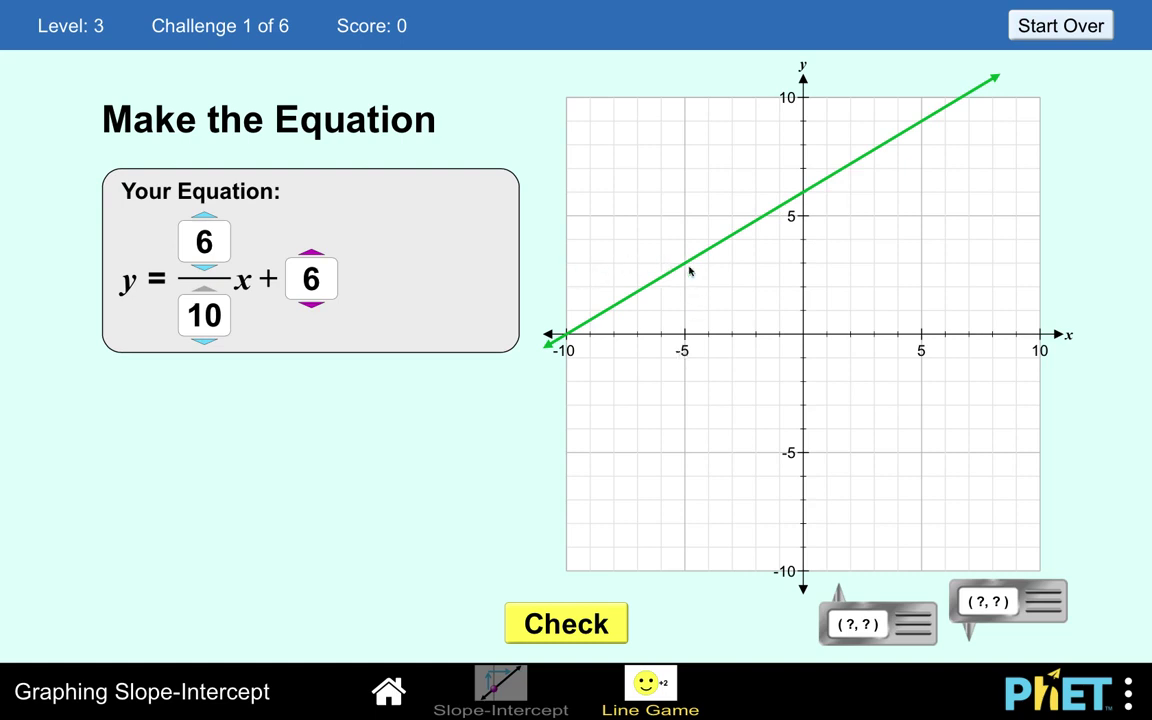
- Reduce the equation's slope to 3/5, check it and advance to challenge 2
{"action": "left_click", "coordinate": [205, 266]}
{"action": "left_click", "coordinate": [205, 266]}
{"action": "left_click", "coordinate": [205, 266]}
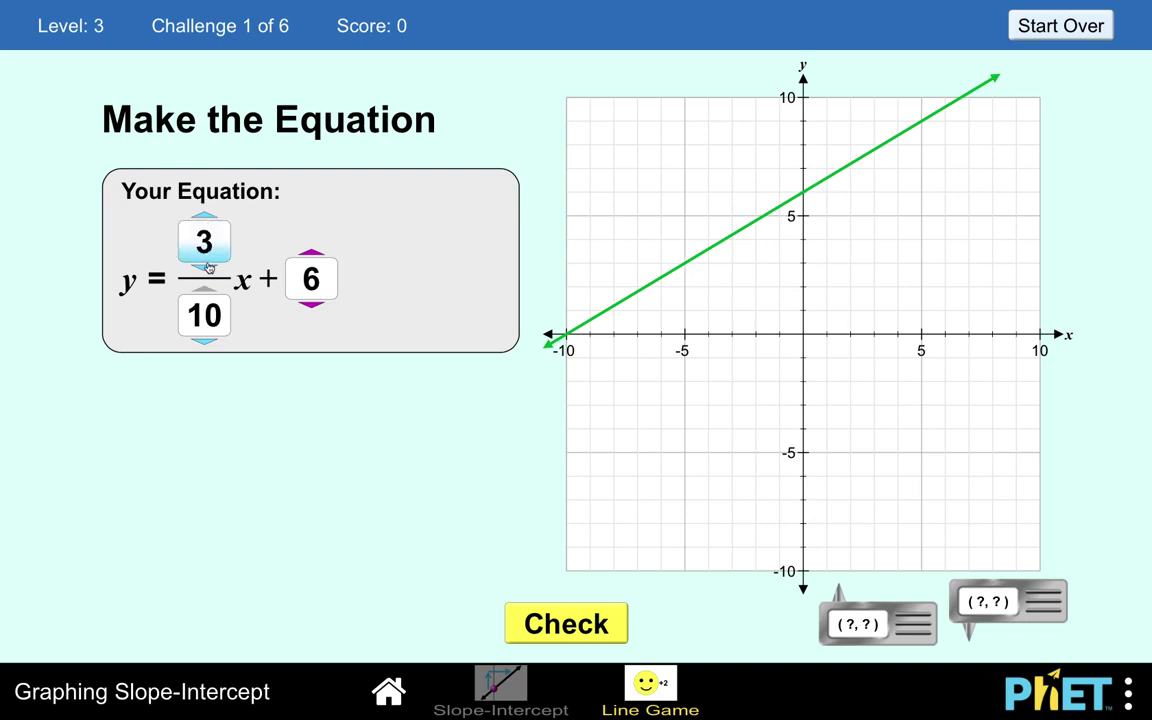
{"action": "left_click", "coordinate": [206, 341]}
{"action": "left_click", "coordinate": [206, 341]}
{"action": "left_click", "coordinate": [206, 341]}
{"action": "left_click", "coordinate": [206, 341]}
{"action": "left_click", "coordinate": [206, 341]}
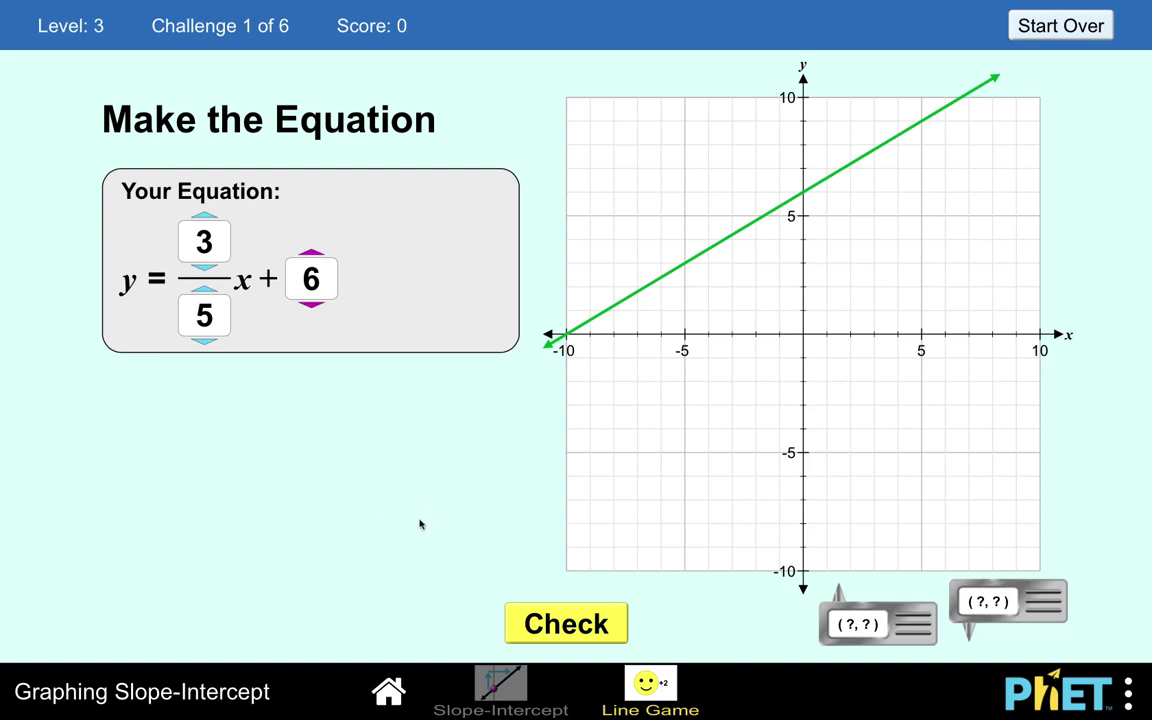
{"action": "left_click", "coordinate": [556, 621]}
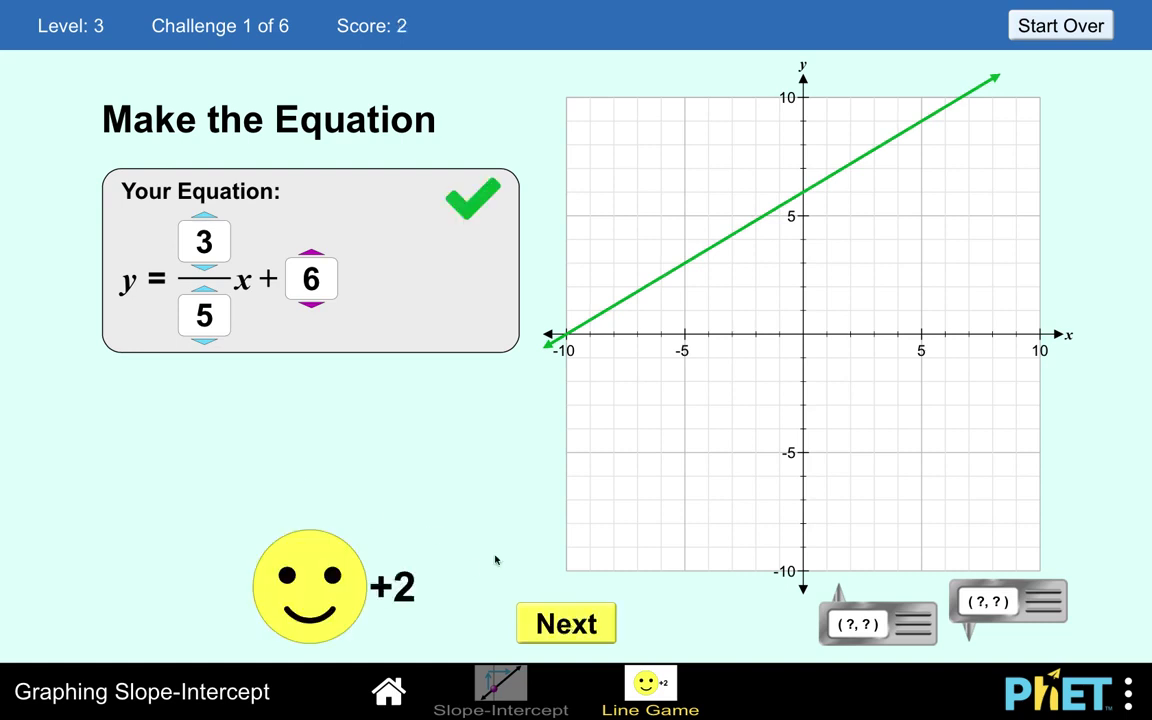
{"action": "left_click", "coordinate": [567, 624]}
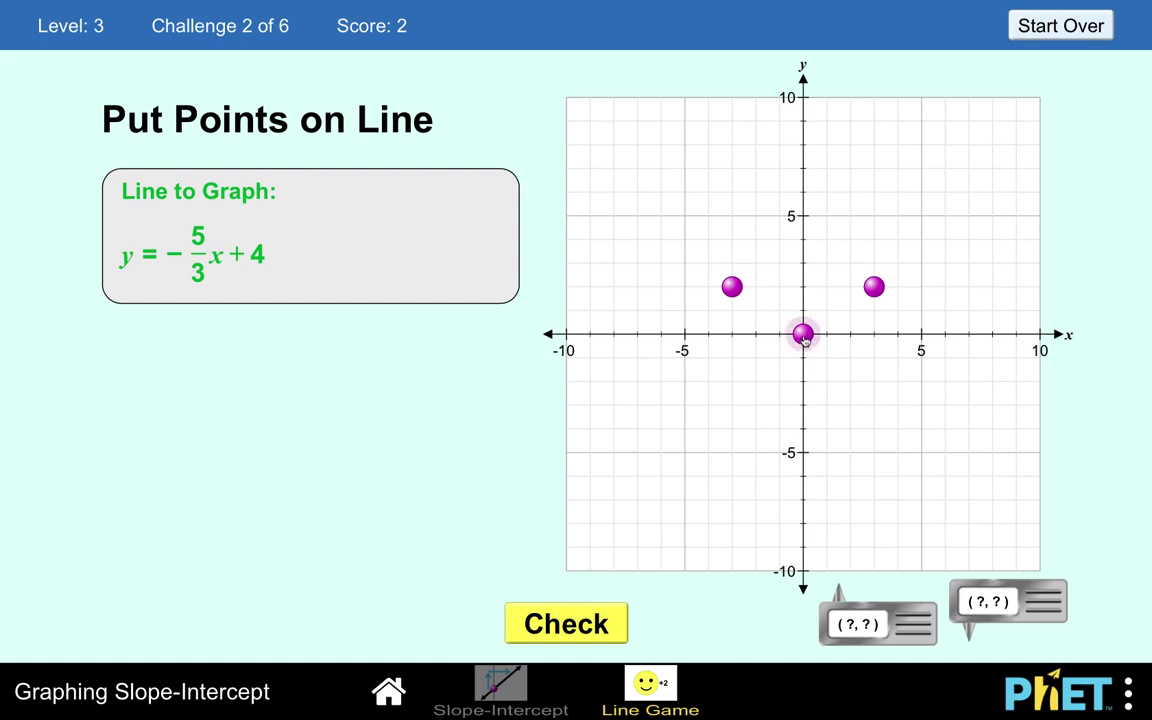
- Move the point at the origin to (0, 4) and handwrite y = -5/3(3) + 4 and y = -5 + 4 below the equation
{"action": "left_click_drag", "start_coordinate": [805, 340], "coordinate": [806, 247]}
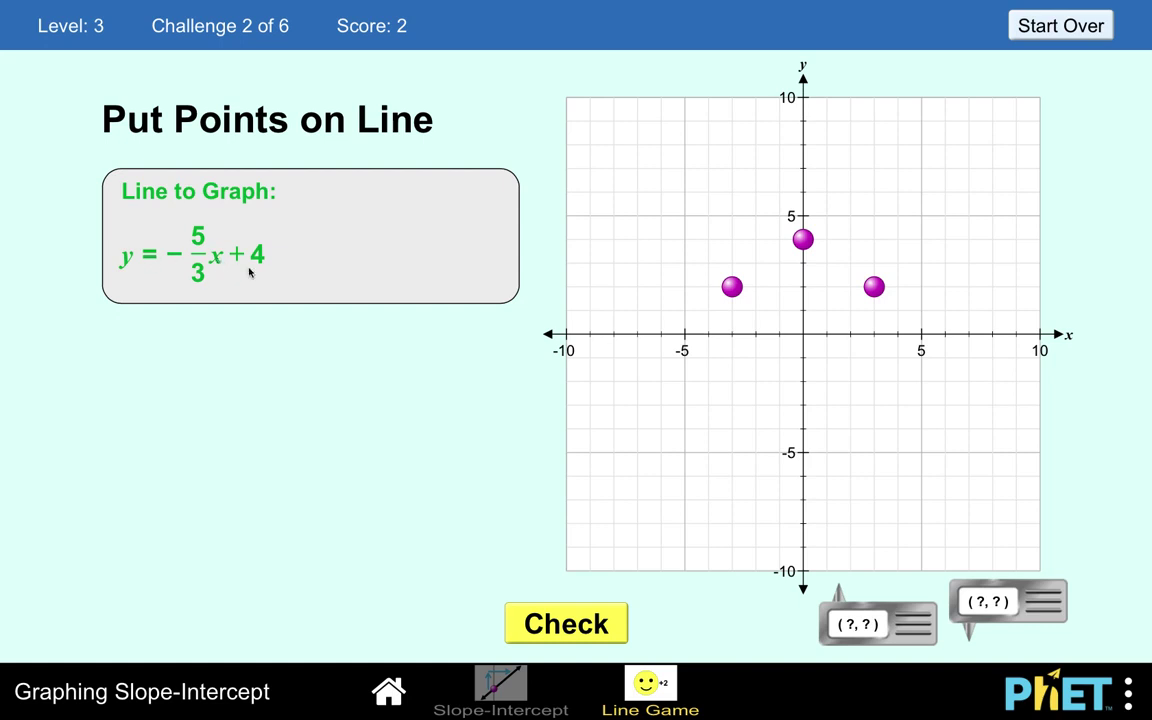
{"action": "key", "text": "ctrl+shift+d"}
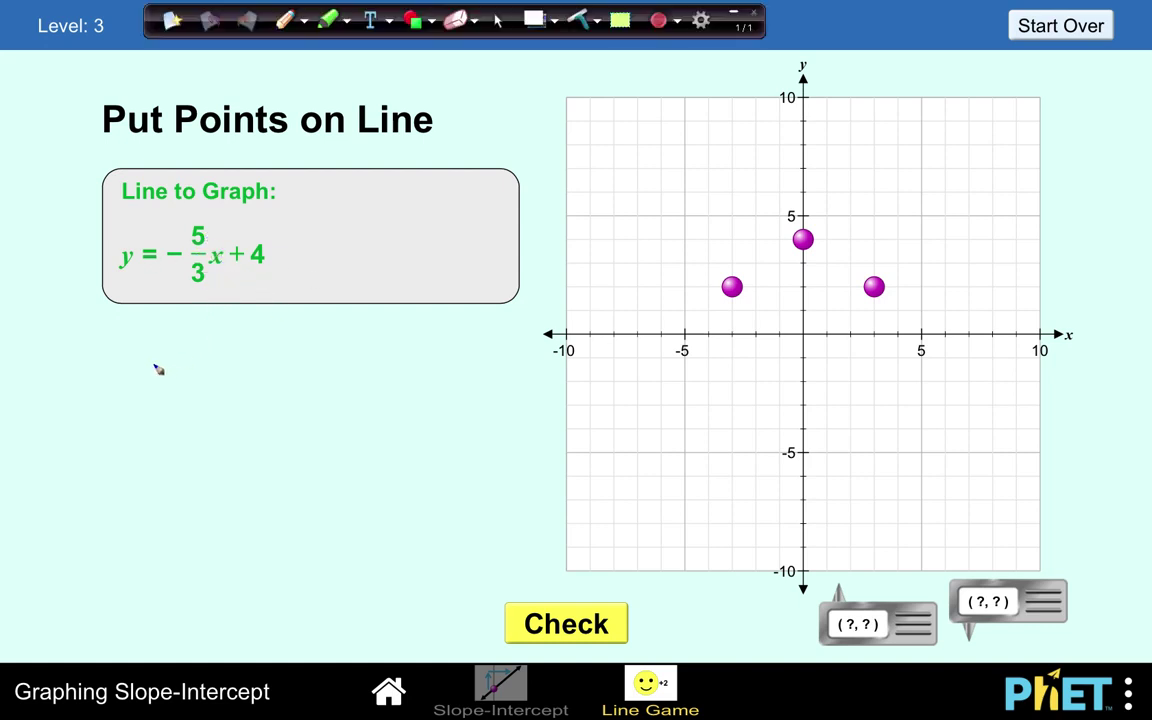
{"action": "mouse_move", "coordinate": [124, 338]}
{"action": "left_mouse_down"}
{"action": "mouse_move", "coordinate": [139, 339]}
{"action": "mouse_move", "coordinate": [132, 371]}
{"action": "mouse_move", "coordinate": [170, 341]}
{"action": "mouse_move", "coordinate": [225, 344]}
{"action": "mouse_move", "coordinate": [231, 330]}
{"action": "mouse_move", "coordinate": [220, 360]}
{"action": "mouse_move", "coordinate": [238, 355]}
{"action": "mouse_move", "coordinate": [225, 392]}
{"action": "left_mouse_up"}
{"action": "mouse_move", "coordinate": [256, 330]}
{"action": "left_mouse_down"}
{"action": "mouse_move", "coordinate": [249, 368]}
{"action": "mouse_move", "coordinate": [273, 350]}
{"action": "mouse_move", "coordinate": [262, 366]}
{"action": "left_mouse_up"}
{"action": "mouse_move", "coordinate": [287, 334]}
{"action": "left_mouse_down"}
{"action": "mouse_move", "coordinate": [291, 366]}
{"action": "mouse_move", "coordinate": [328, 350]}
{"action": "left_mouse_up"}
{"action": "mouse_move", "coordinate": [318, 337]}
{"action": "left_mouse_down"}
{"action": "mouse_move", "coordinate": [323, 372]}
{"action": "mouse_move", "coordinate": [325, 357]}
{"action": "mouse_move", "coordinate": [356, 365]}
{"action": "left_mouse_up"}
{"action": "left_click_drag", "start_coordinate": [132, 424], "coordinate": [139, 441]}
{"action": "mouse_move", "coordinate": [150, 424]}
{"action": "left_mouse_down"}
{"action": "mouse_move", "coordinate": [143, 466]}
{"action": "mouse_move", "coordinate": [176, 431]}
{"action": "left_mouse_up"}
{"action": "mouse_move", "coordinate": [160, 442]}
{"action": "left_mouse_down"}
{"action": "mouse_move", "coordinate": [228, 431]}
{"action": "mouse_move", "coordinate": [236, 444]}
{"action": "mouse_move", "coordinate": [254, 422]}
{"action": "mouse_move", "coordinate": [284, 433]}
{"action": "left_mouse_up"}
{"action": "mouse_move", "coordinate": [274, 422]}
{"action": "left_mouse_down"}
{"action": "mouse_move", "coordinate": [274, 445]}
{"action": "mouse_move", "coordinate": [312, 437]}
{"action": "left_mouse_up"}
{"action": "left_click_drag", "start_coordinate": [307, 420], "coordinate": [307, 448]}
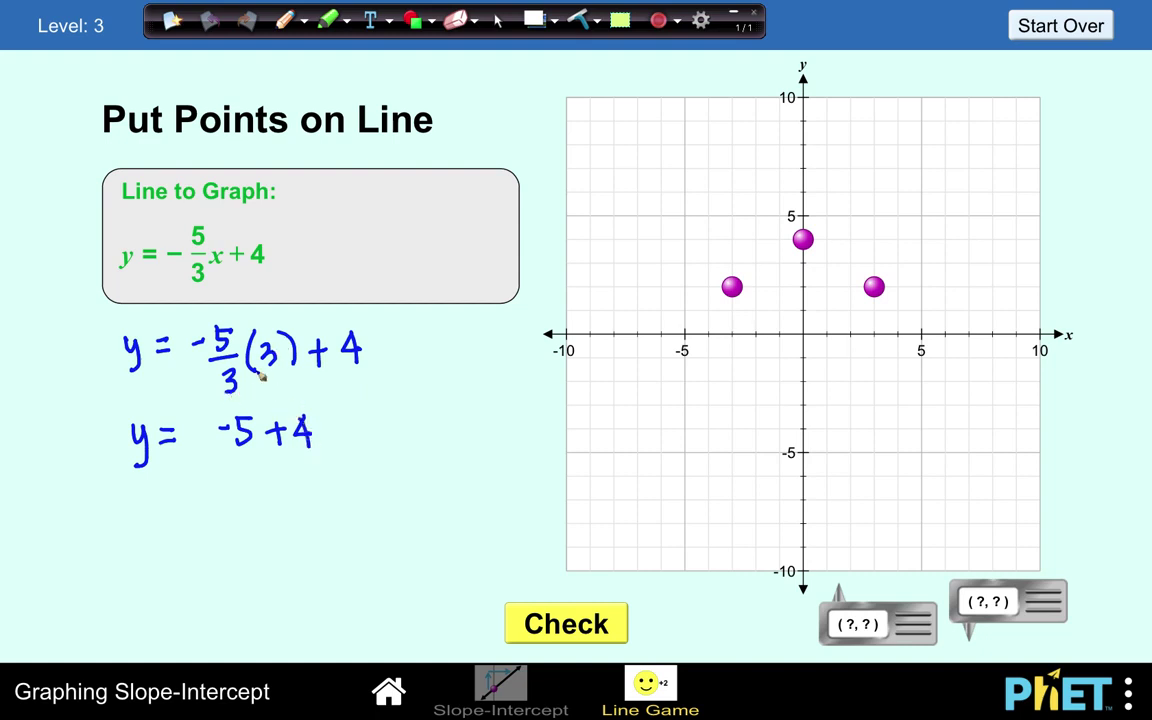
- Complete the handwritten calculation with = -1 and move the point at x = 3 to (3, -1)
{"action": "left_click_drag", "start_coordinate": [331, 429], "coordinate": [346, 428]}
{"action": "mouse_move", "coordinate": [331, 438]}
{"action": "left_mouse_down"}
{"action": "mouse_move", "coordinate": [387, 431]}
{"action": "mouse_move", "coordinate": [404, 446]}
{"action": "left_mouse_up"}
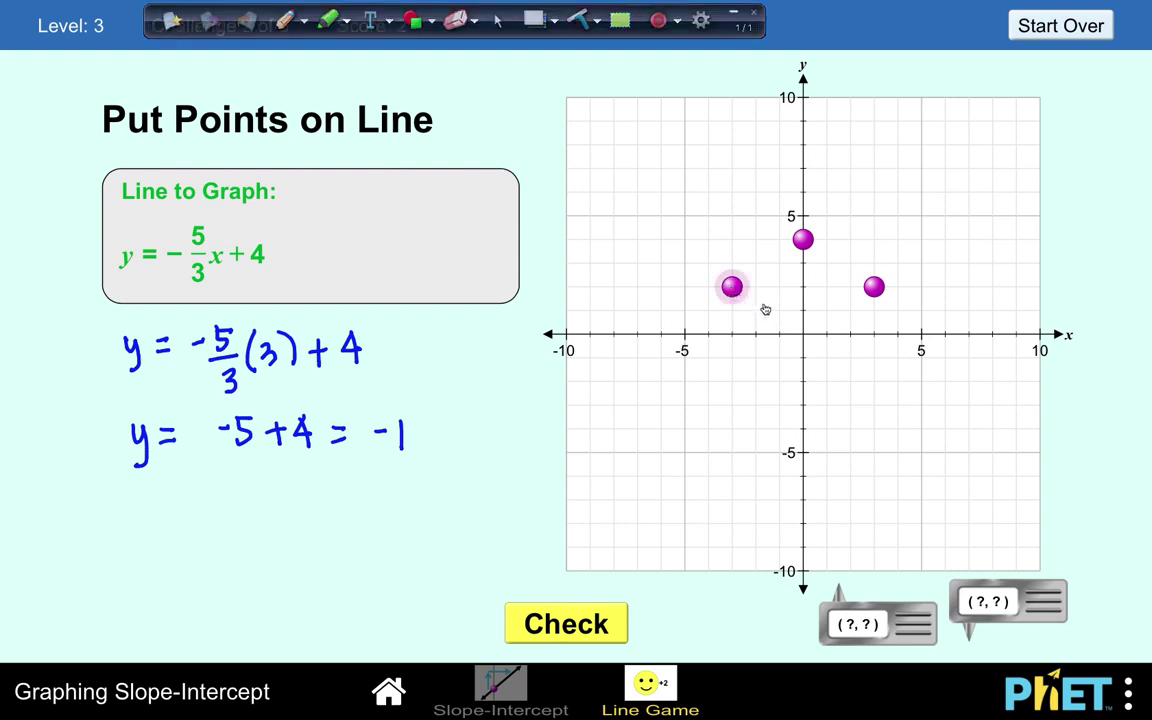
{"action": "left_click_drag", "start_coordinate": [874, 288], "coordinate": [872, 357]}
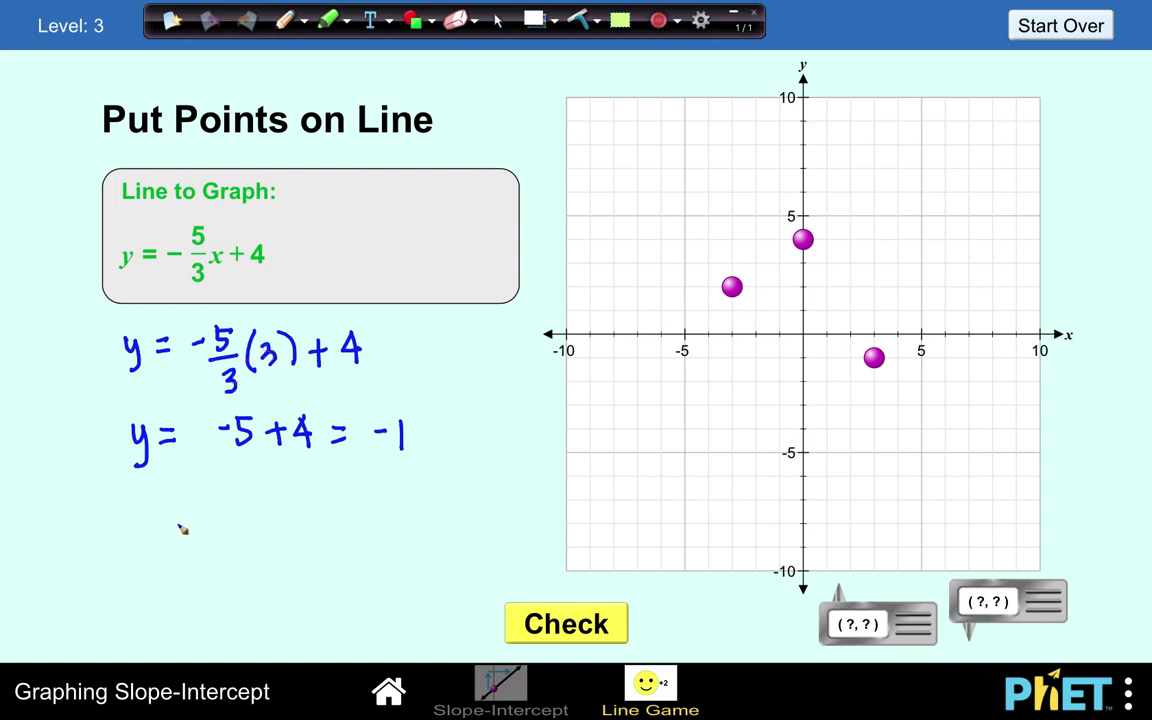
- Handwrite y₂ = -5/3(6) + 4, add subscript 1 to both earlier y's, and cancel the 6 against the 3 to leave 2
{"action": "mouse_move", "coordinate": [138, 520]}
{"action": "left_mouse_down"}
{"action": "mouse_move", "coordinate": [156, 551]}
{"action": "mouse_move", "coordinate": [182, 523]}
{"action": "mouse_move", "coordinate": [245, 504]}
{"action": "mouse_move", "coordinate": [261, 515]}
{"action": "mouse_move", "coordinate": [245, 498]}
{"action": "mouse_move", "coordinate": [253, 526]}
{"action": "mouse_move", "coordinate": [243, 535]}
{"action": "mouse_move", "coordinate": [250, 565]}
{"action": "left_mouse_up"}
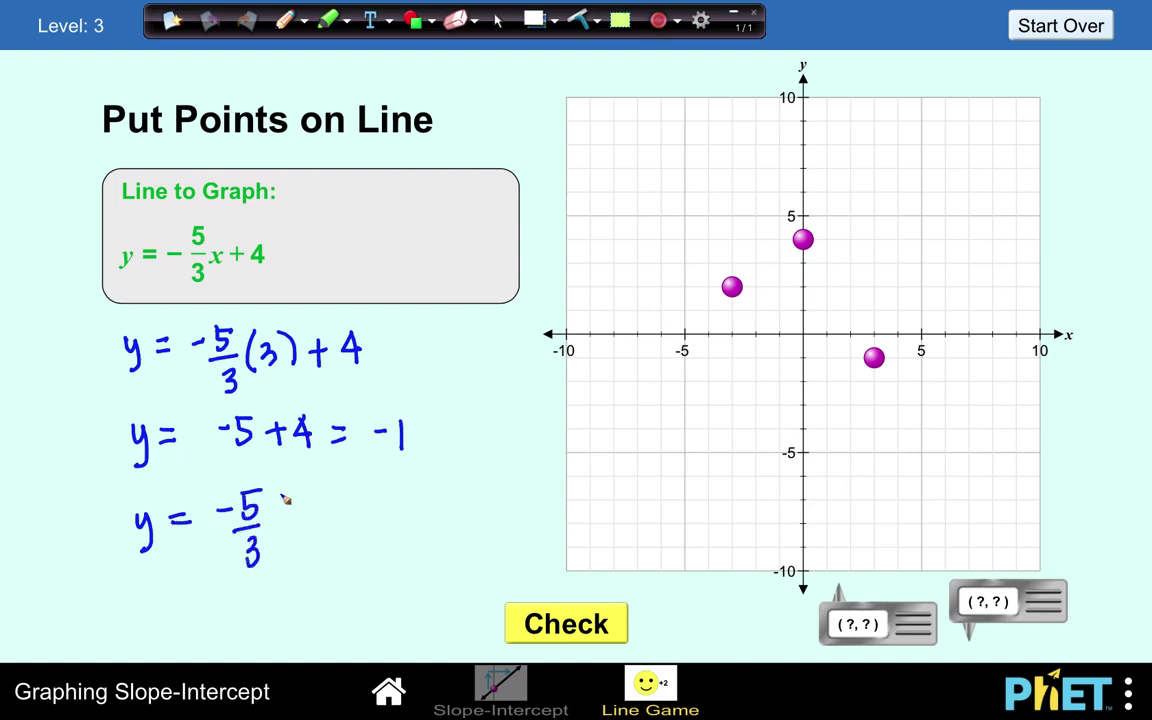
{"action": "left_click_drag", "start_coordinate": [287, 500], "coordinate": [284, 540]}
{"action": "left_click_drag", "start_coordinate": [304, 498], "coordinate": [298, 524]}
{"action": "left_click_drag", "start_coordinate": [322, 498], "coordinate": [326, 536]}
{"action": "left_click_drag", "start_coordinate": [360, 498], "coordinate": [360, 522]}
{"action": "mouse_move", "coordinate": [350, 512]}
{"action": "left_mouse_down"}
{"action": "mouse_move", "coordinate": [396, 514]}
{"action": "mouse_move", "coordinate": [388, 527]}
{"action": "left_mouse_up"}
{"action": "left_click_drag", "start_coordinate": [137, 367], "coordinate": [138, 383]}
{"action": "left_click_drag", "start_coordinate": [141, 452], "coordinate": [142, 466]}
{"action": "left_click_drag", "start_coordinate": [152, 526], "coordinate": [167, 546]}
{"action": "left_click_drag", "start_coordinate": [306, 498], "coordinate": [243, 572]}
{"action": "left_click_drag", "start_coordinate": [290, 482], "coordinate": [294, 486]}
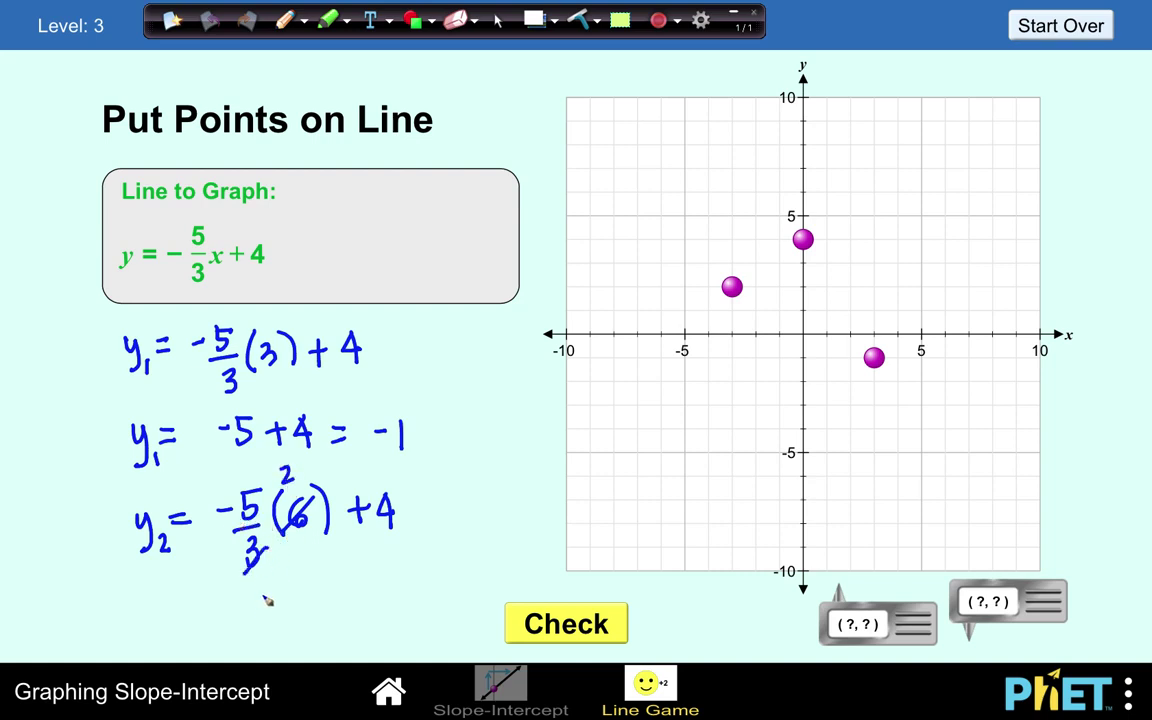
- Handwrite the result line for y₂ as -10 + 4 = -6
{"action": "left_click_drag", "start_coordinate": [242, 592], "coordinate": [258, 590]}
{"action": "mouse_move", "coordinate": [276, 580]}
{"action": "left_mouse_down"}
{"action": "mouse_move", "coordinate": [278, 600]}
{"action": "mouse_move", "coordinate": [320, 590]}
{"action": "mouse_move", "coordinate": [340, 600]}
{"action": "mouse_move", "coordinate": [368, 582]}
{"action": "mouse_move", "coordinate": [417, 588]}
{"action": "left_mouse_up"}
{"action": "left_click_drag", "start_coordinate": [152, 589], "coordinate": [159, 603]}
{"action": "left_click_drag", "start_coordinate": [166, 588], "coordinate": [154, 614]}
{"action": "left_click_drag", "start_coordinate": [173, 600], "coordinate": [186, 612]}
- Move the remaining point from (-3, 2) to (6, -6), check the line and advance to challenge 3
{"action": "left_click_drag", "start_coordinate": [732, 288], "coordinate": [938, 484]}
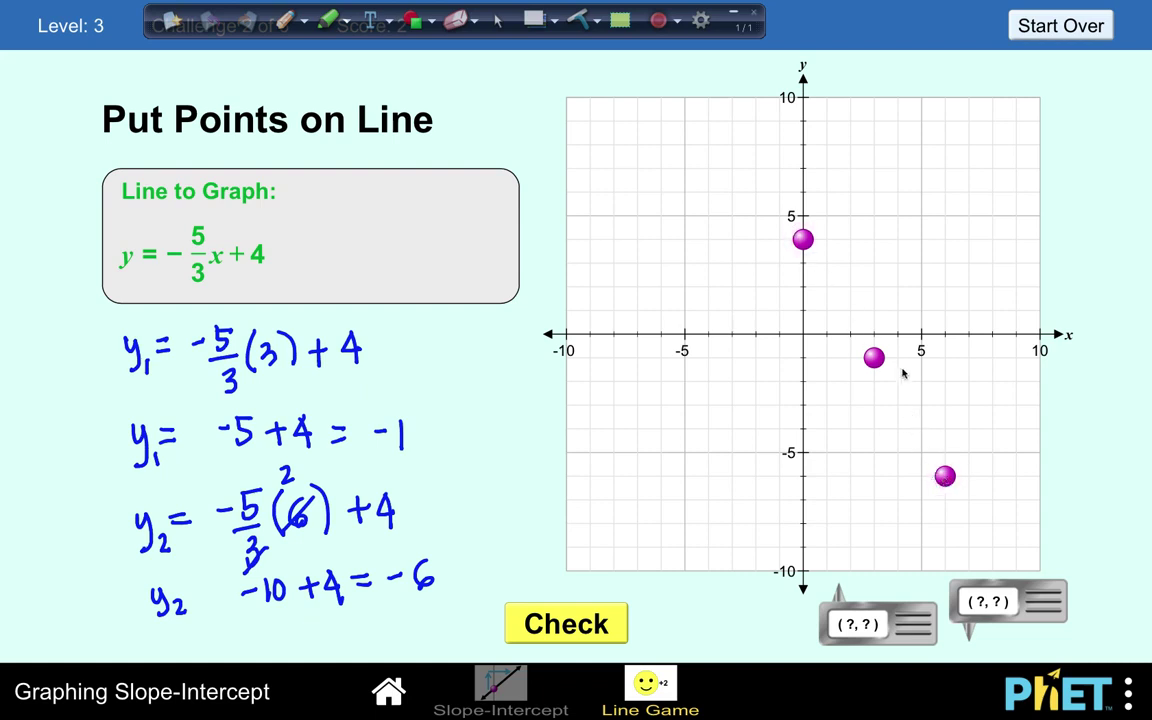
{"action": "left_click", "coordinate": [589, 627]}
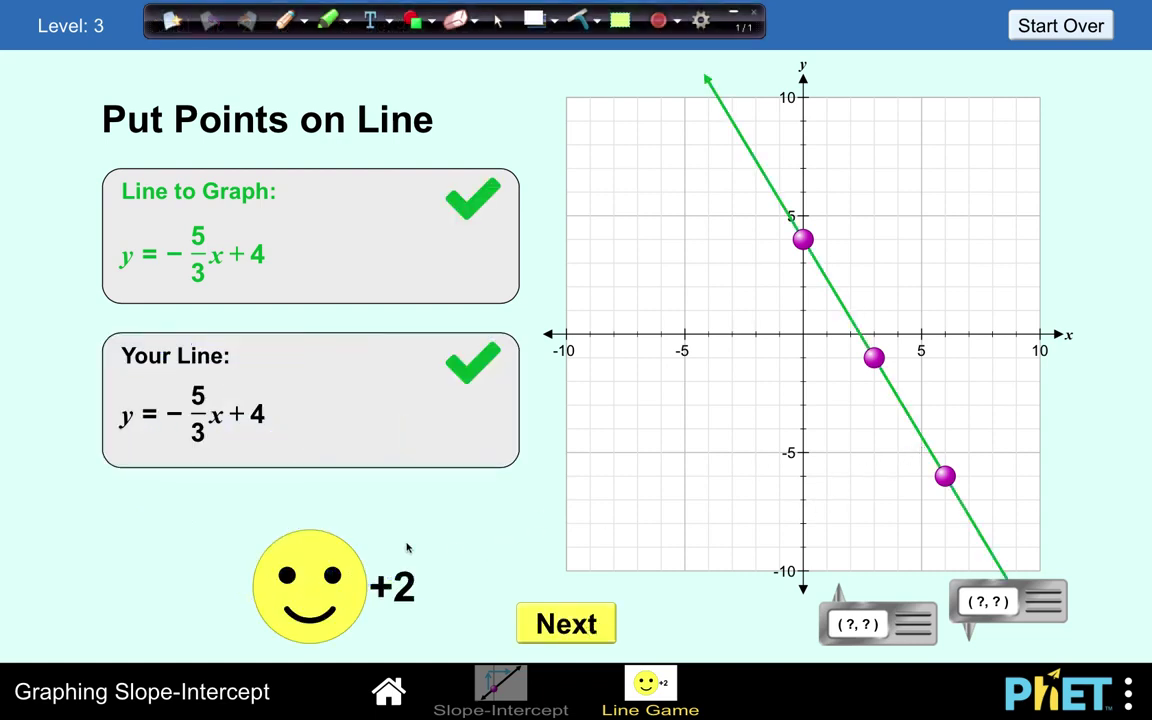
{"action": "left_click", "coordinate": [577, 627]}
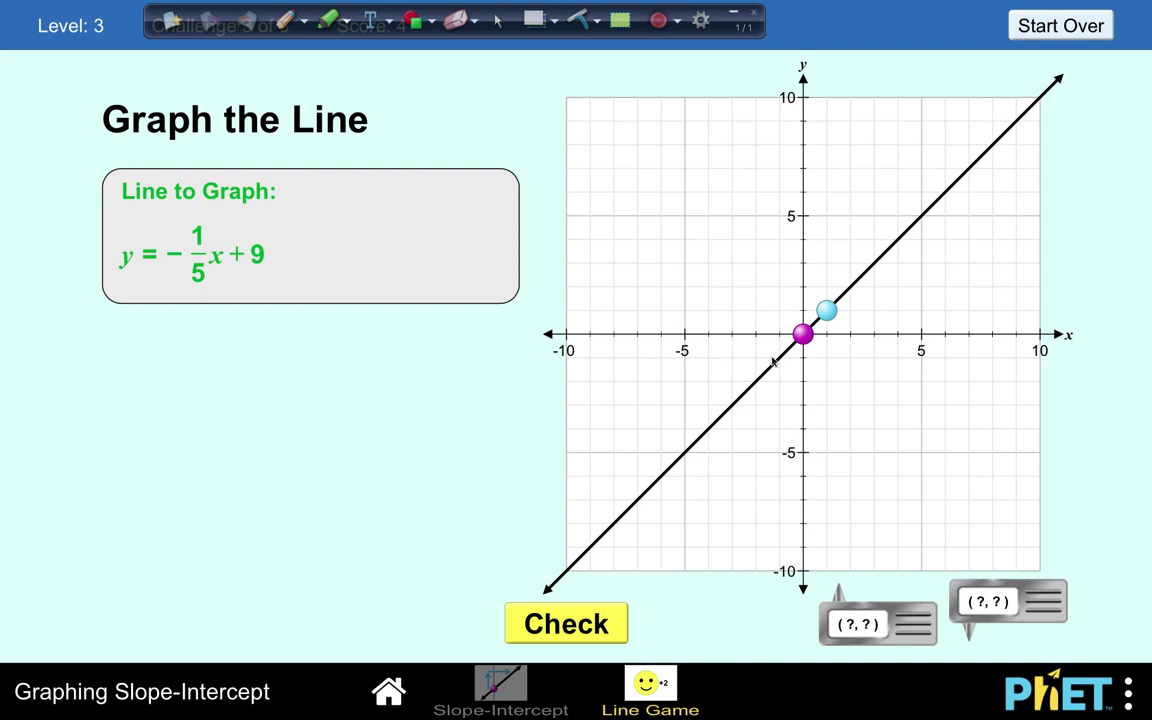
- Graph y = -1/5x + 9 with the y-intercept at (0, 9) and the slope point at (5, 8), and check it
{"action": "left_click_drag", "start_coordinate": [803, 340], "coordinate": [803, 126]}
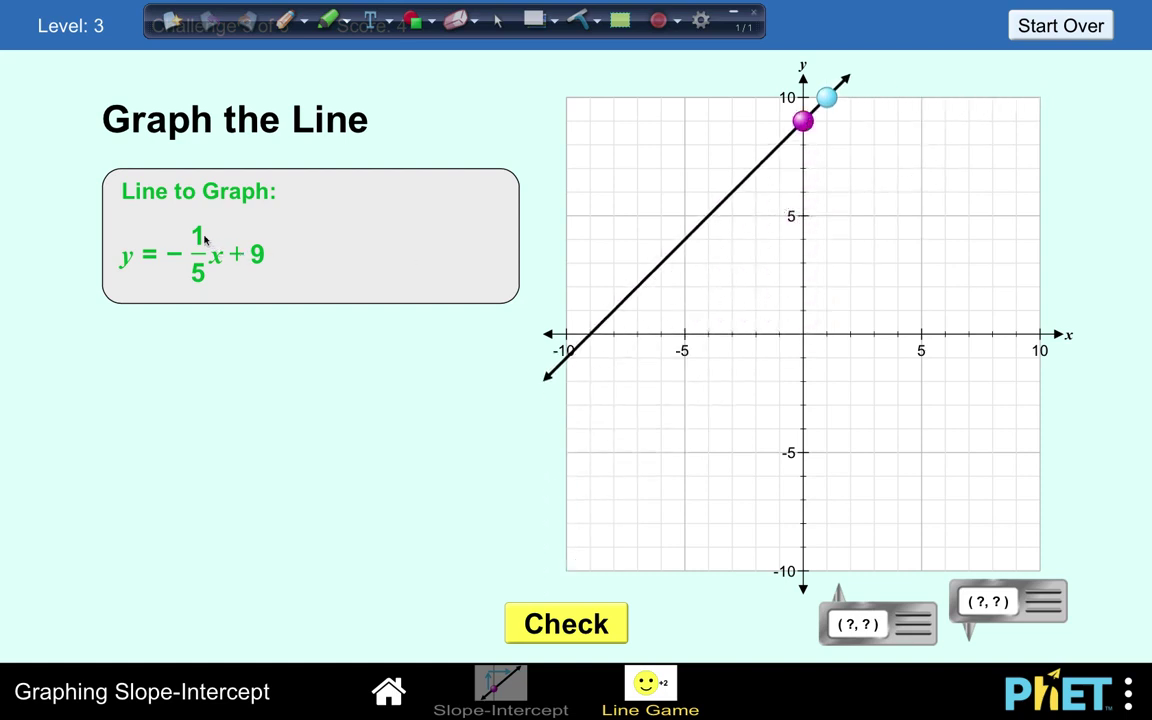
{"action": "left_click_drag", "start_coordinate": [826, 96], "coordinate": [810, 143]}
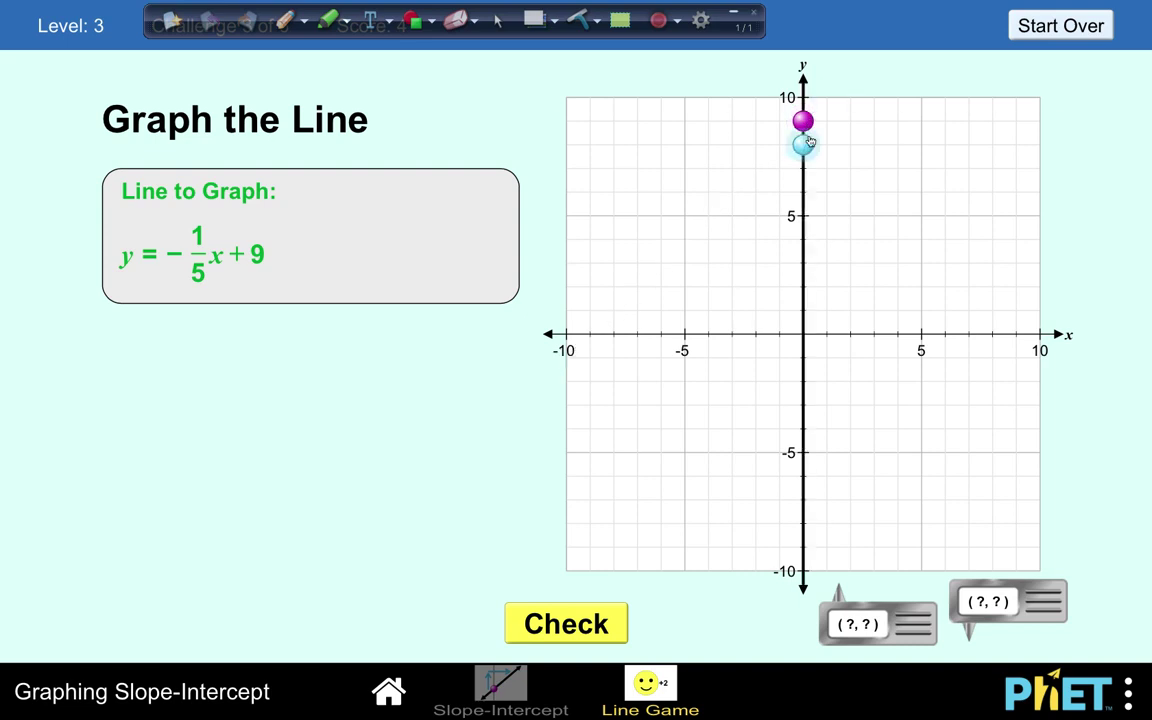
{"action": "left_click_drag", "start_coordinate": [810, 143], "coordinate": [921, 145]}
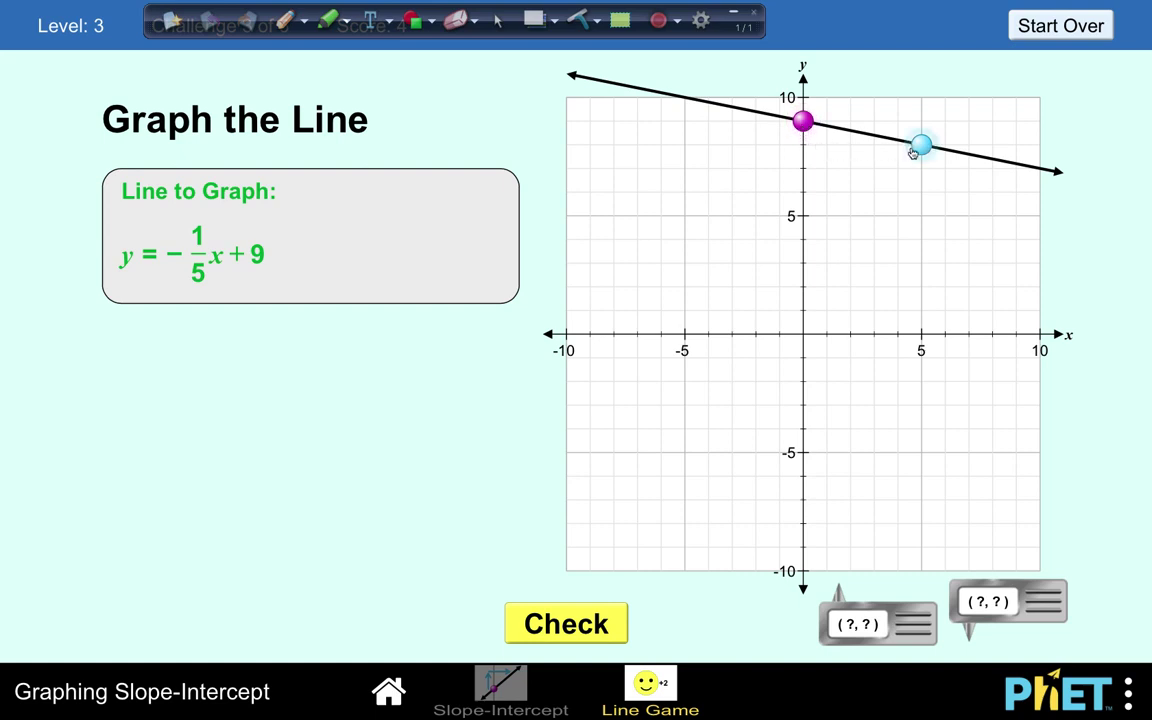
{"action": "left_click", "coordinate": [569, 624]}
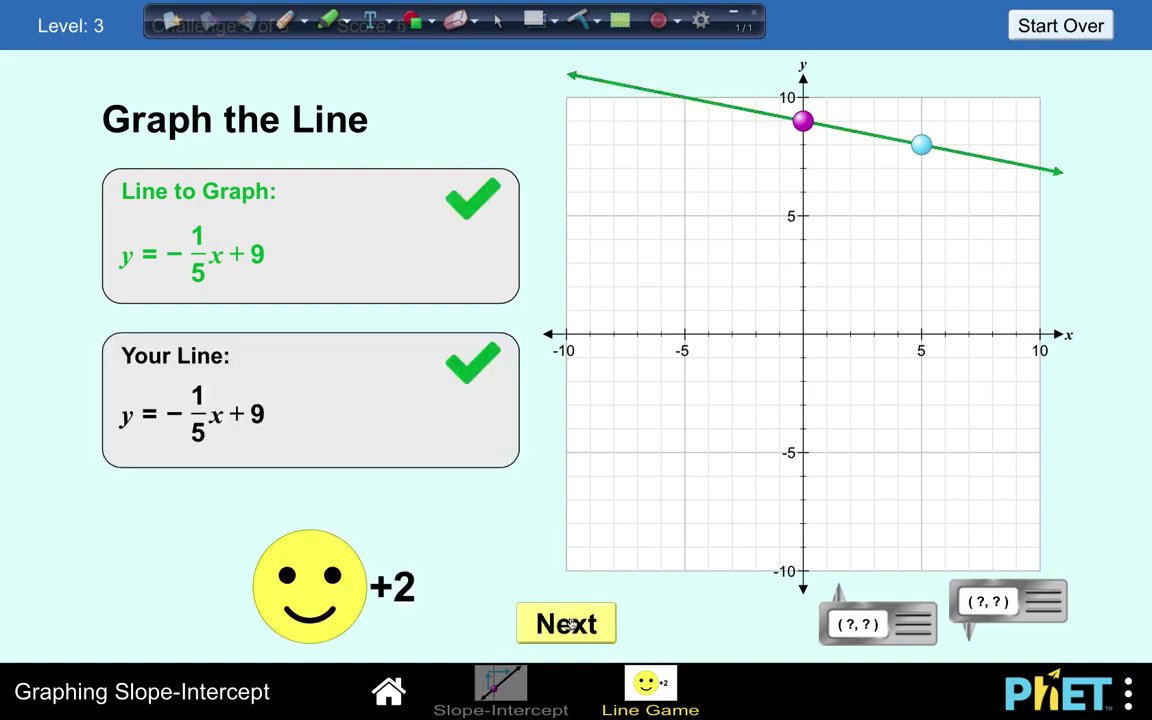
- Leave Level 3 for the level selection and start Level 4
{"action": "left_click", "coordinate": [1060, 27]}
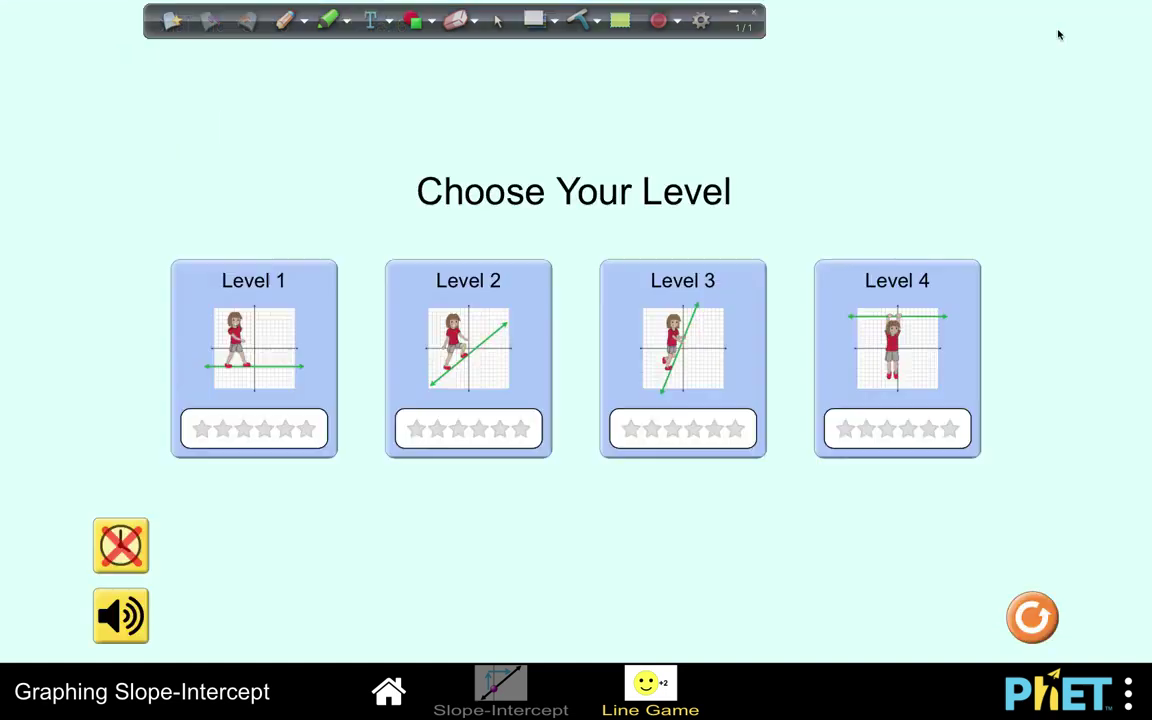
{"action": "left_click", "coordinate": [899, 441]}
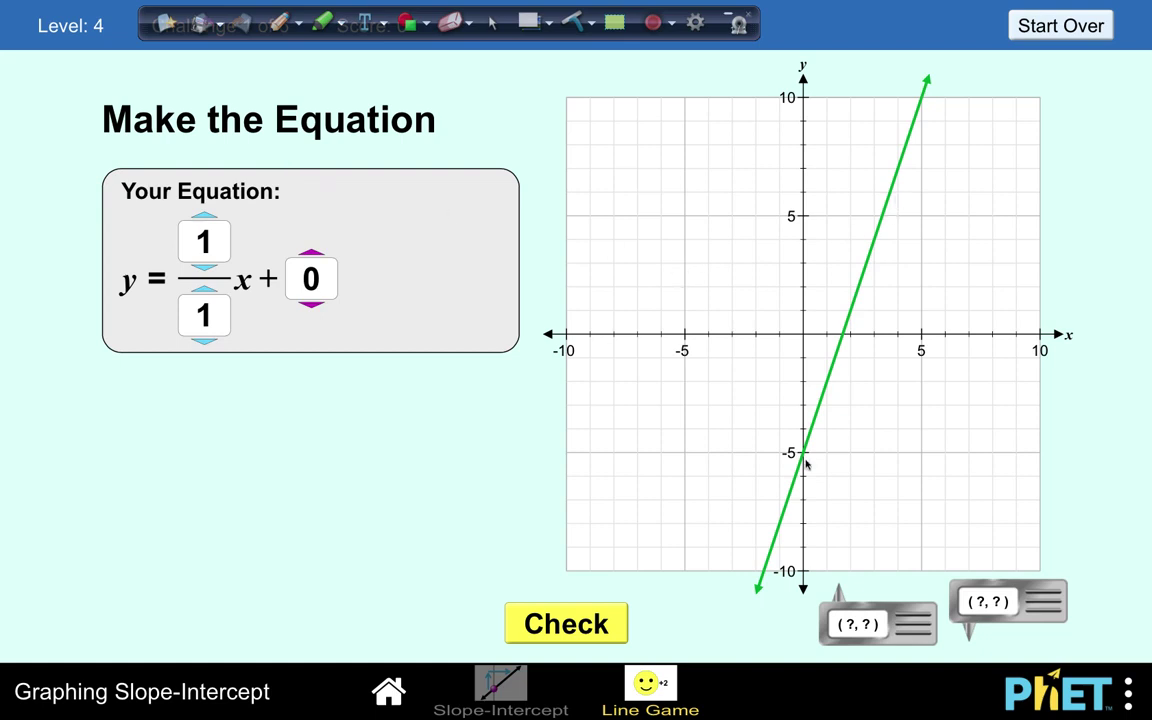
- Set the y-intercept to -5 in the equation of Level 4's first challenge
{"action": "left_click", "coordinate": [310, 308]}
{"action": "left_click", "coordinate": [310, 308]}
{"action": "left_click", "coordinate": [309, 310]}
{"action": "left_click", "coordinate": [309, 310]}
{"action": "left_click", "coordinate": [309, 310]}
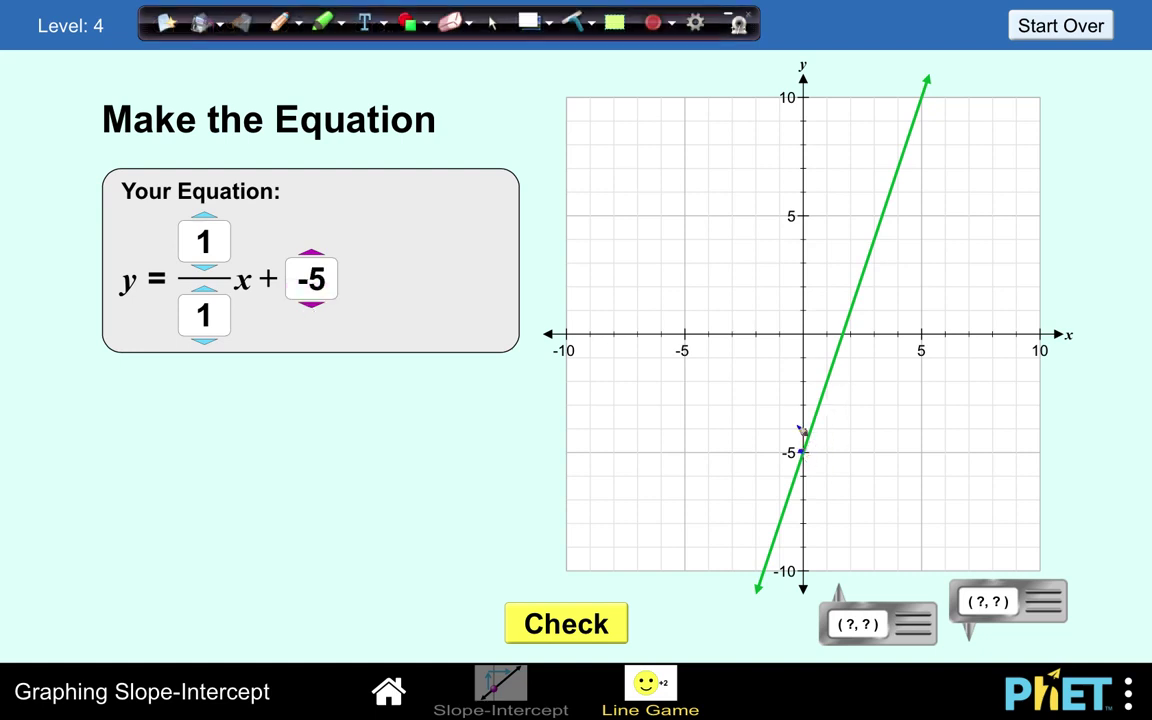
- Mark and label the point (1, -2) on the line, and annotate a rise of 3 and a run of 1 from the y-intercept
{"action": "left_click", "coordinate": [827, 382]}
{"action": "mouse_move", "coordinate": [858, 373]}
{"action": "left_mouse_down"}
{"action": "mouse_move", "coordinate": [865, 405]}
{"action": "mouse_move", "coordinate": [910, 386]}
{"action": "mouse_move", "coordinate": [930, 398]}
{"action": "left_mouse_up"}
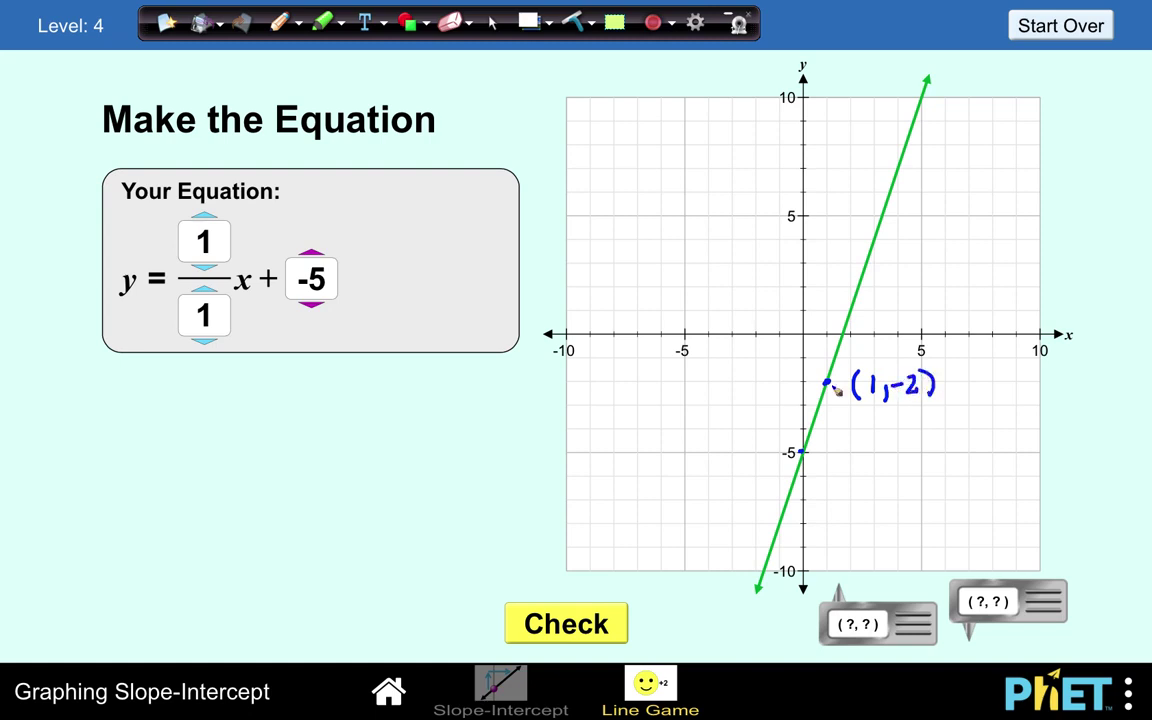
{"action": "left_click_drag", "start_coordinate": [801, 382], "coordinate": [801, 452]}
{"action": "mouse_move", "coordinate": [760, 413]}
{"action": "left_mouse_down"}
{"action": "mouse_move", "coordinate": [770, 423]}
{"action": "mouse_move", "coordinate": [759, 436]}
{"action": "left_mouse_up"}
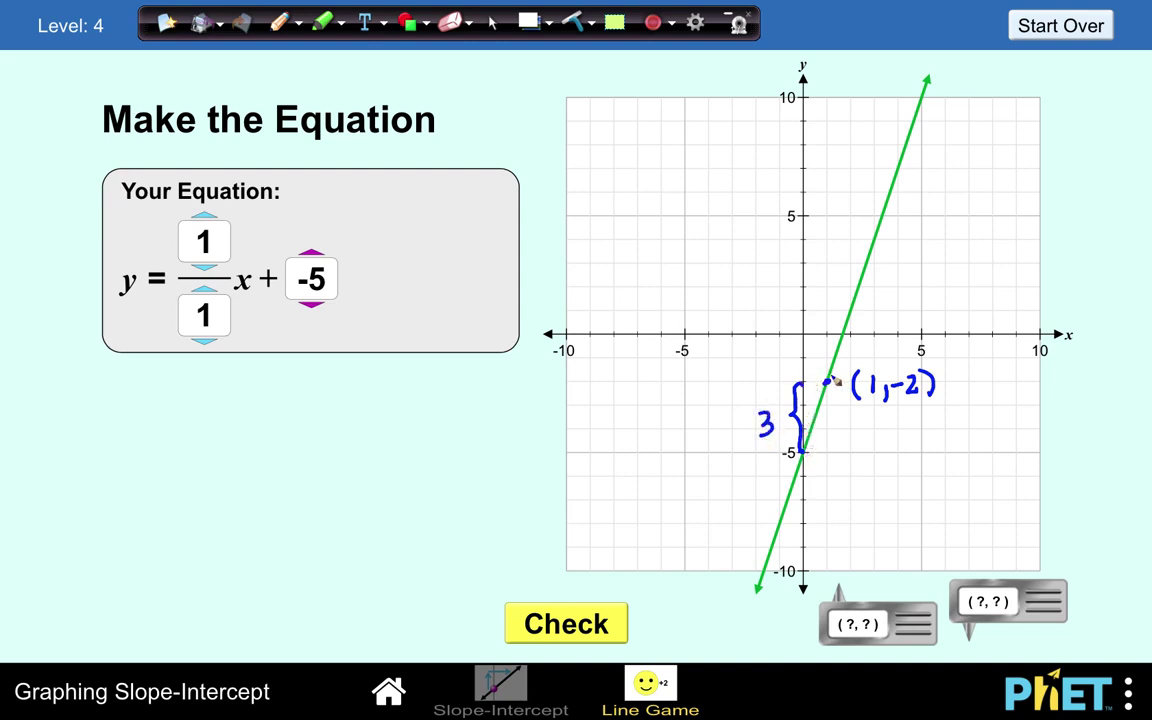
{"action": "mouse_move", "coordinate": [796, 383]}
{"action": "left_mouse_down"}
{"action": "mouse_move", "coordinate": [828, 381]}
{"action": "mouse_move", "coordinate": [817, 375]}
{"action": "left_mouse_up"}
- Set the slope to 3/1 in the equation, check it and advance to challenge 2
{"action": "left_click", "coordinate": [204, 215]}
{"action": "left_click", "coordinate": [204, 215]}
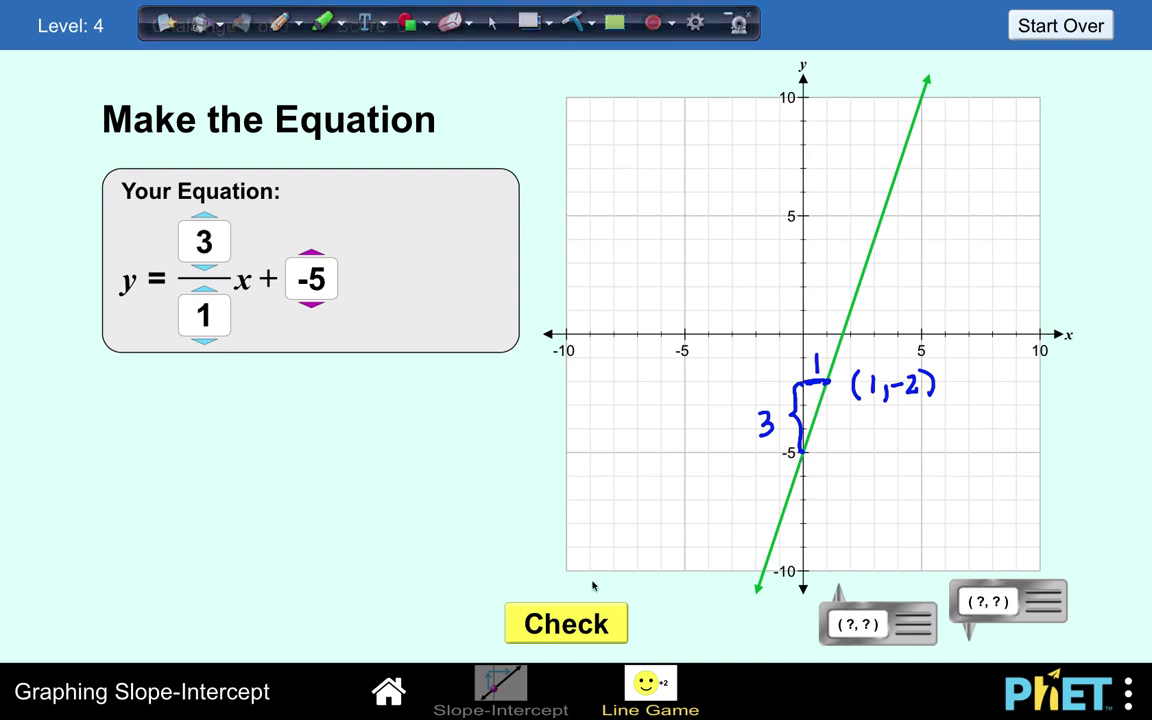
{"action": "left_click", "coordinate": [590, 623]}
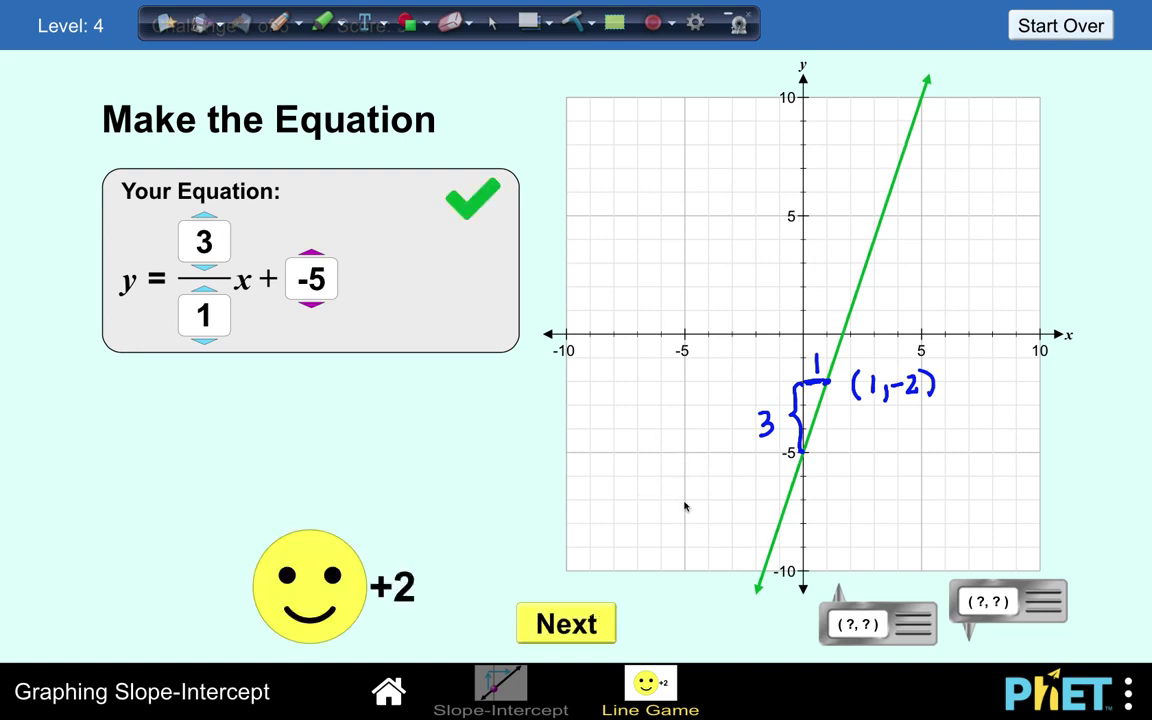
{"action": "left_click", "coordinate": [590, 622]}
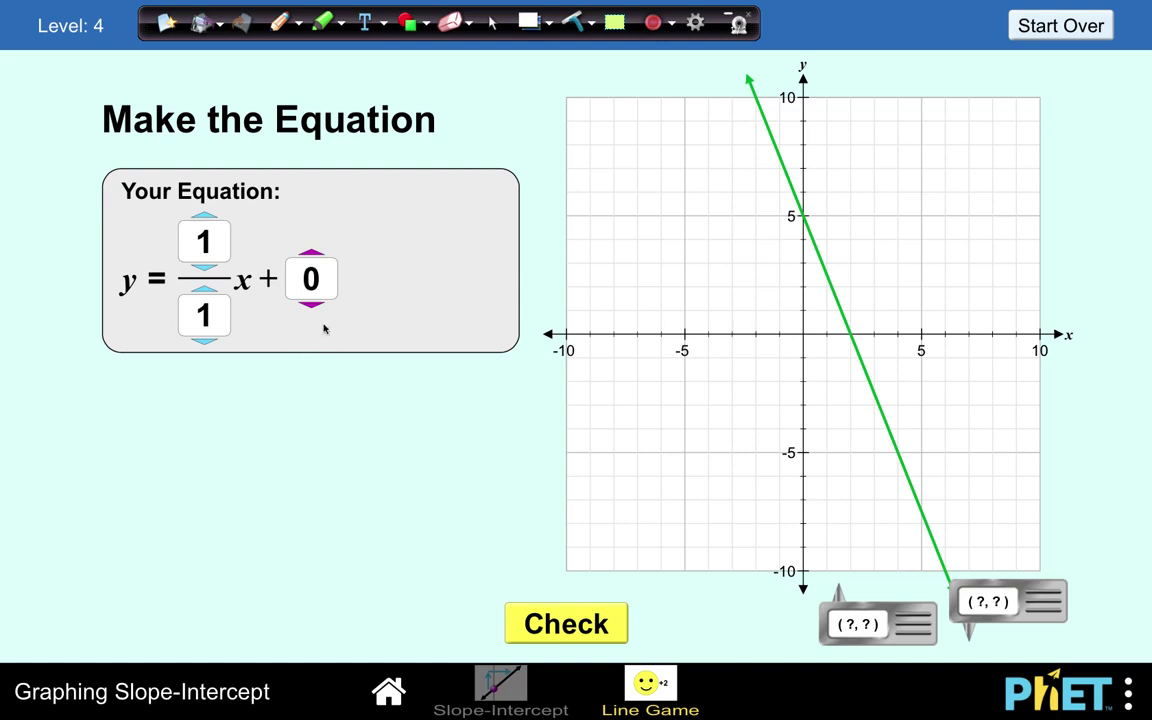
- Set the y-intercept to 5 in the equation of Level 4's second challenge
{"action": "left_click", "coordinate": [311, 268]}
{"action": "left_click", "coordinate": [311, 268]}
{"action": "left_click", "coordinate": [311, 268]}
{"action": "left_click", "coordinate": [311, 268]}
{"action": "left_click", "coordinate": [311, 268]}
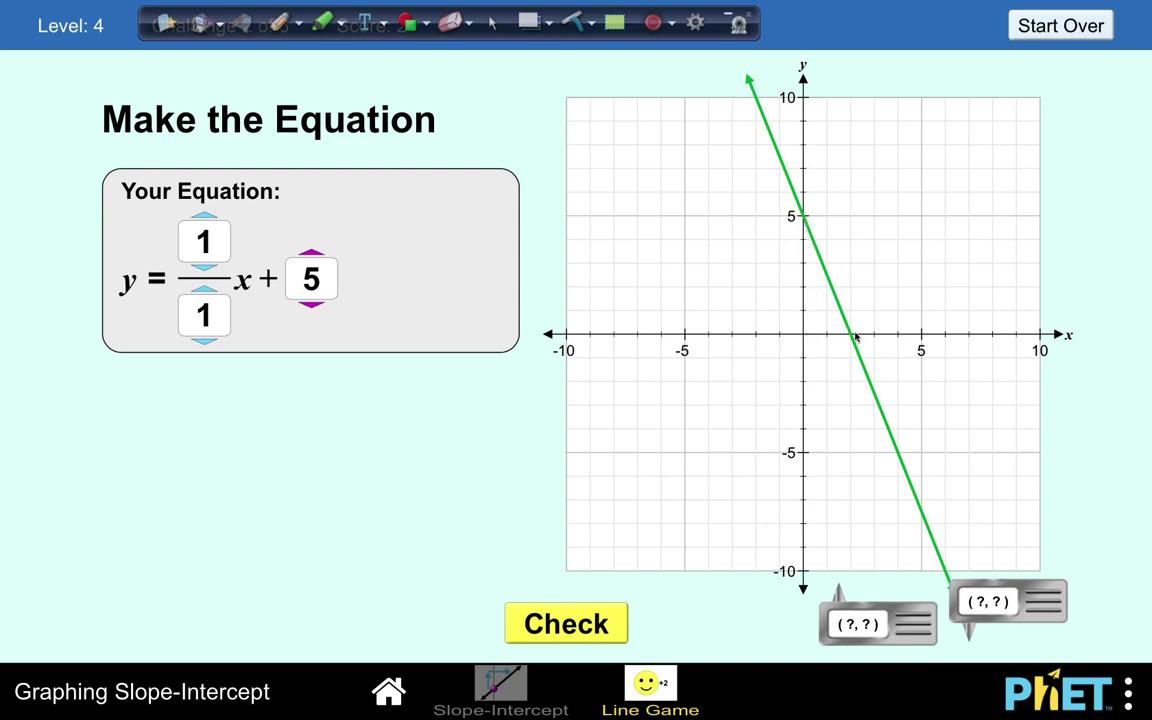
- Set the slope to -5/2 in the equation, check it and advance to the next challenge
{"action": "left_click", "coordinate": [204, 267]}
{"action": "left_click", "coordinate": [204, 267]}
{"action": "left_click", "coordinate": [204, 267]}
{"action": "left_click", "coordinate": [204, 267]}
{"action": "left_click", "coordinate": [204, 267]}
{"action": "left_click", "coordinate": [204, 267]}
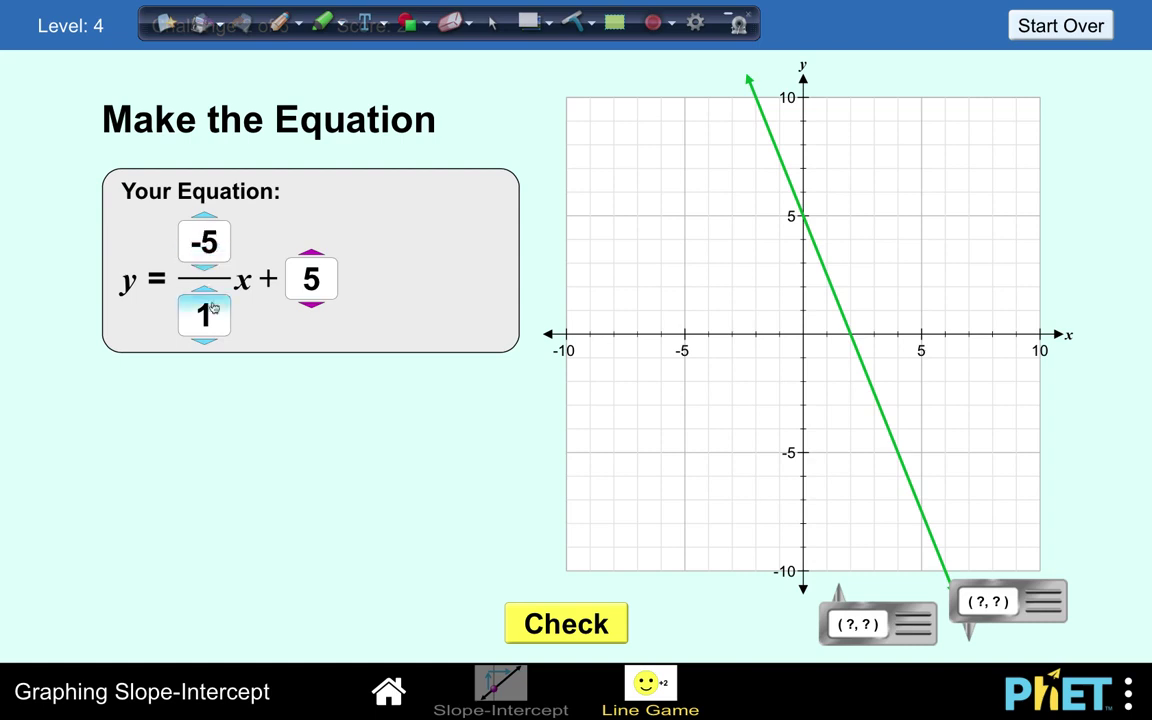
{"action": "left_click", "coordinate": [208, 339]}
{"action": "left_click", "coordinate": [208, 339]}
{"action": "left_click", "coordinate": [208, 339]}
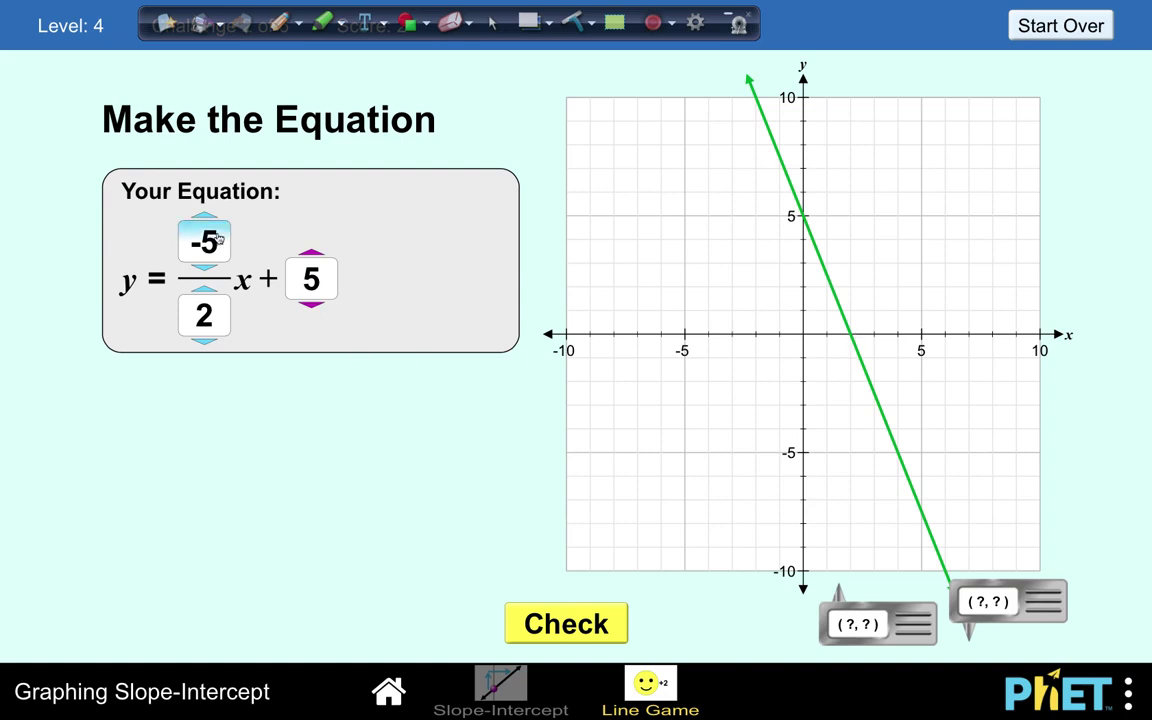
{"action": "left_click", "coordinate": [583, 622]}
{"action": "left_click", "coordinate": [592, 608]}
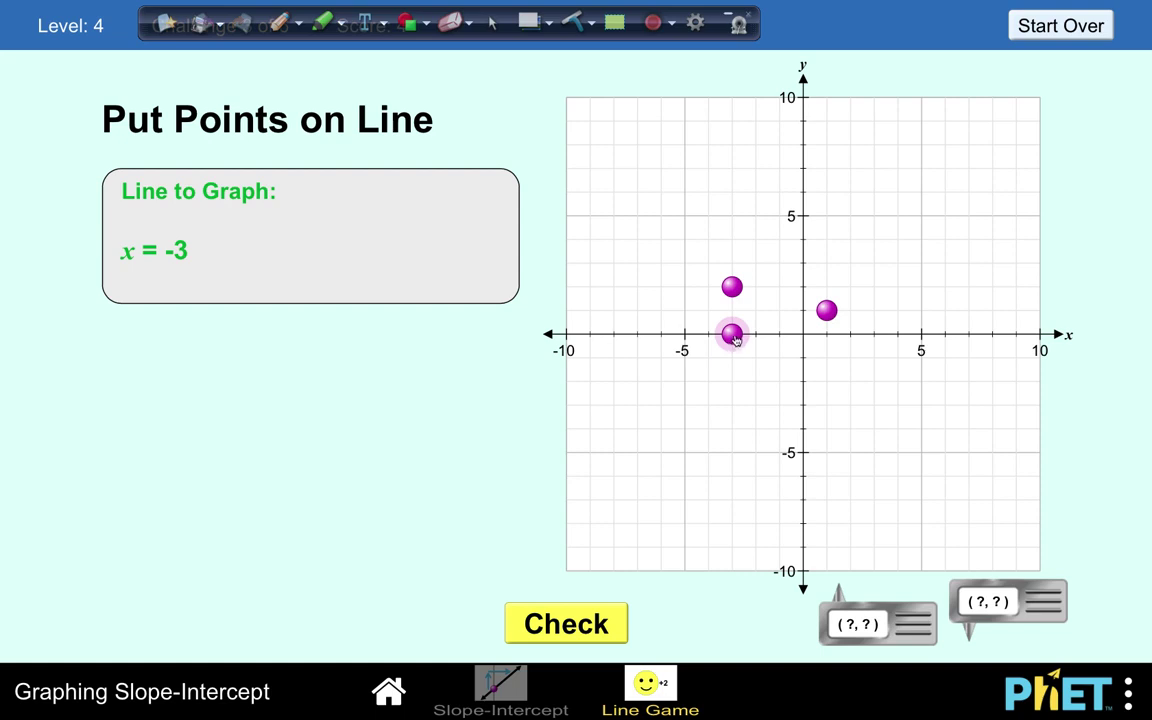
- Move the point at (1, 1) to (-3, -2) on the line x = -3, check it and advance to the next challenge
{"action": "left_click_drag", "start_coordinate": [826, 311], "coordinate": [732, 381]}
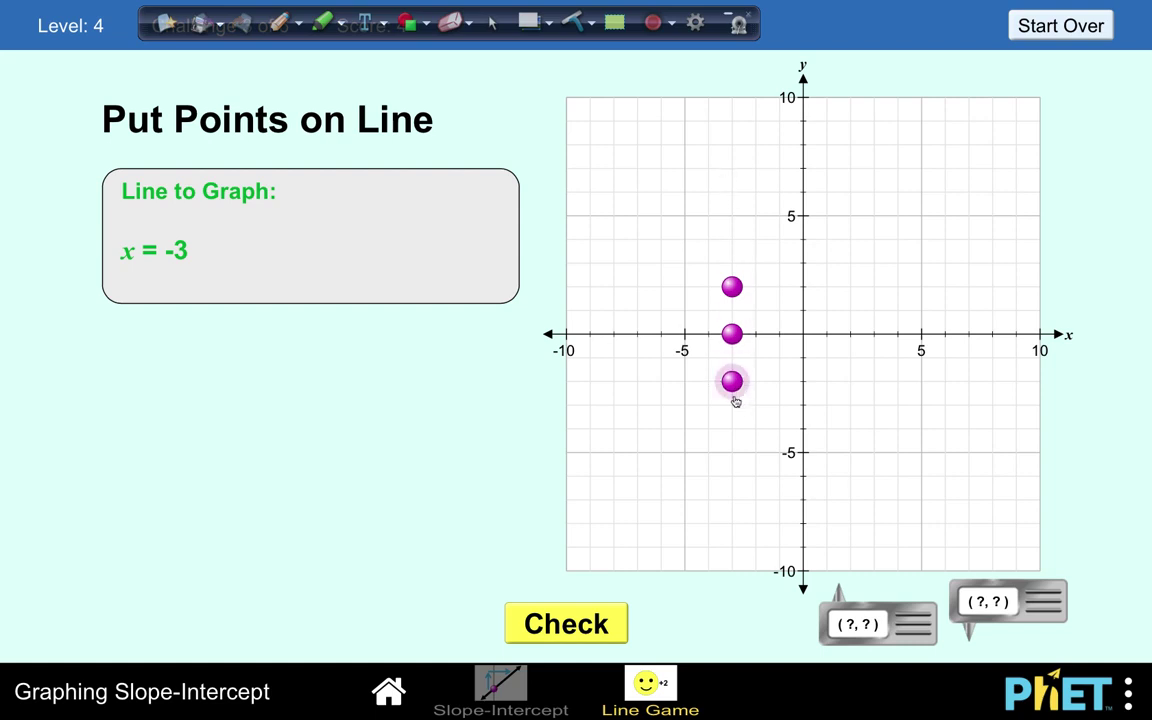
{"action": "left_click", "coordinate": [589, 623]}
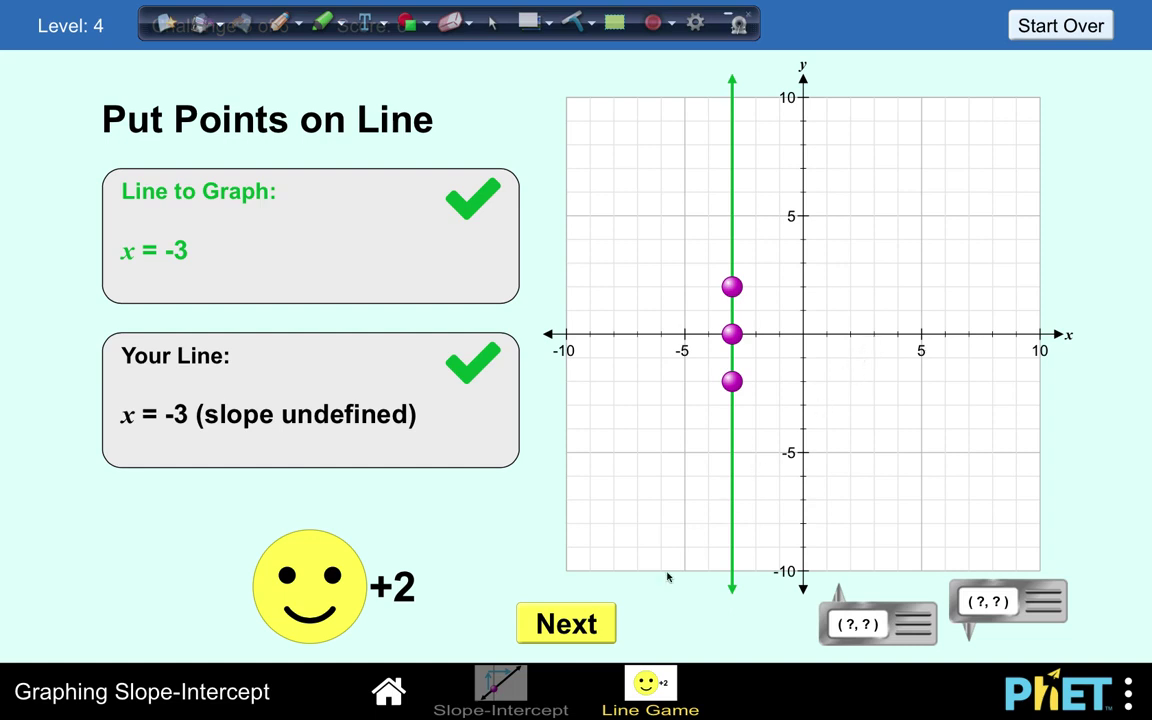
{"action": "left_click", "coordinate": [591, 624]}
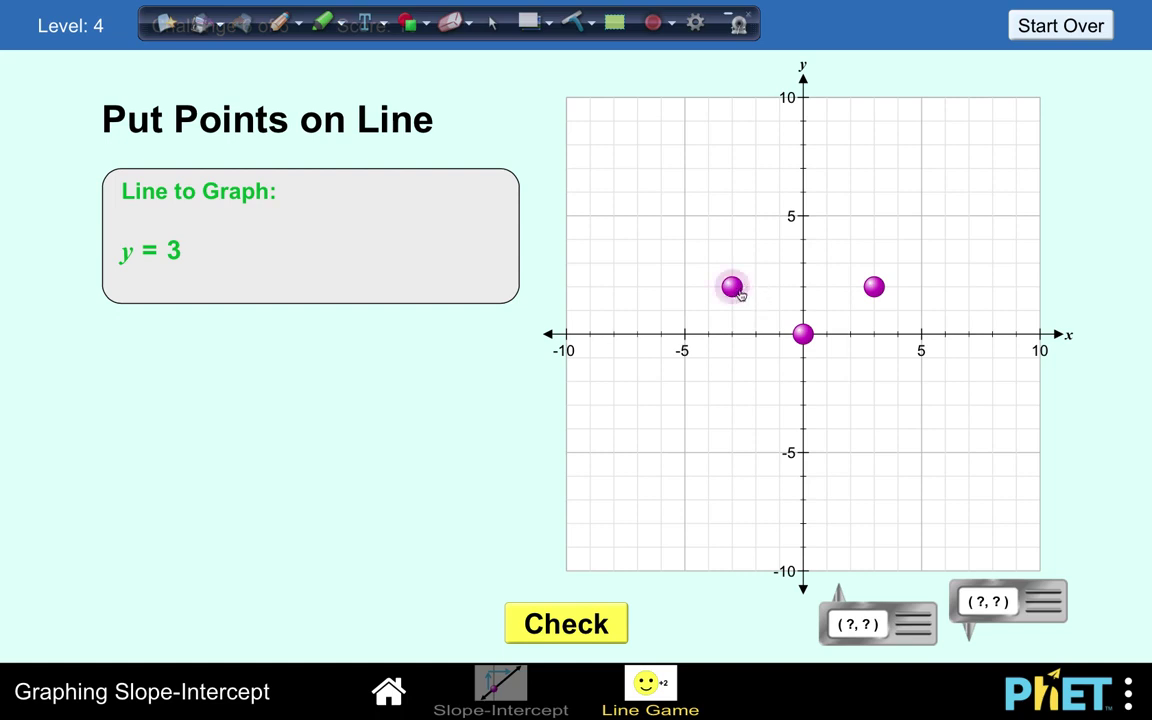
- Place the three points on the line y = 3 at (-7, 3), (0, 3) and (10, 3), then check the answer and finish Level 4
{"action": "left_click_drag", "start_coordinate": [729, 289], "coordinate": [799, 273]}
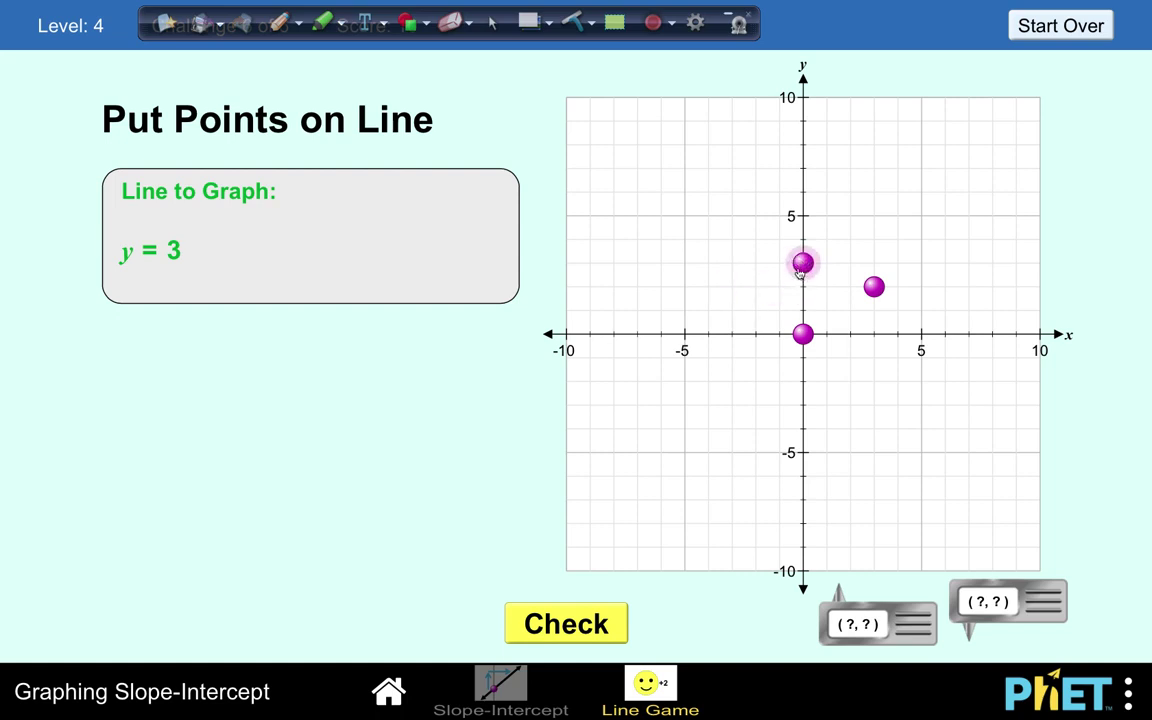
{"action": "left_click_drag", "start_coordinate": [874, 288], "coordinate": [850, 263]}
{"action": "left_click_drag", "start_coordinate": [812, 342], "coordinate": [648, 269]}
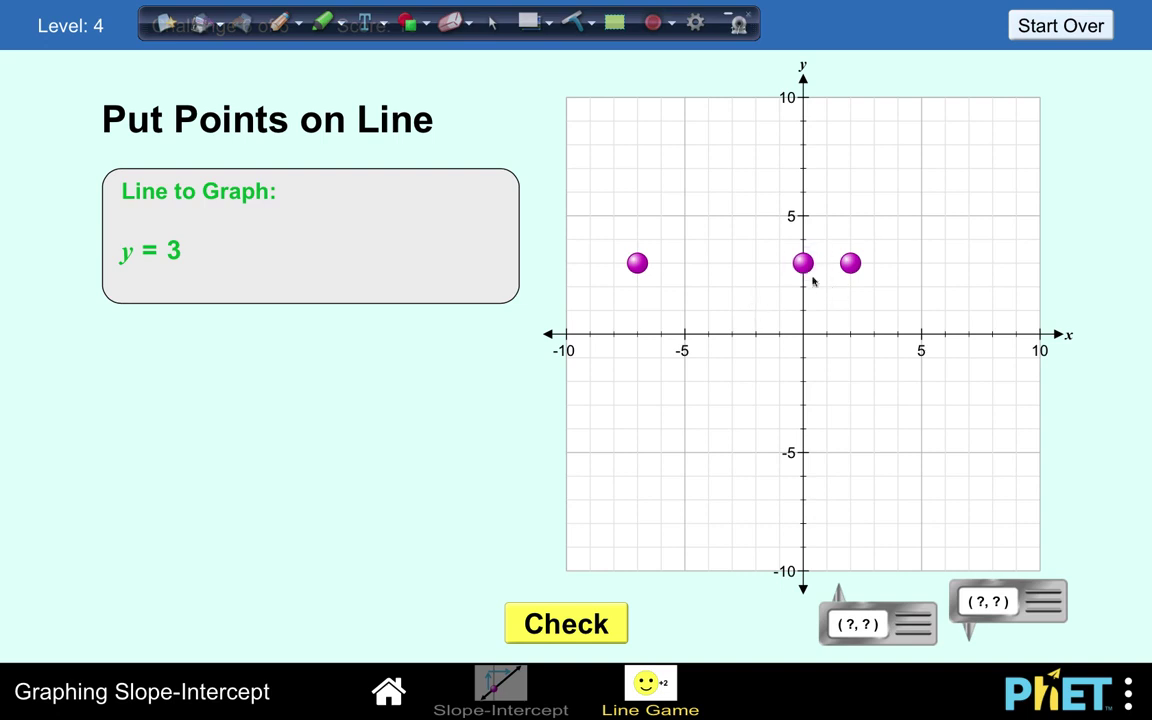
{"action": "left_click_drag", "start_coordinate": [850, 272], "coordinate": [1040, 265]}
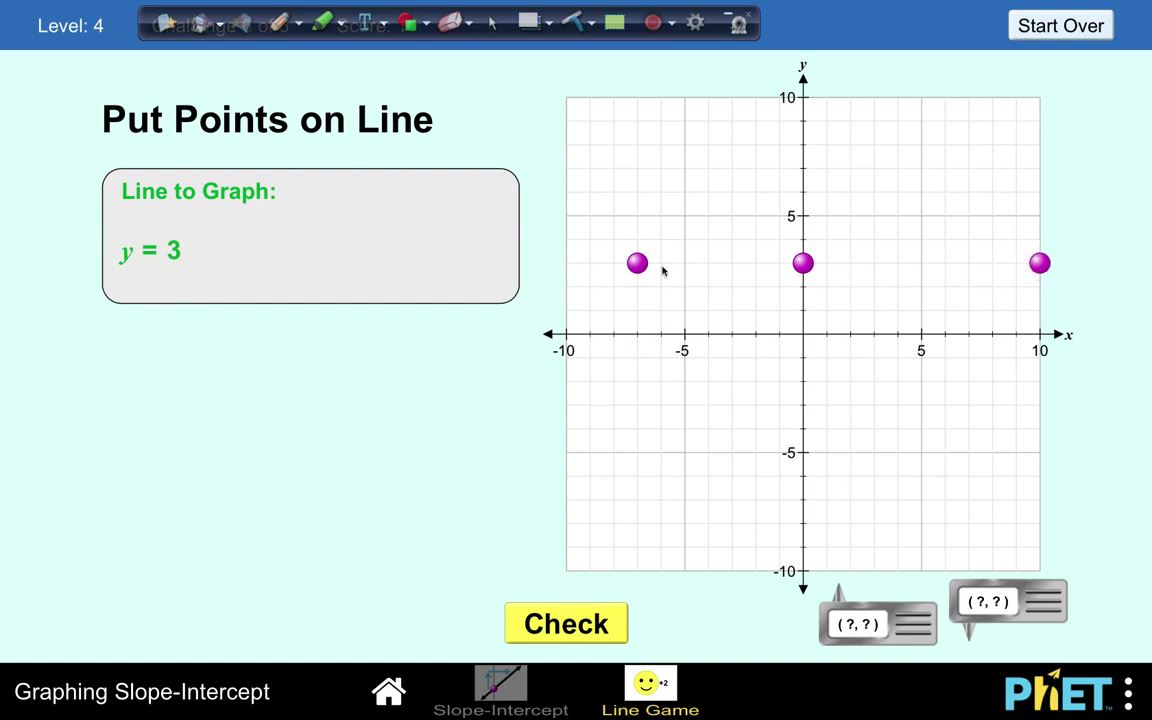
{"action": "left_click", "coordinate": [577, 625]}
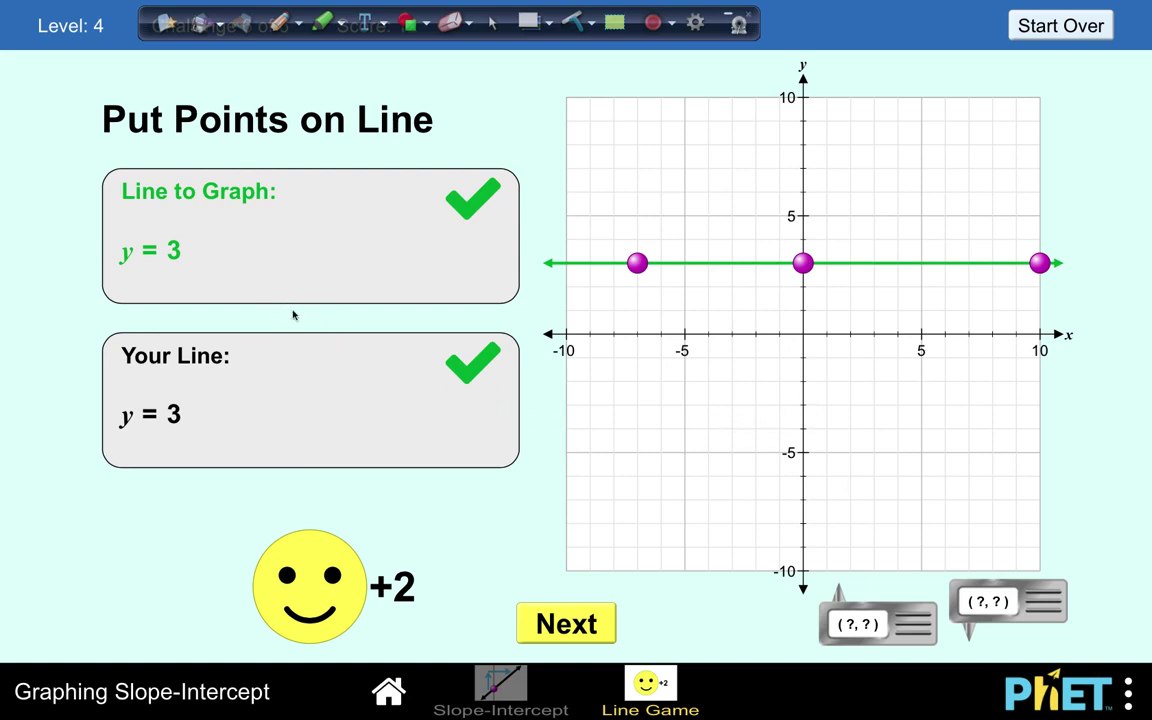
{"action": "left_click", "coordinate": [568, 620]}
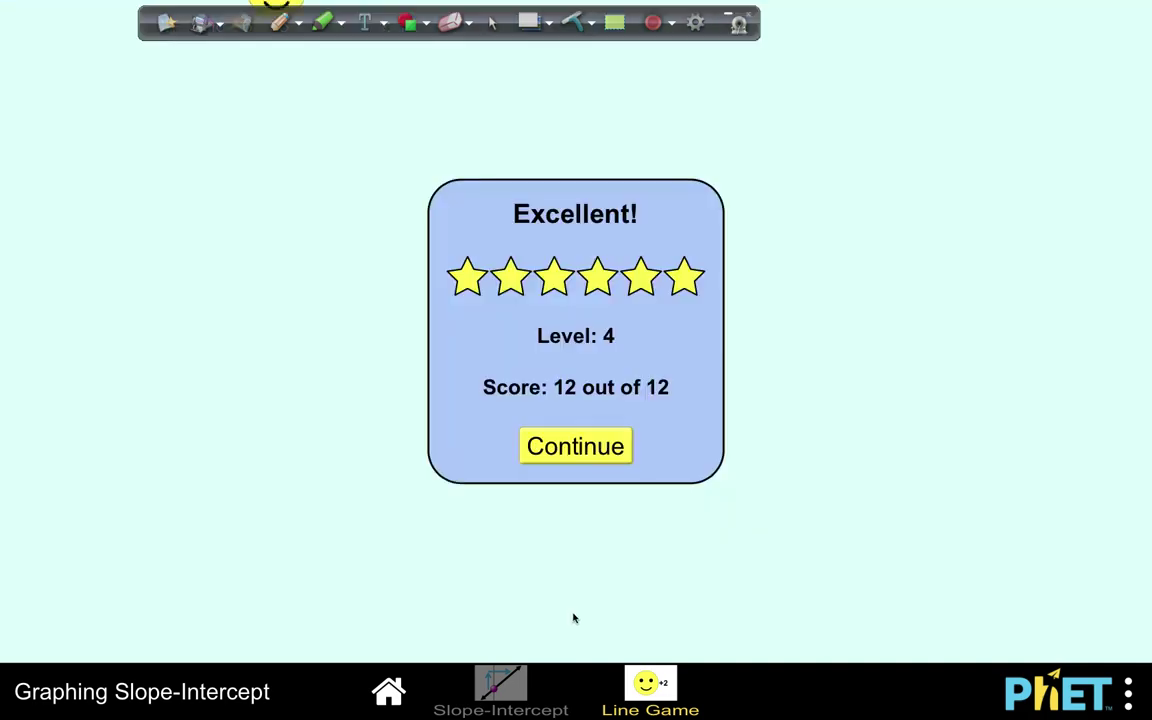